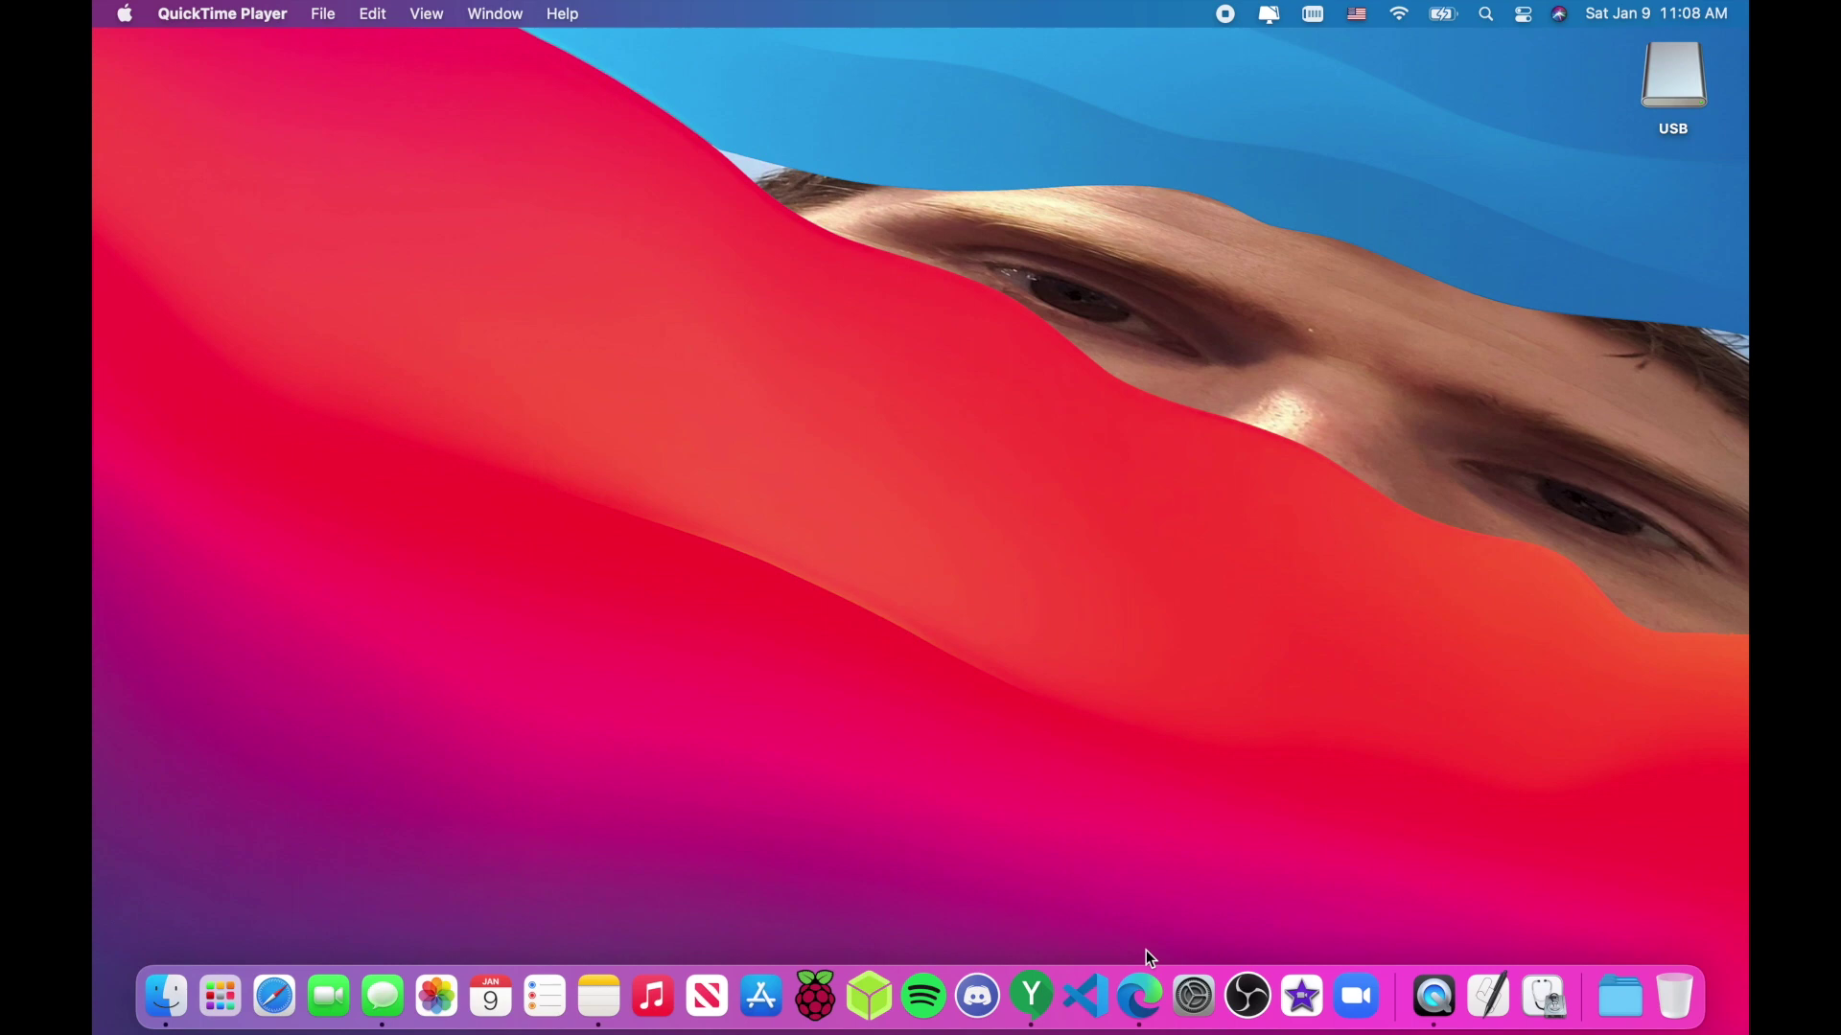
# Step: Switch to Microsoft Edge and search the web for "pinn os"
pyautogui.click(1143, 983)
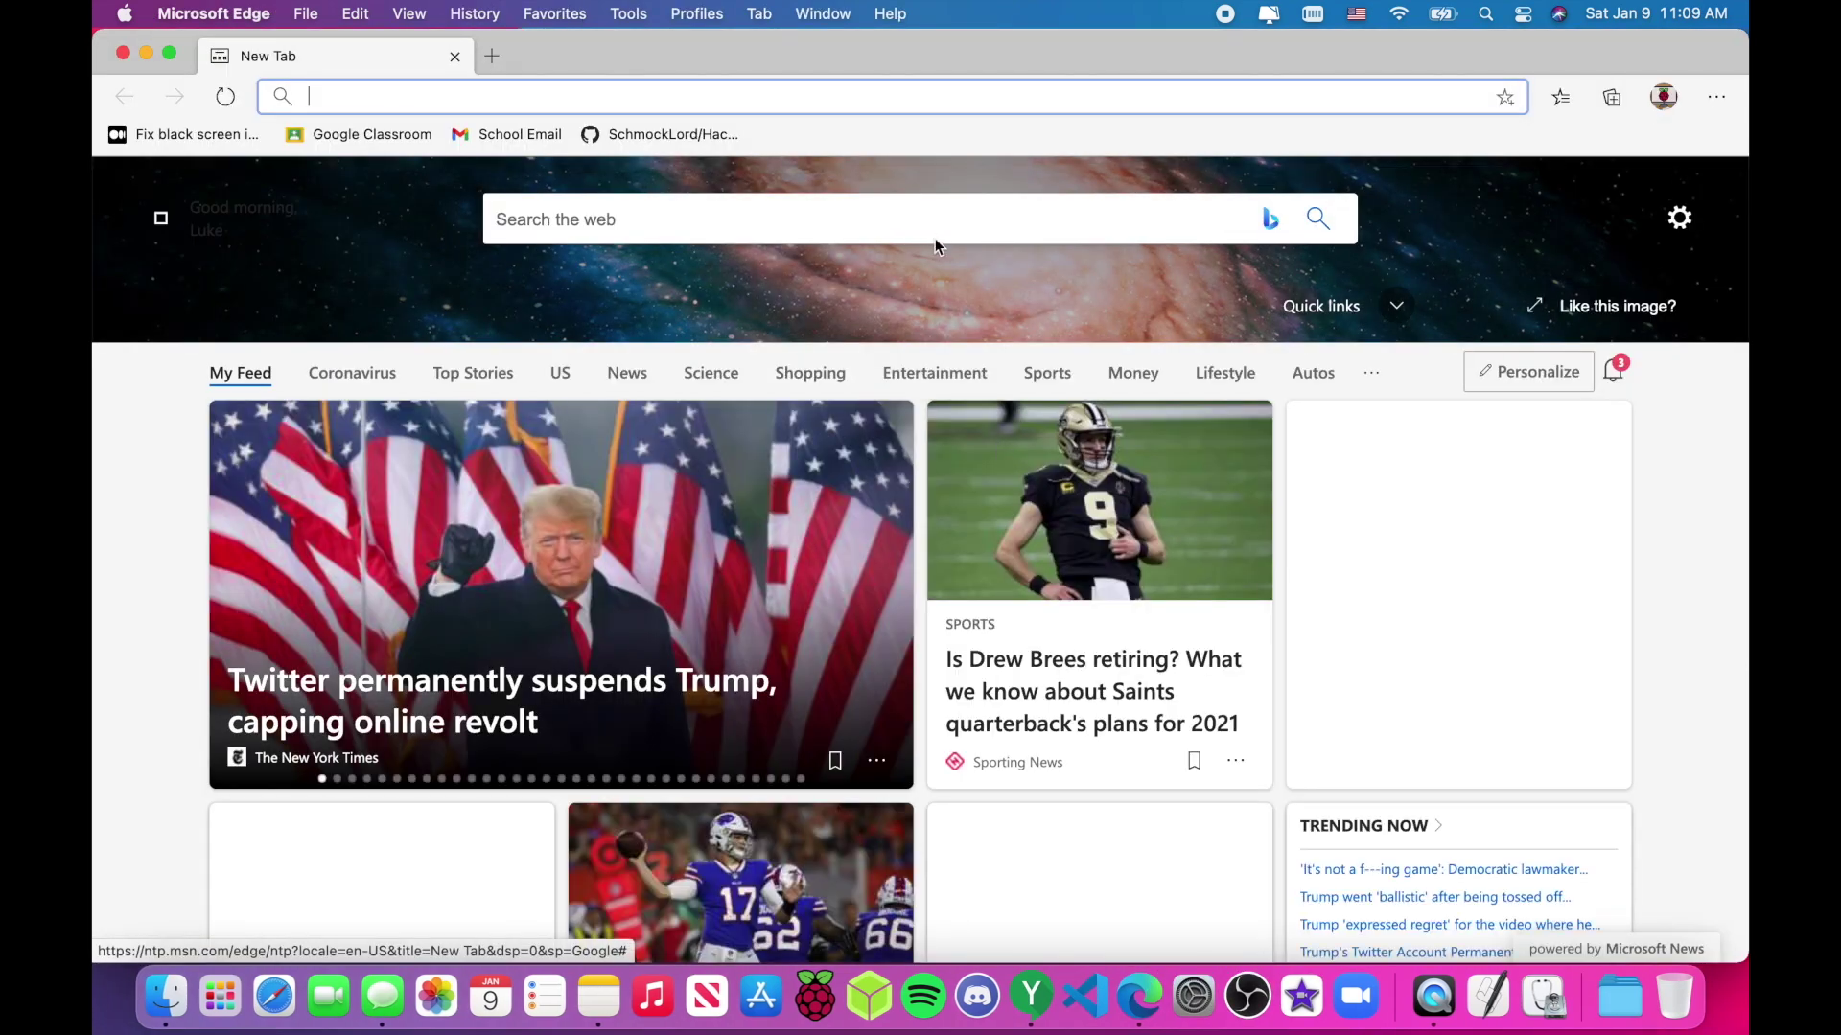
pyautogui.write('pinn')
pyautogui.press('Return')
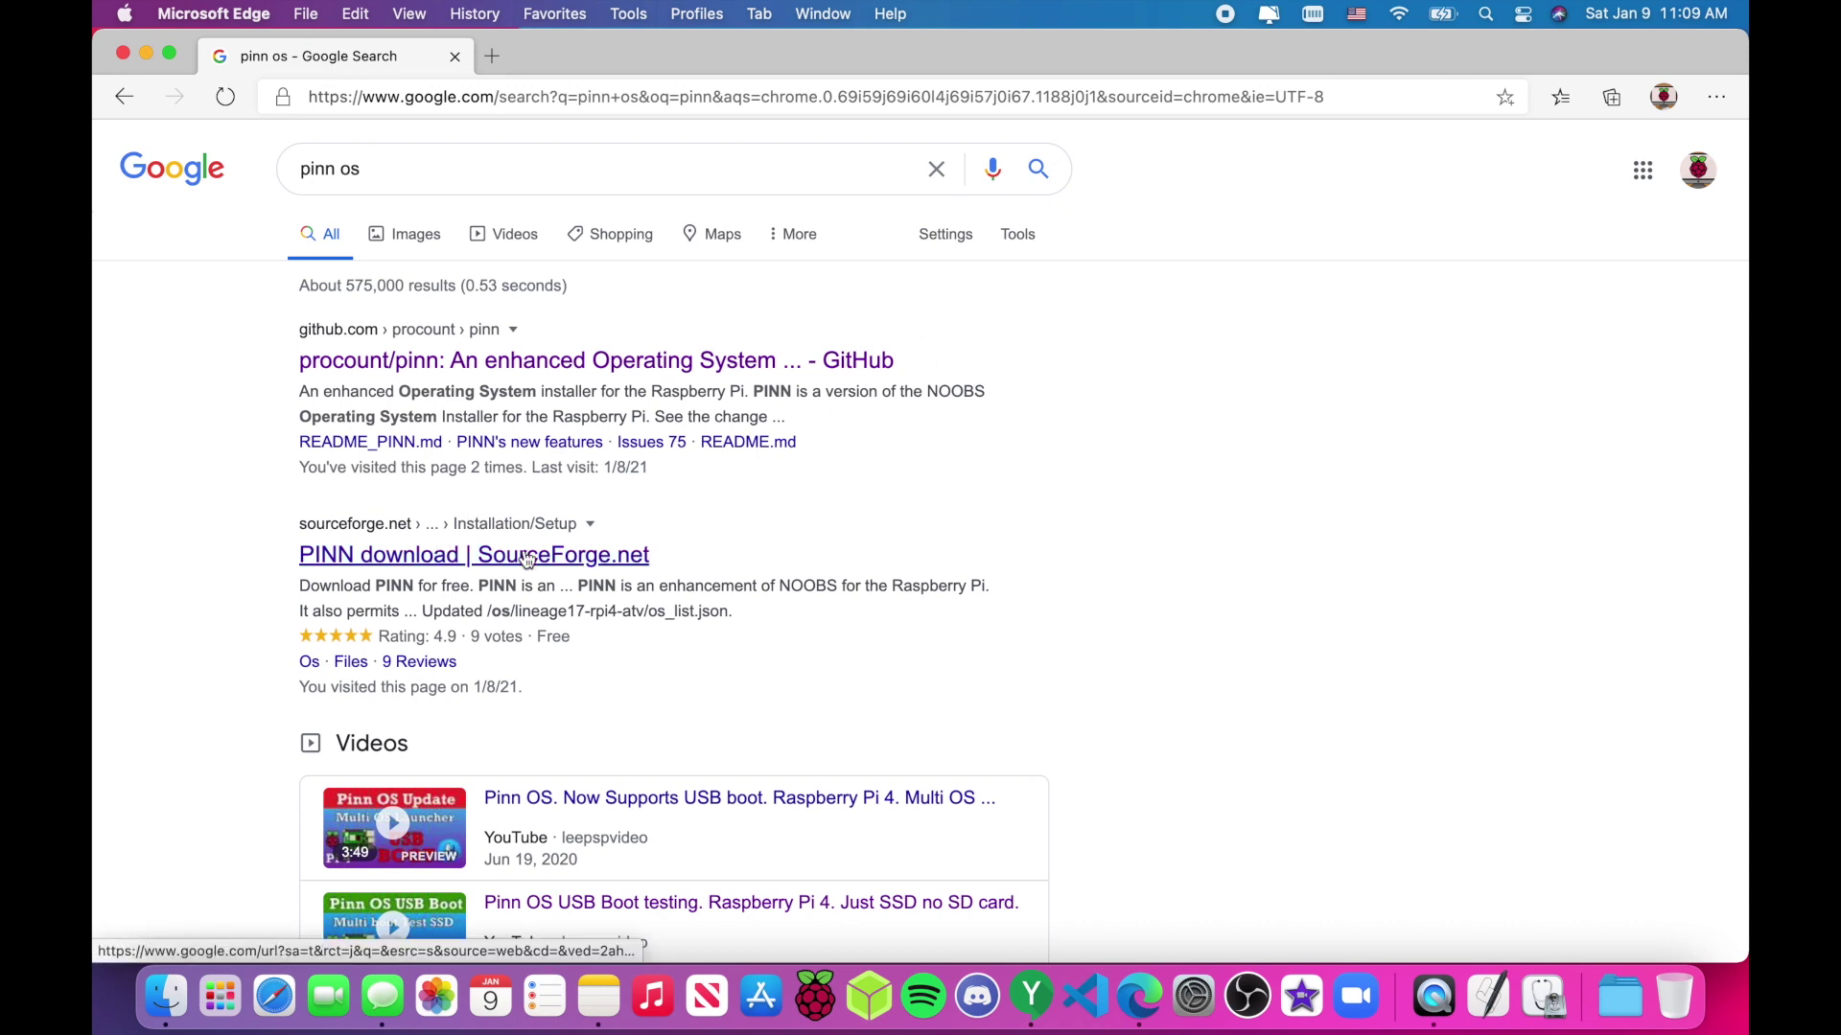
# Step: Download pinn-lite.zip from the PINN project page on SourceForge, and close the browser window
pyautogui.click(587, 559)
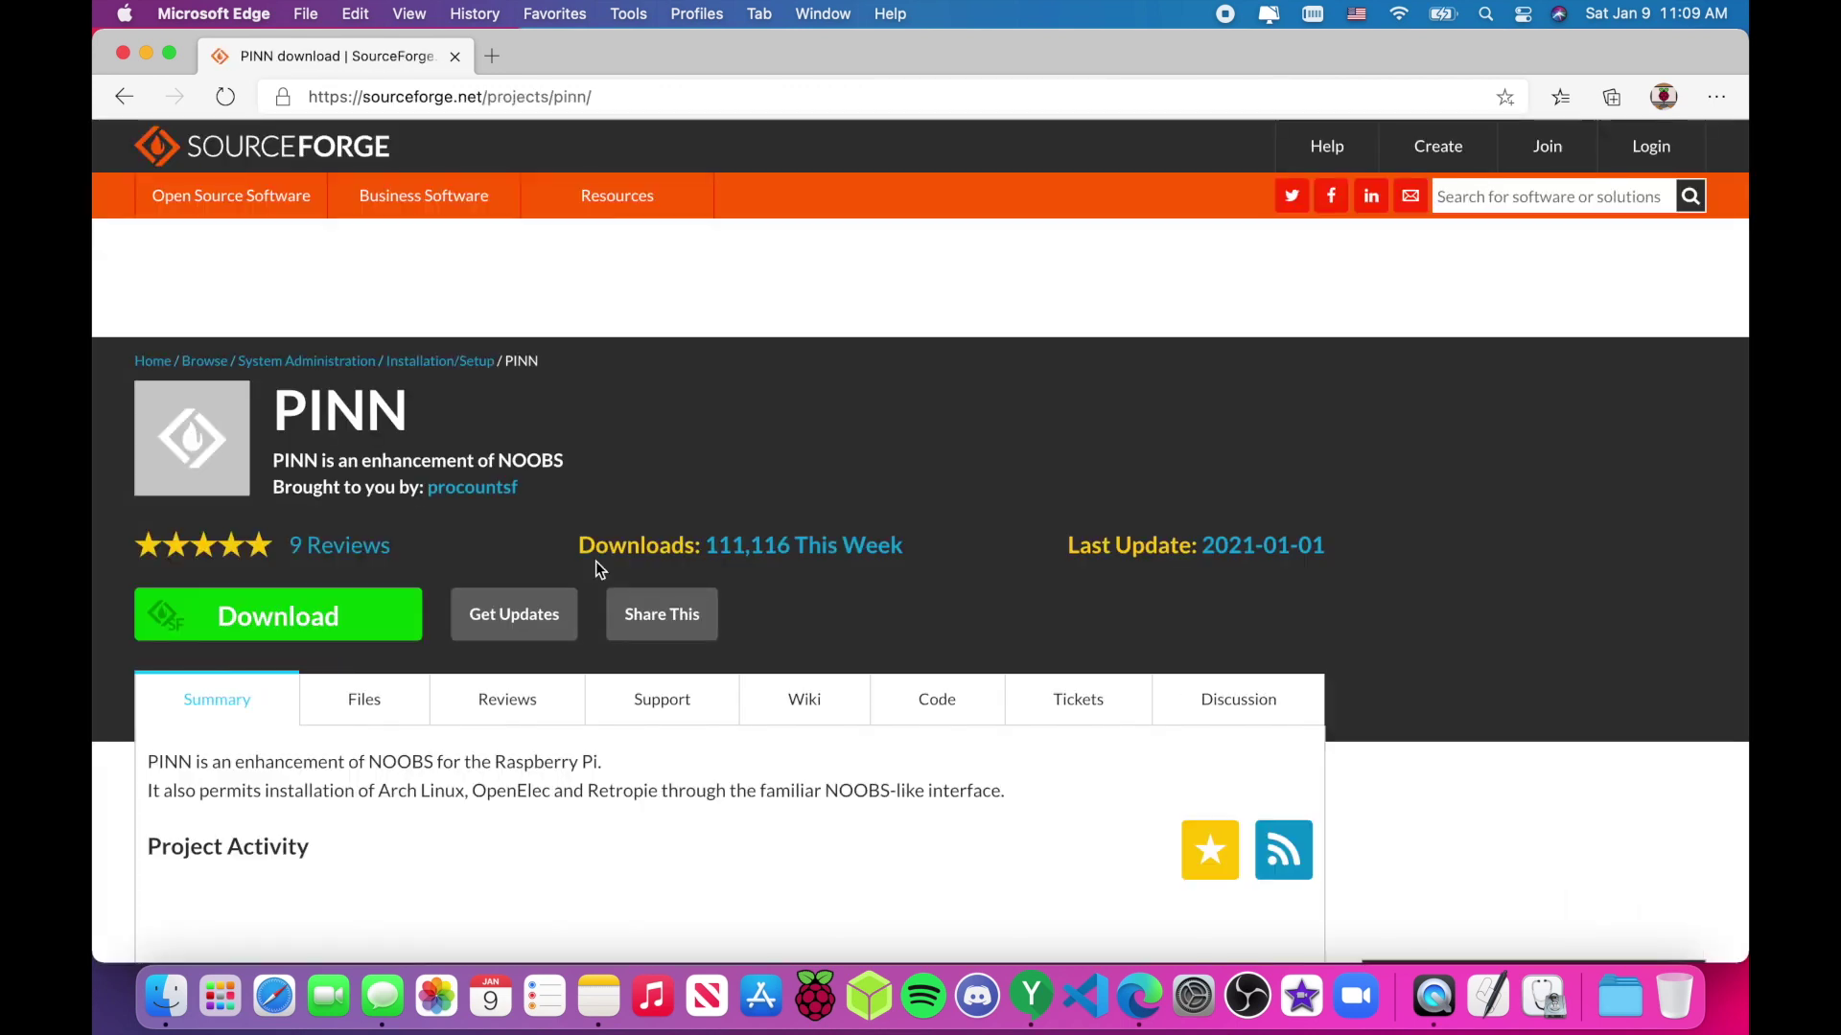
pyautogui.click(237, 617)
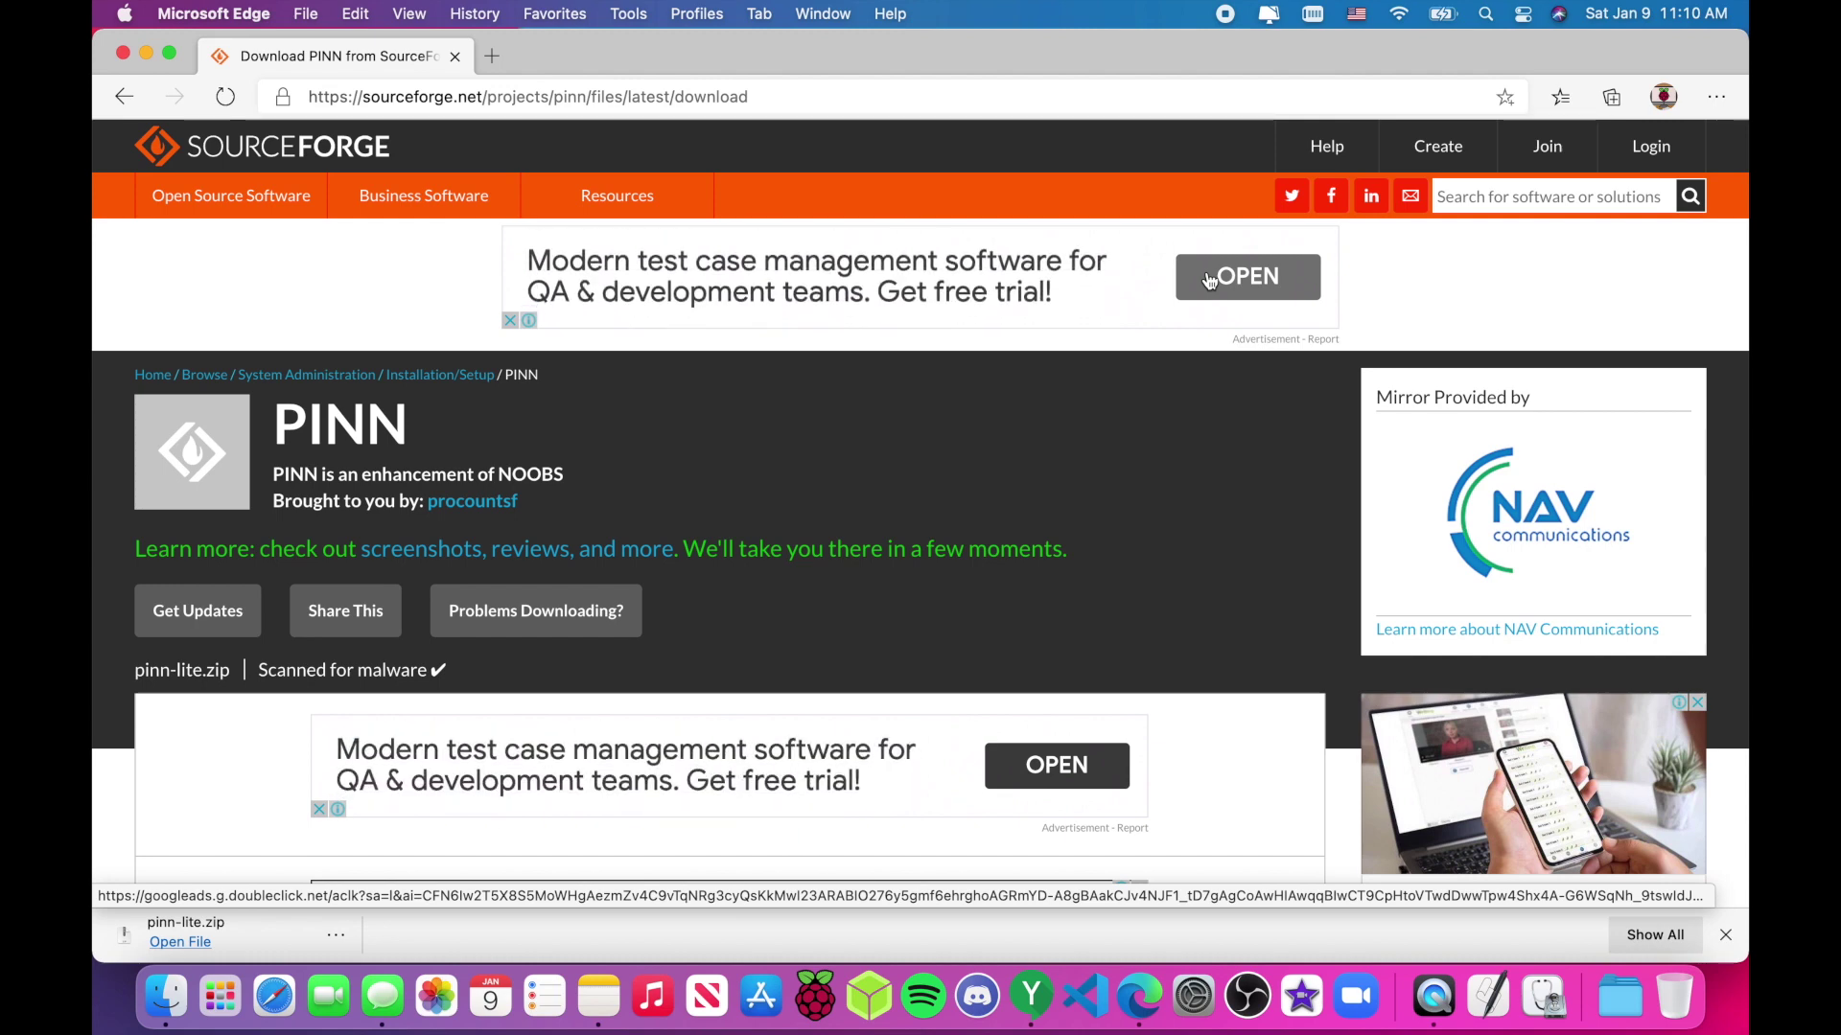
pyautogui.click(122, 54)
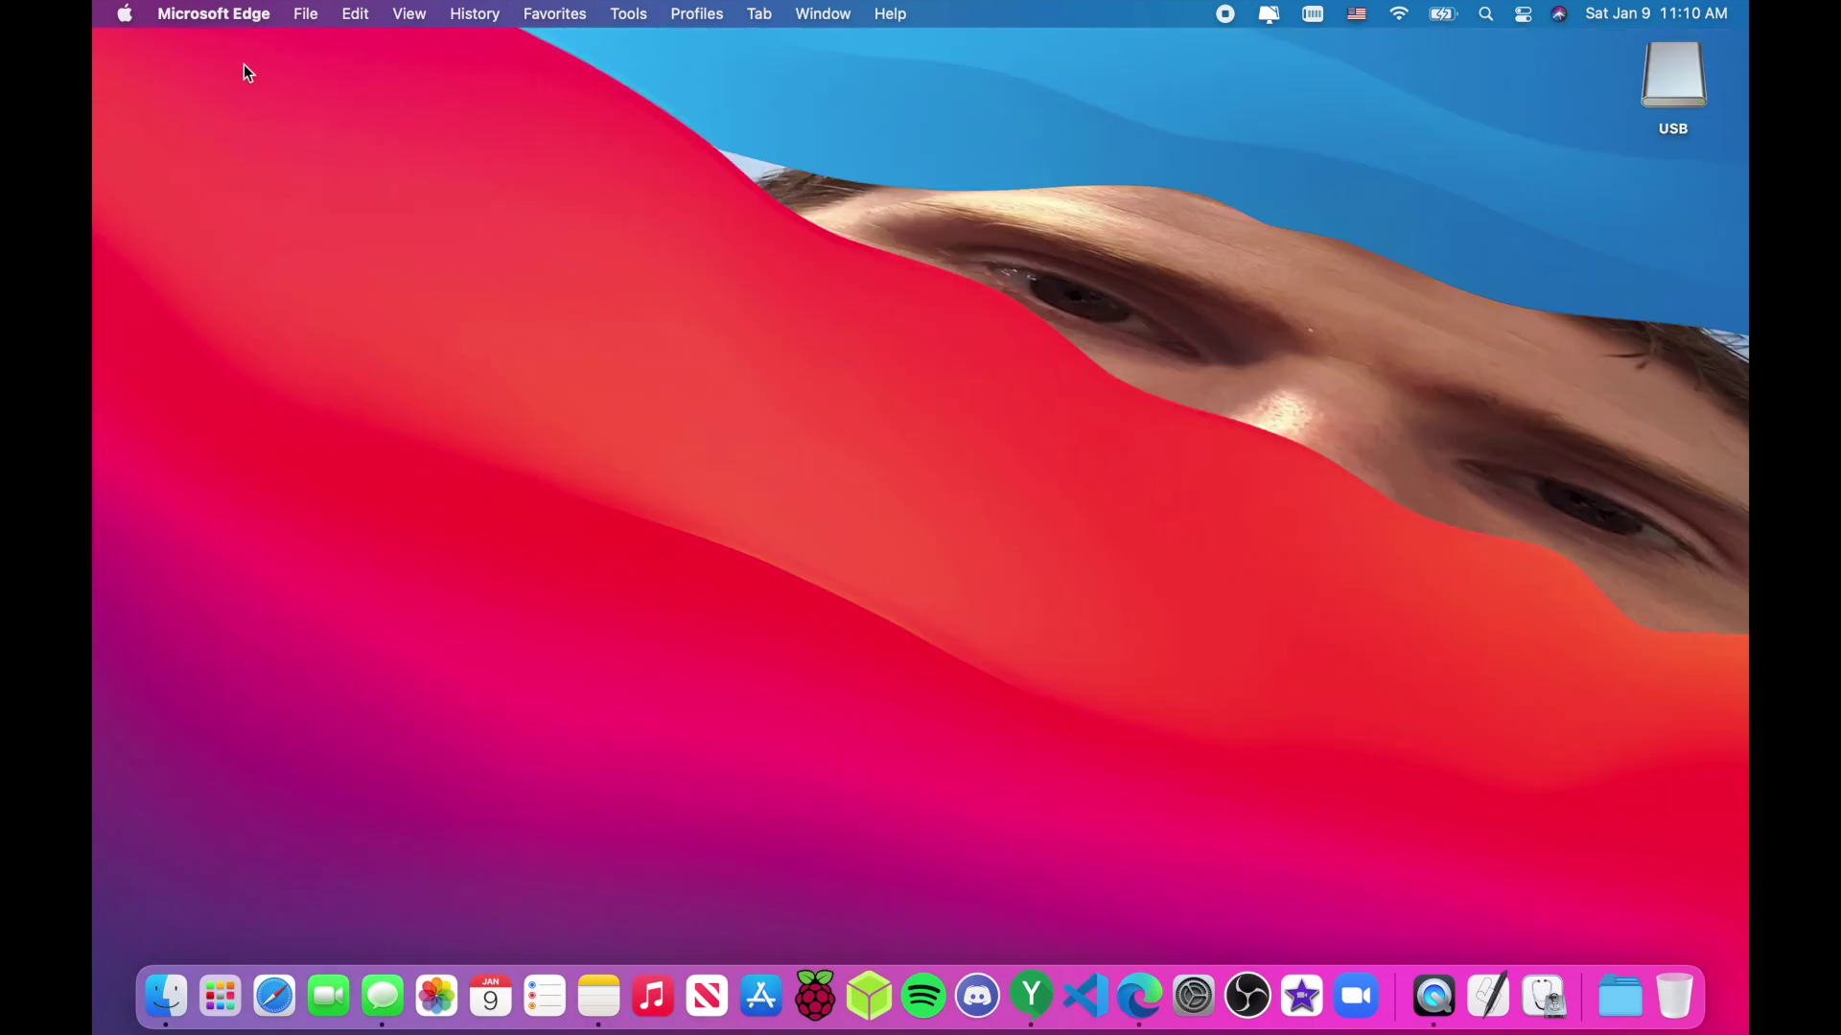
# Step: In Finder, extract pinn-lite.zip within the Downloads folder and look through the extracted pinn-lite folder
pyautogui.click(167, 992)
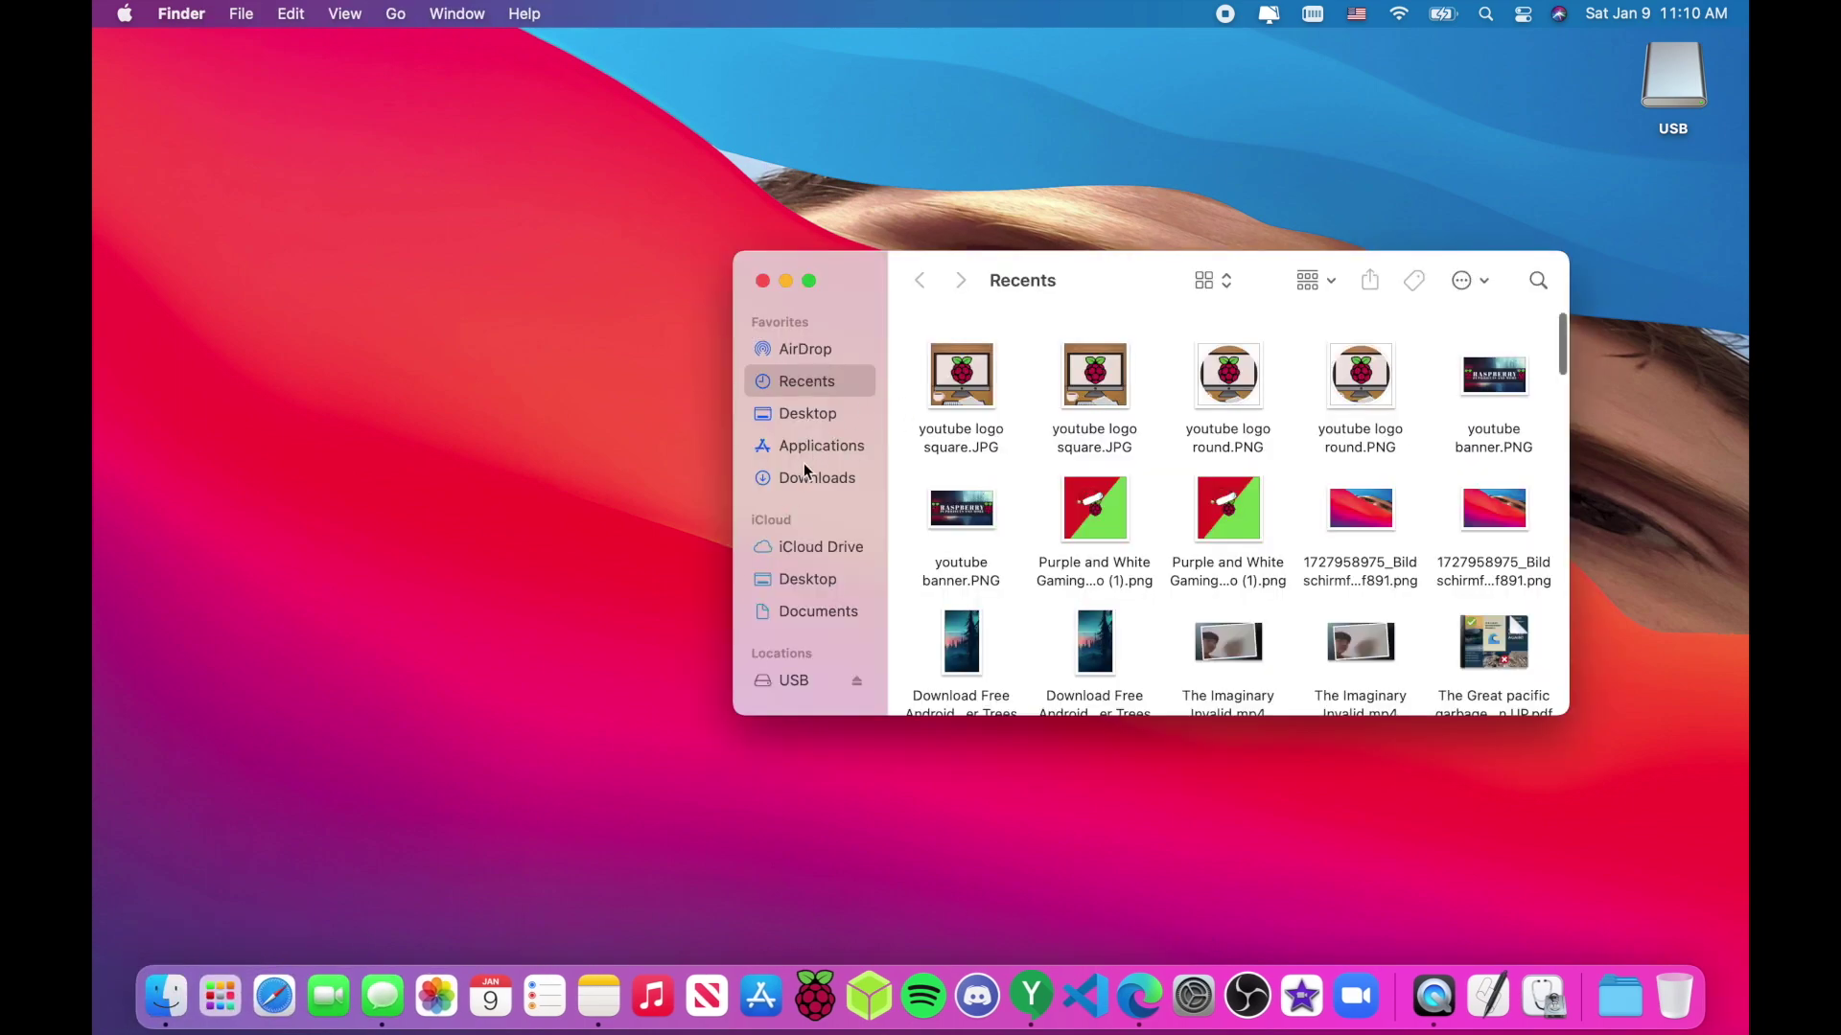
pyautogui.click(820, 463)
pyautogui.moveTo(1114, 280); pyautogui.dragTo(567, 240)
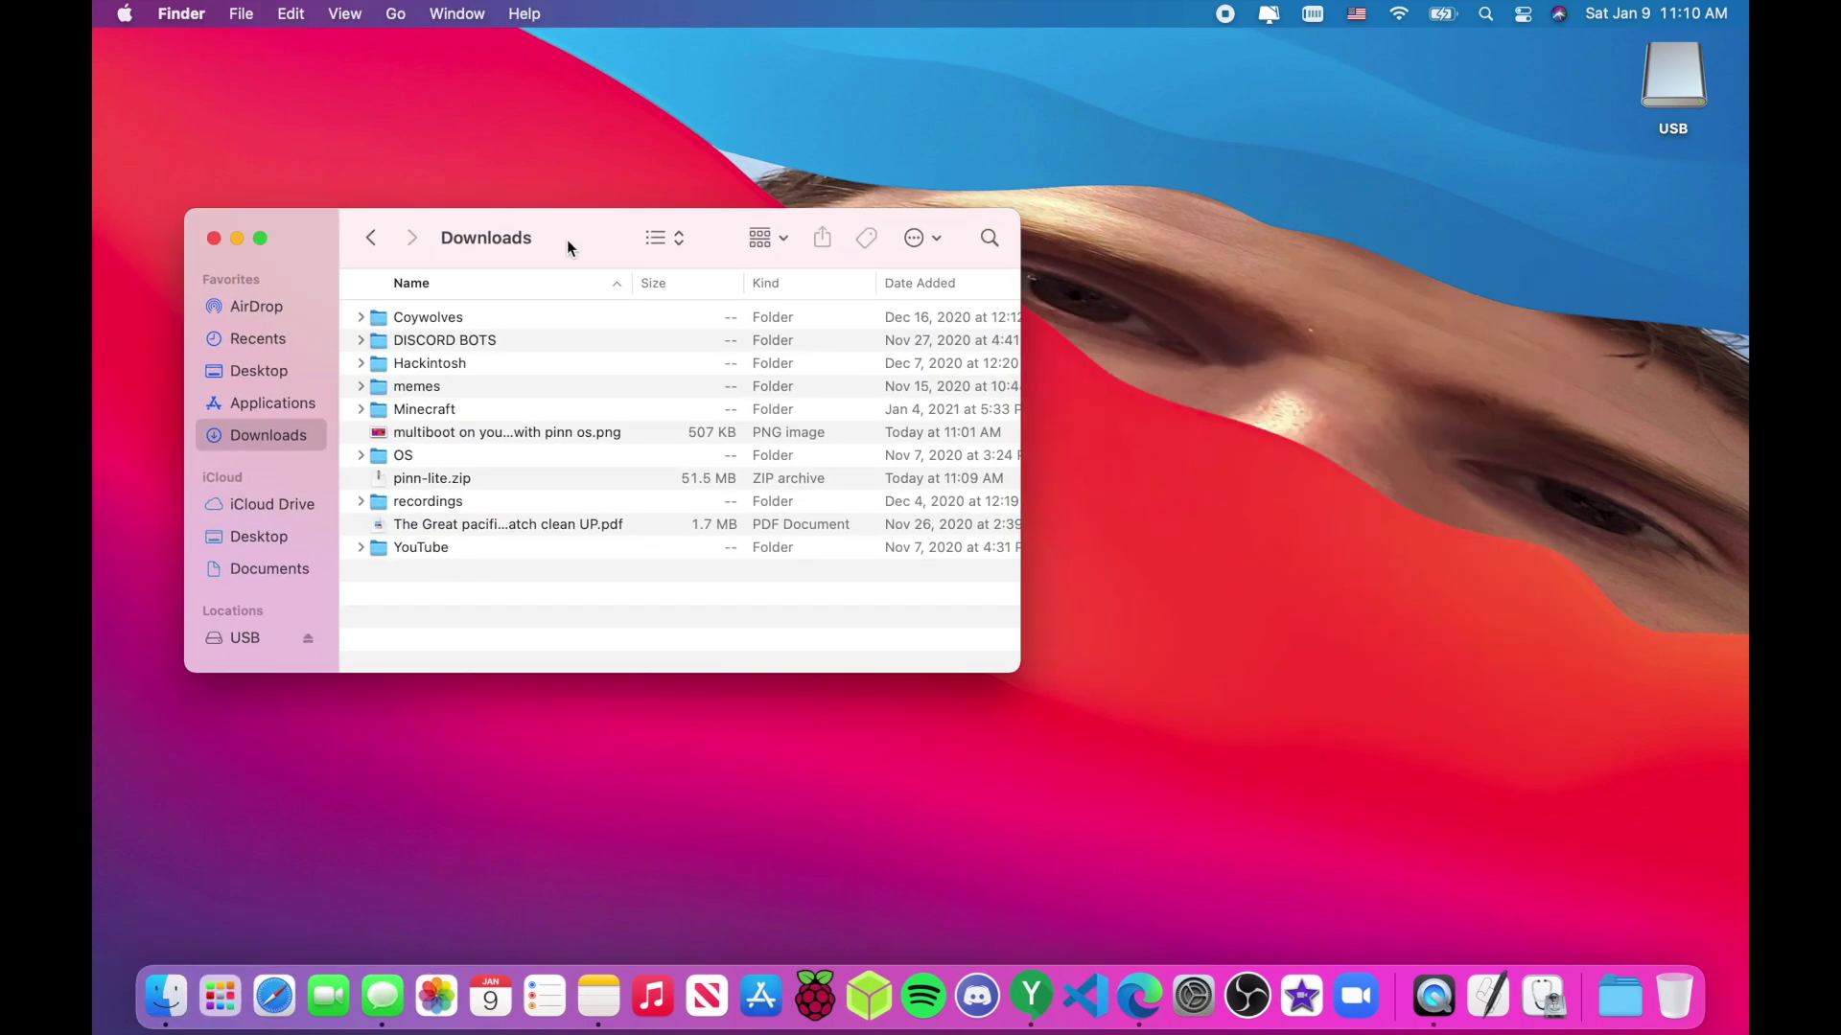
pyautogui.doubleClick(414, 478)
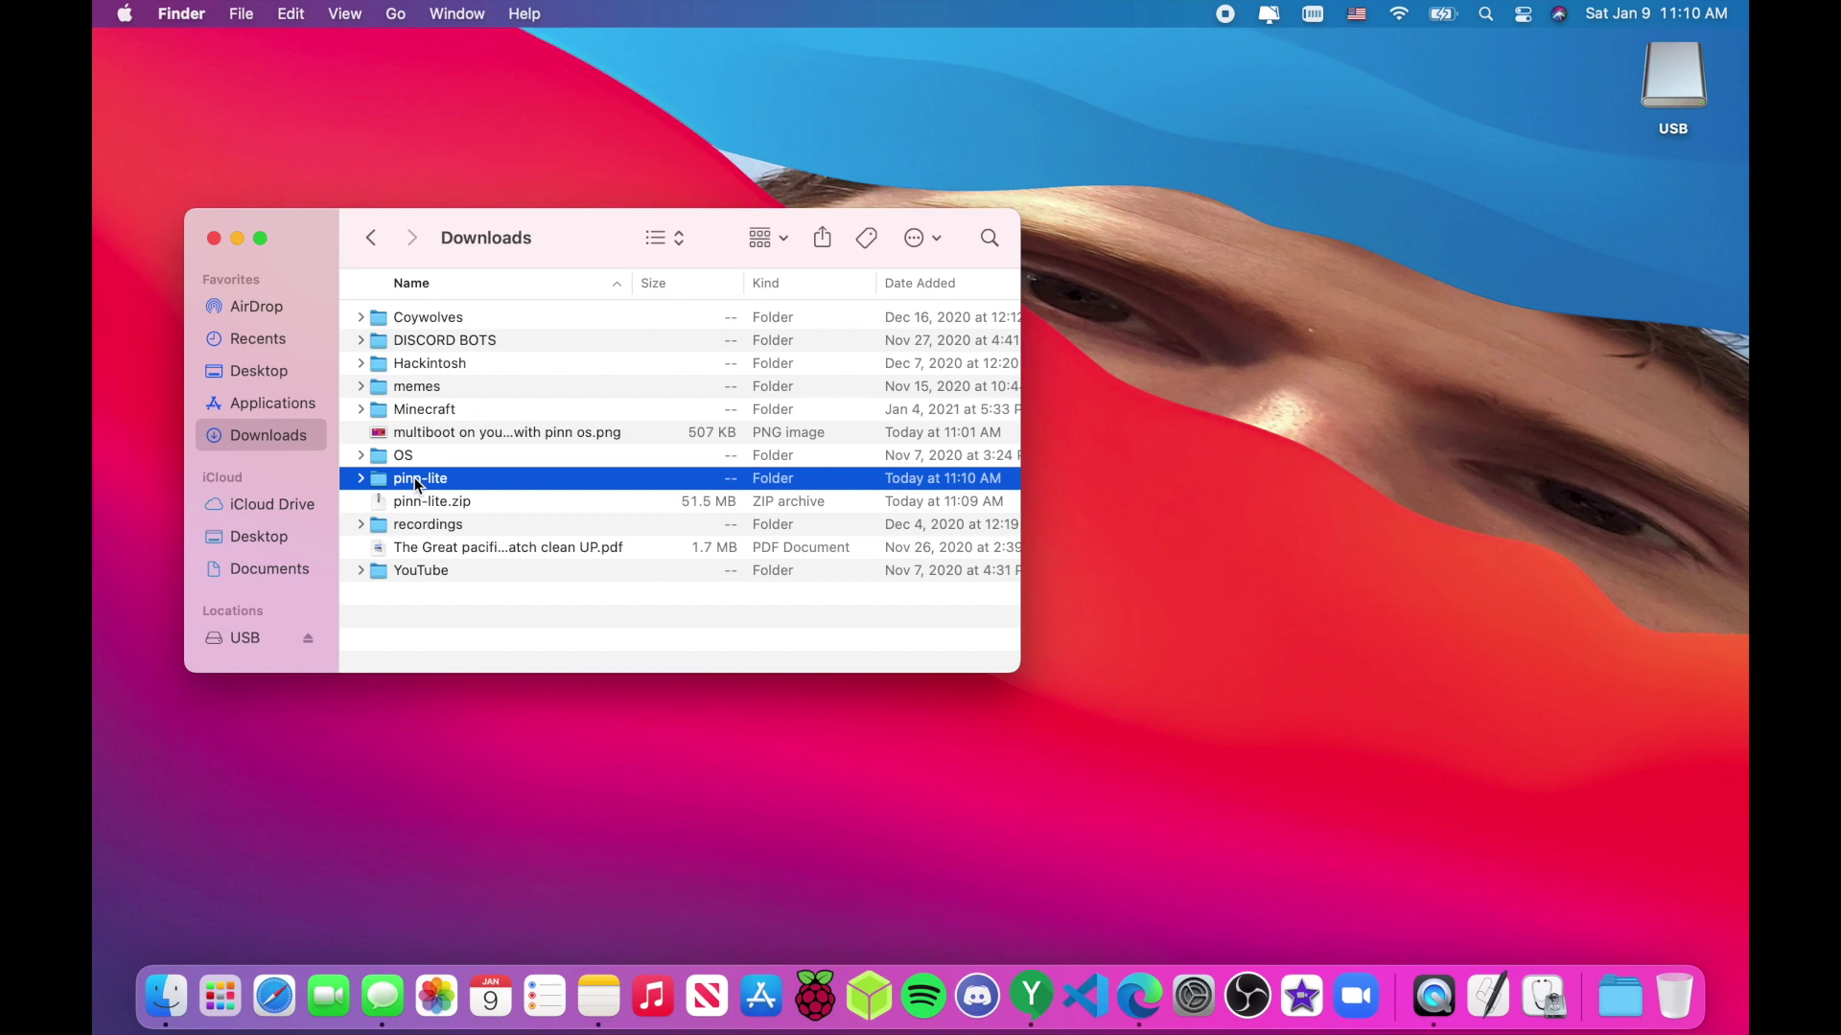
pyautogui.doubleClick(414, 477)
pyautogui.scroll(-10, 473, 508)
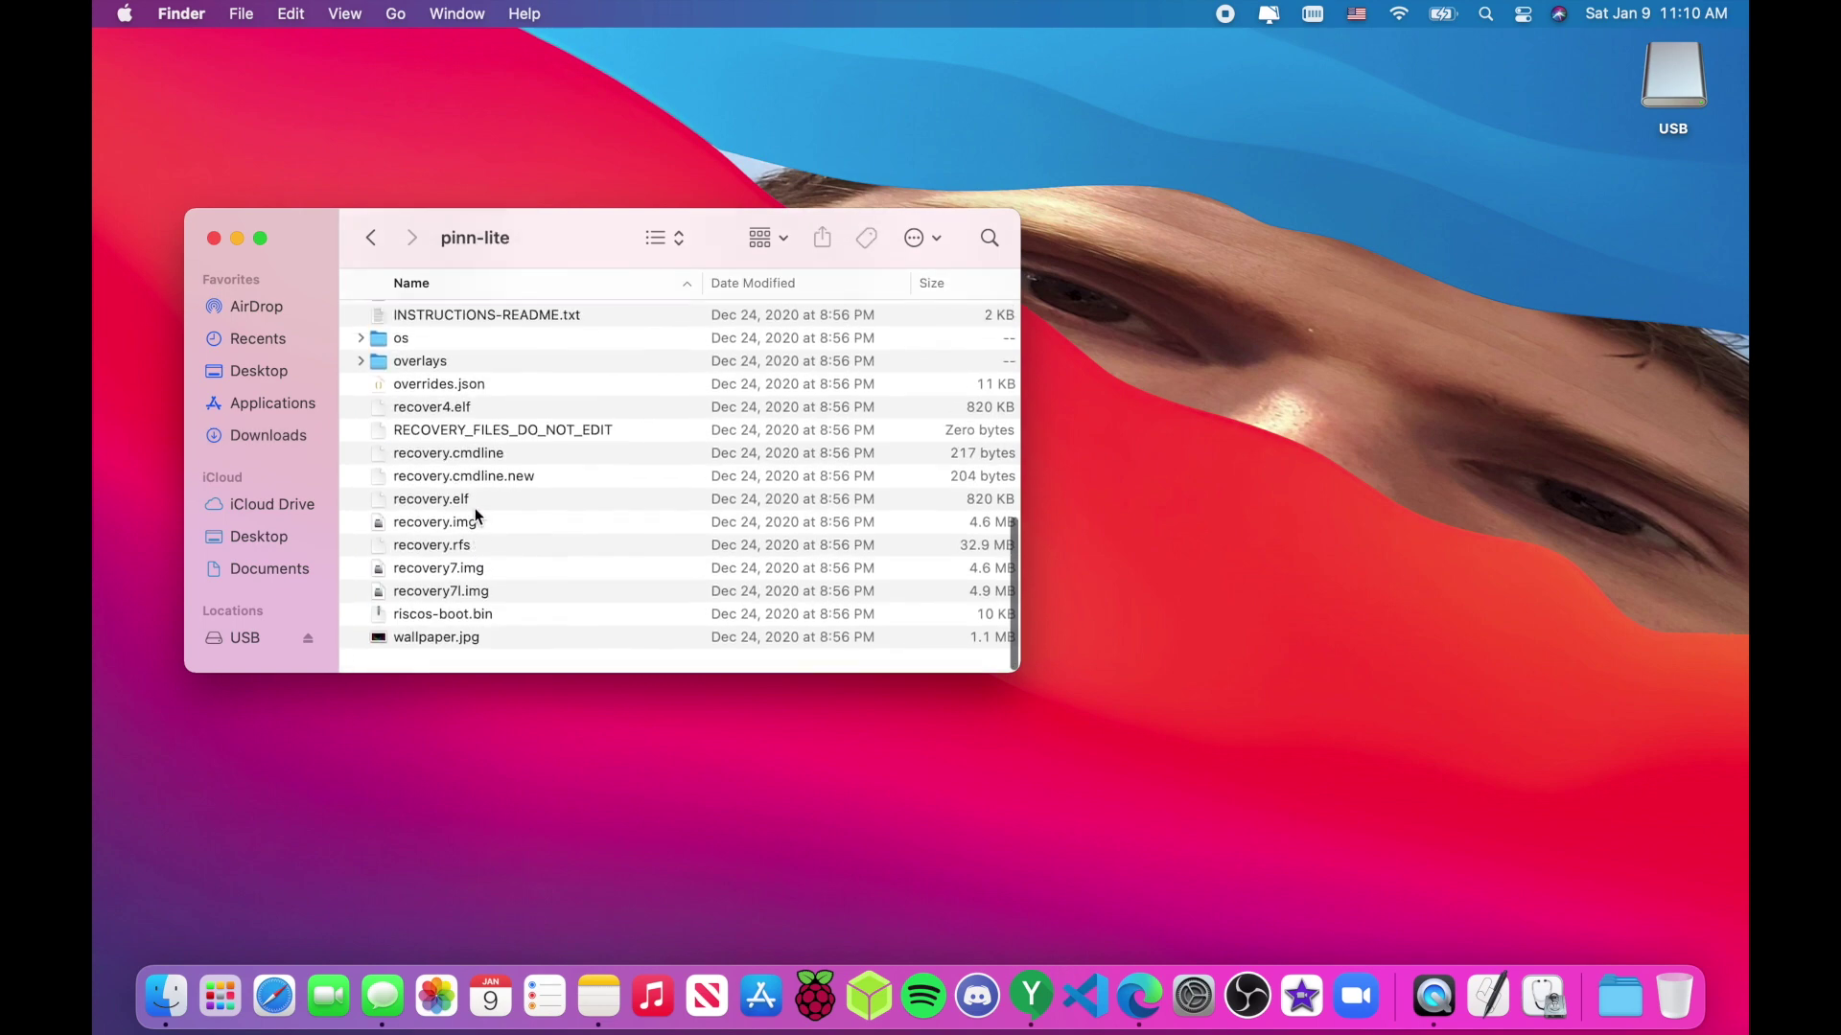
pyautogui.click(369, 237)
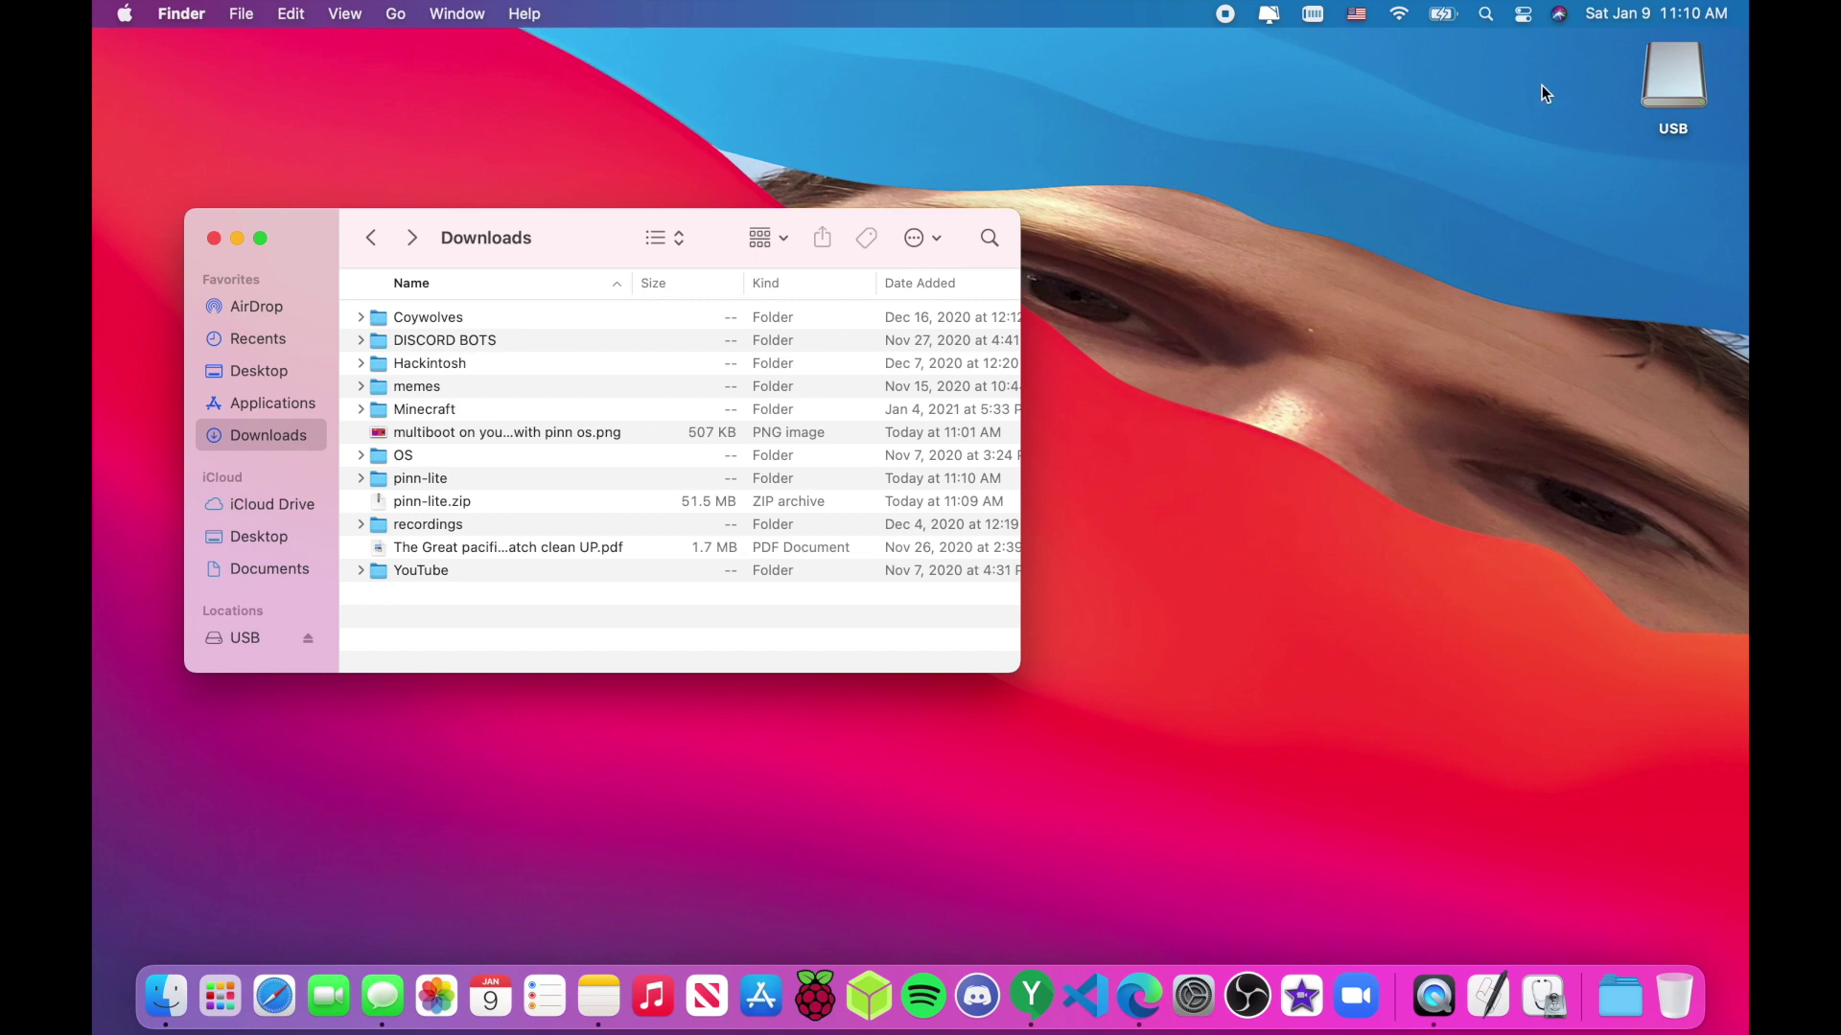
# Step: Erase the external USB drive in Disk Utility with the name USB and the MS-DOS (FAT32) format, and close Disk Utility
pyautogui.click(1611, 173)
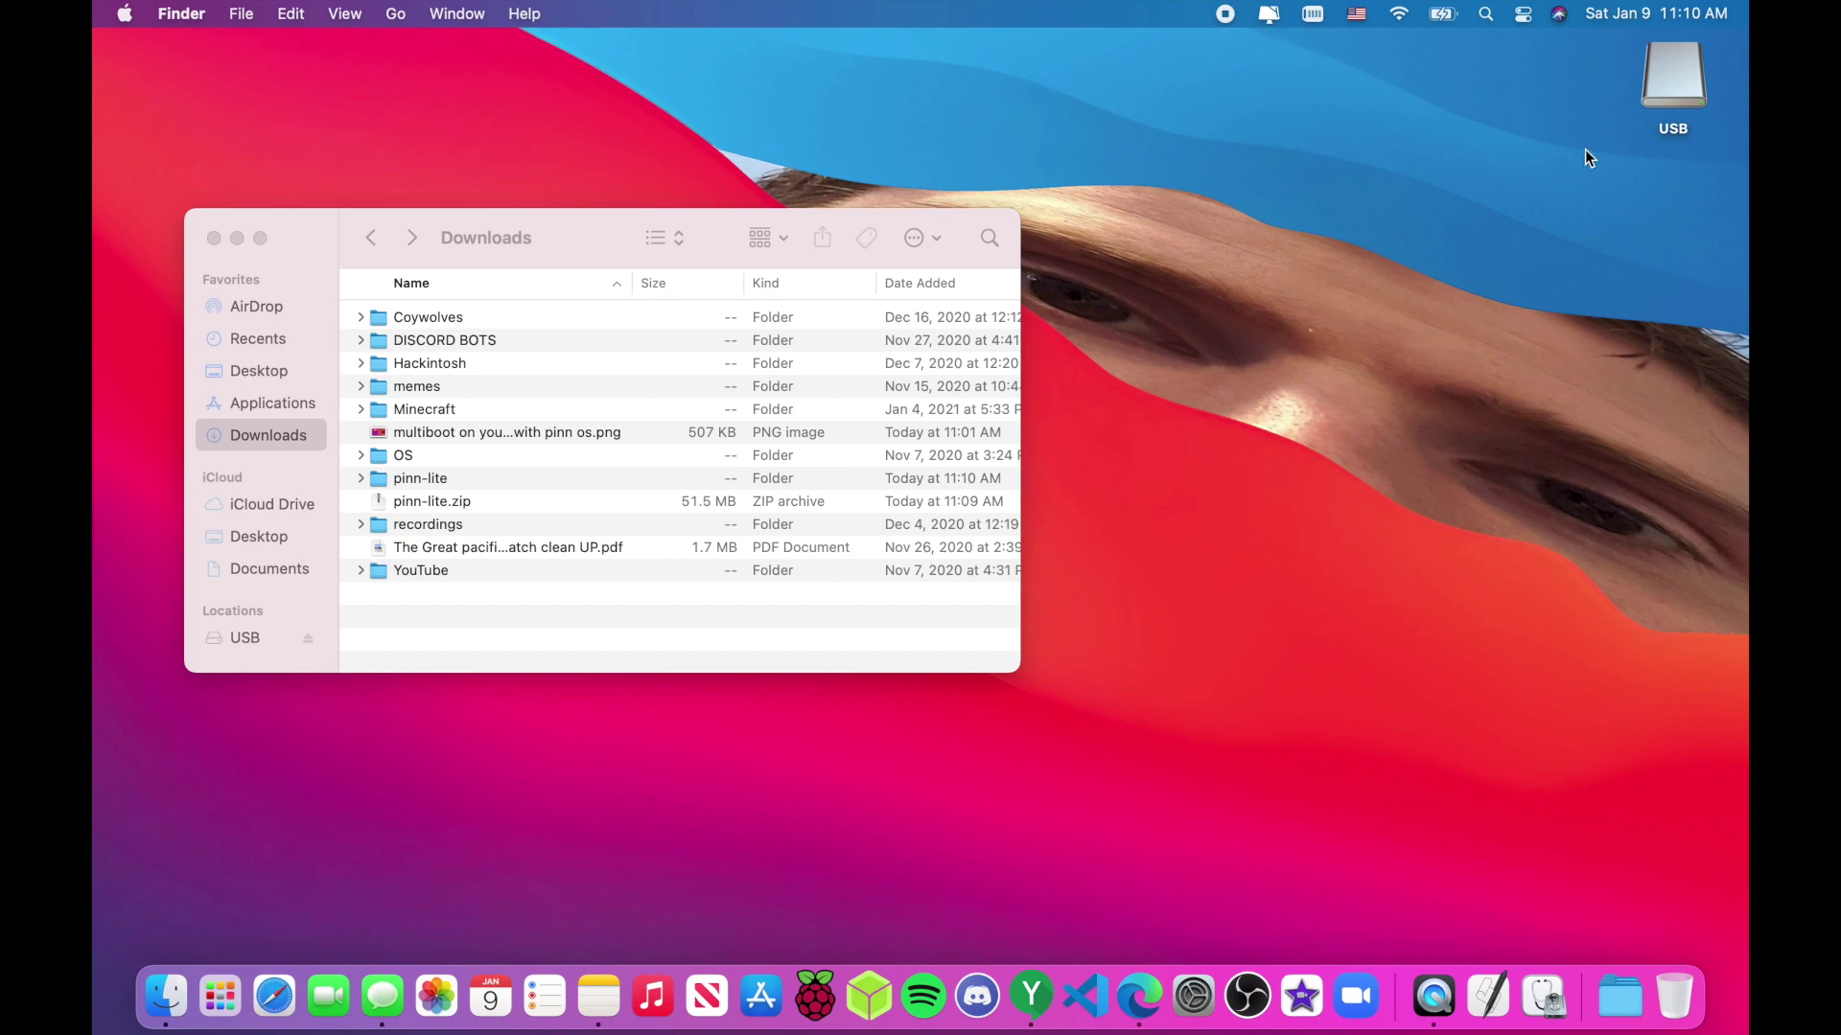
pyautogui.click(1544, 997)
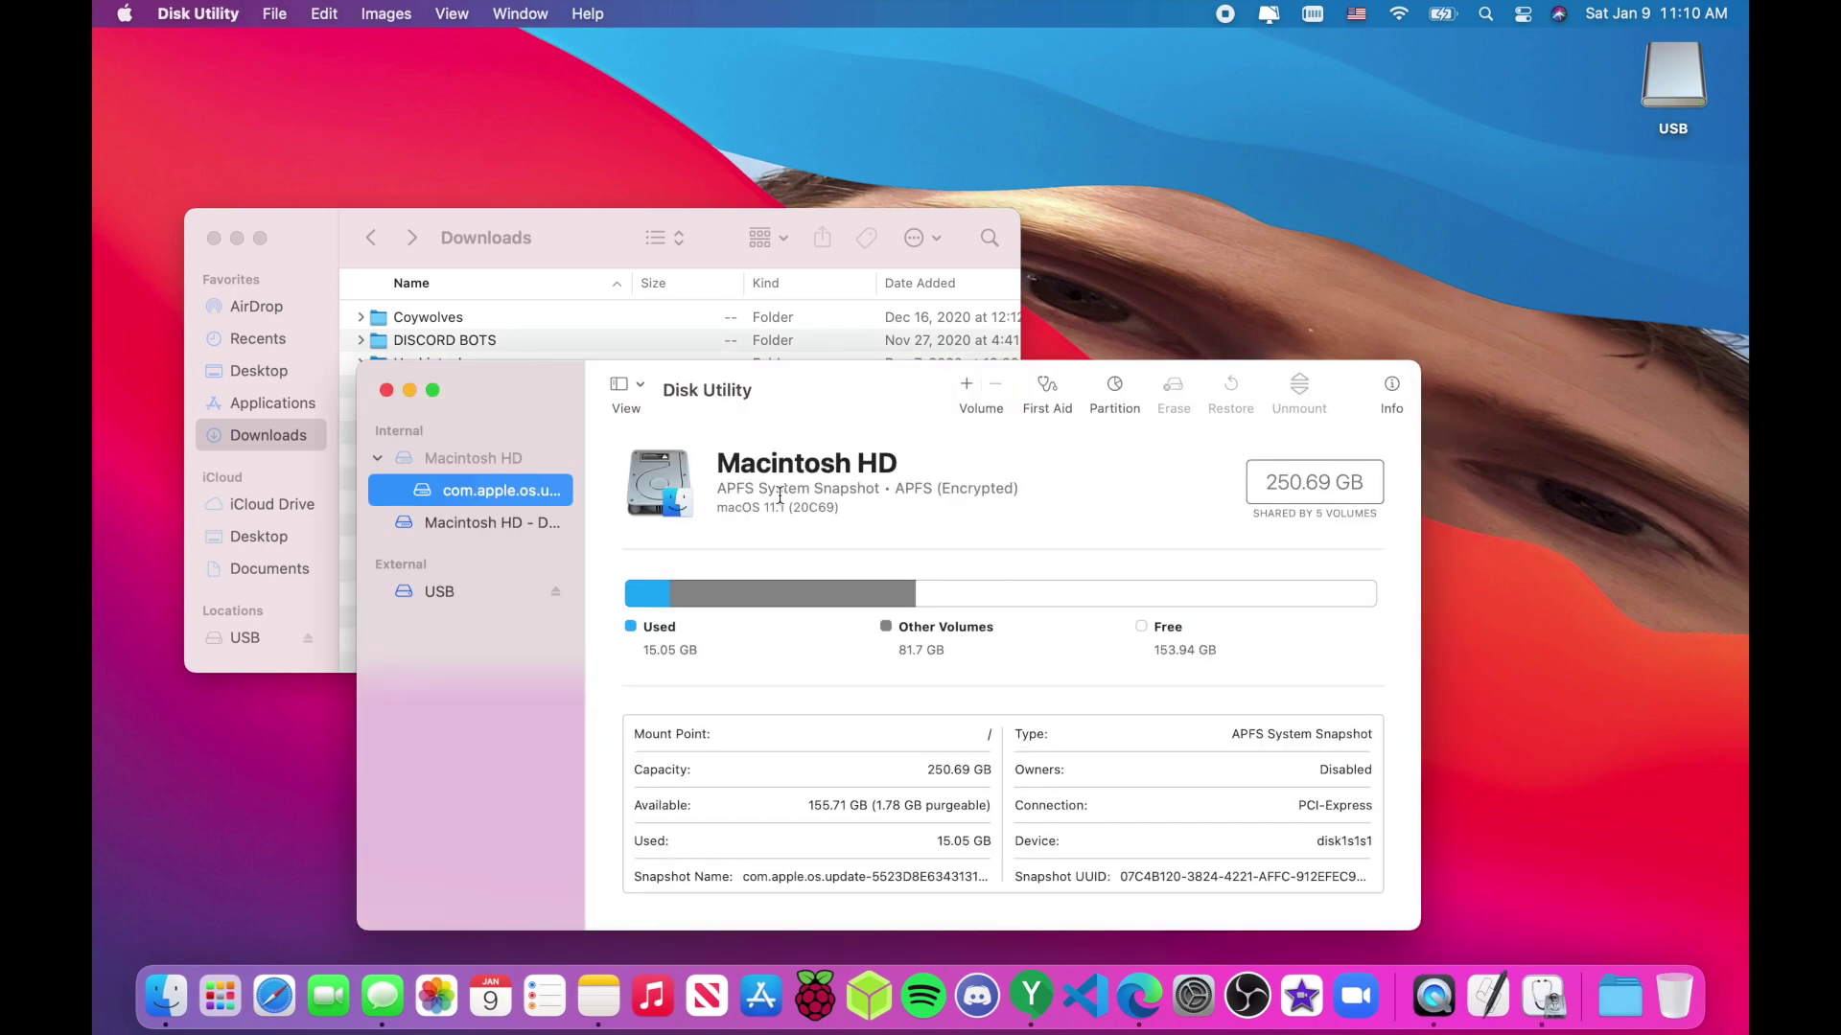
pyautogui.click(412, 594)
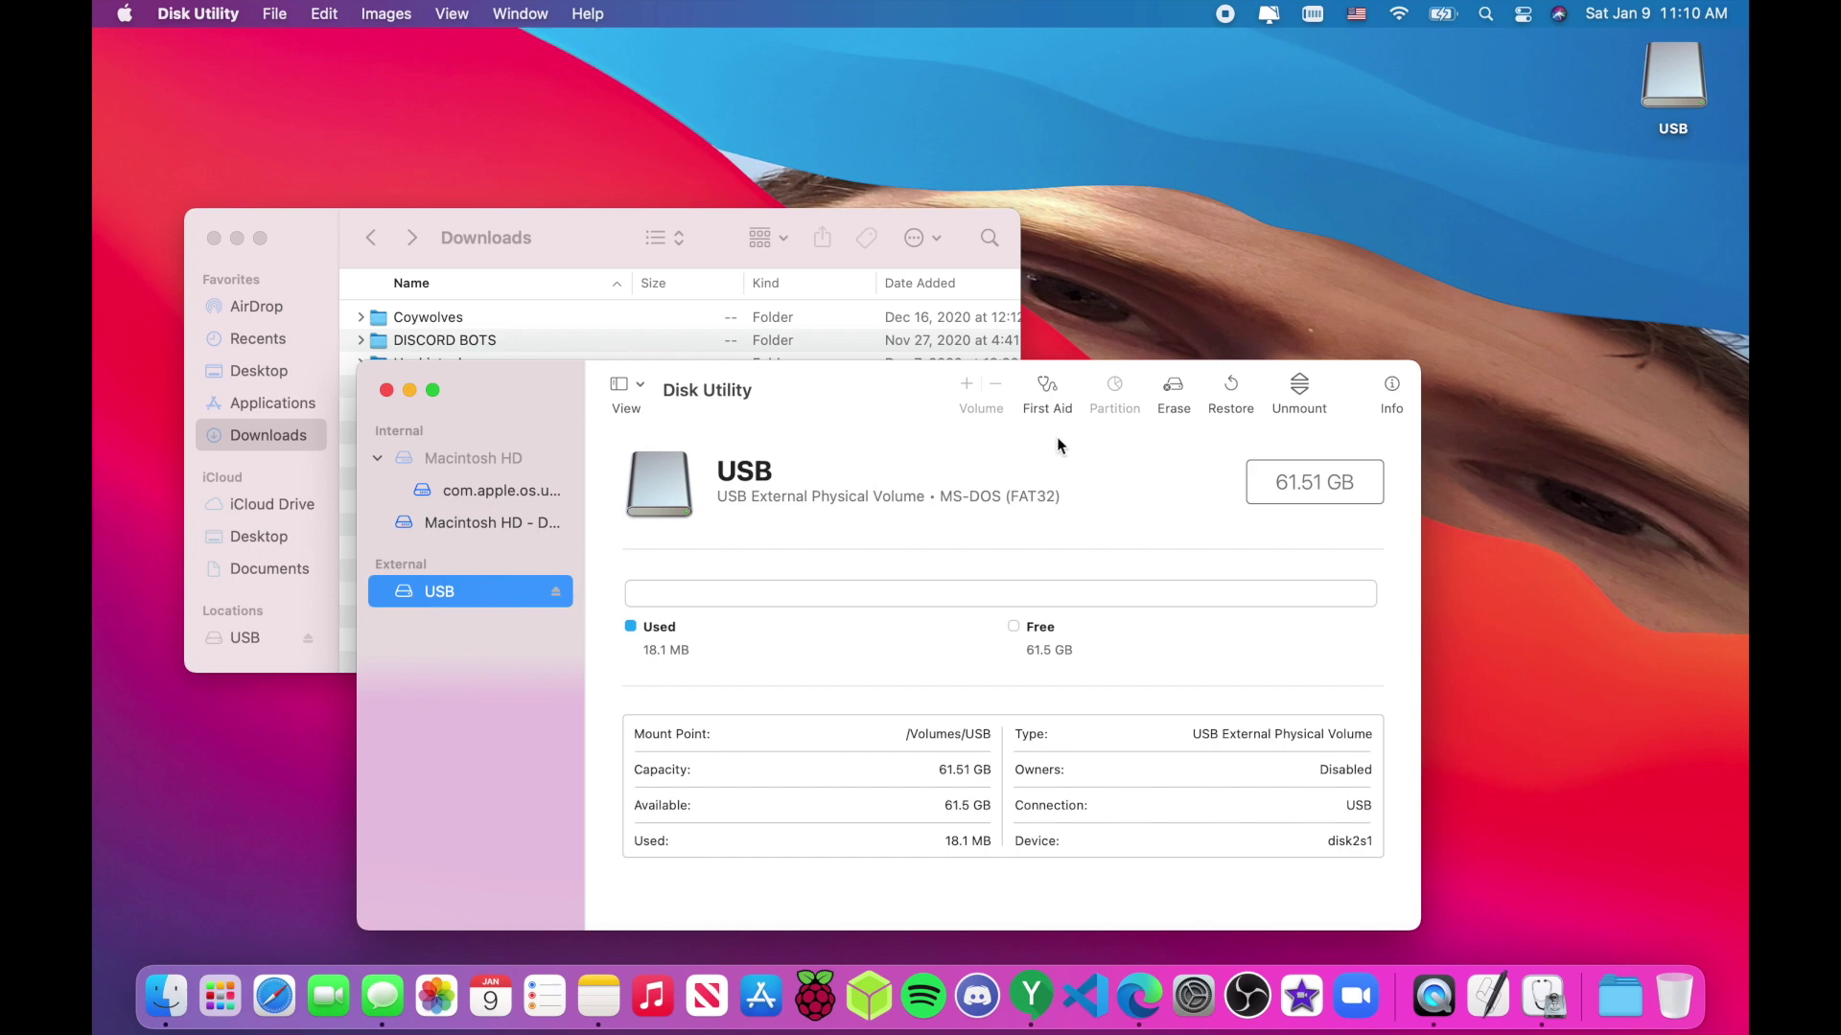
pyautogui.click(1171, 388)
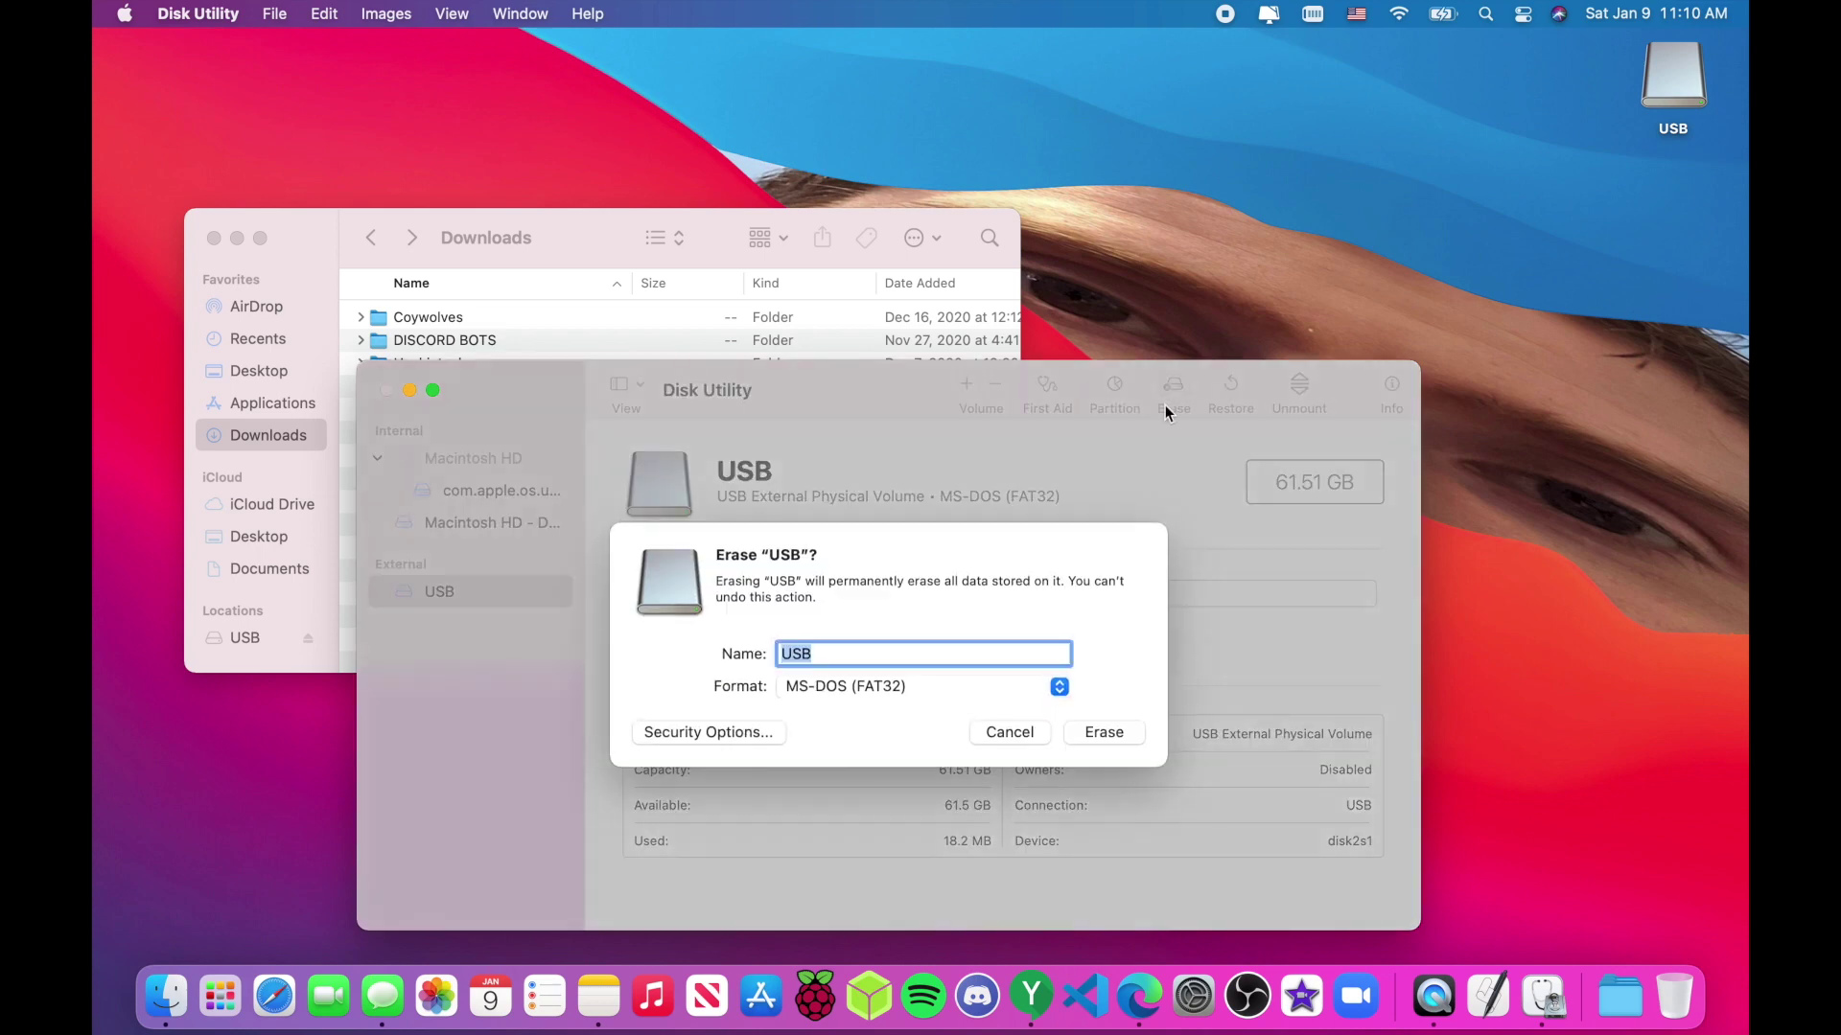
pyautogui.click(868, 690)
pyautogui.click(867, 690)
pyautogui.click(1089, 729)
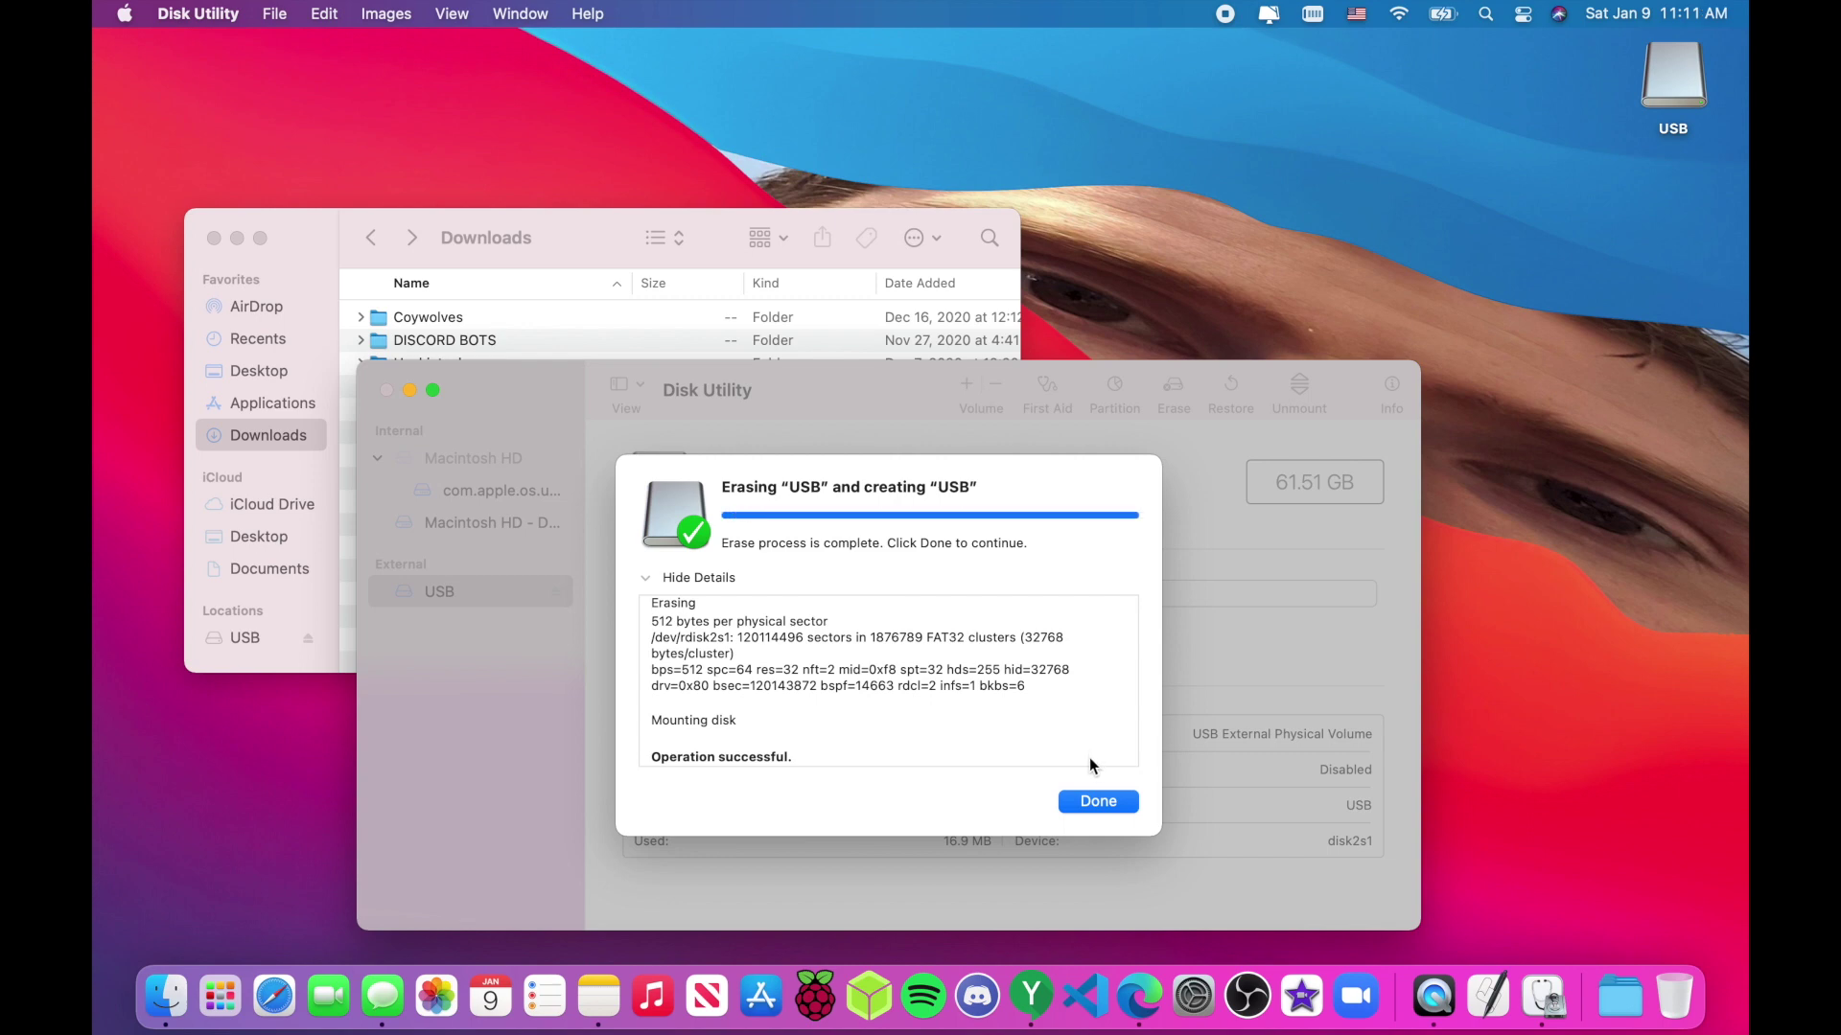
pyautogui.click(1098, 802)
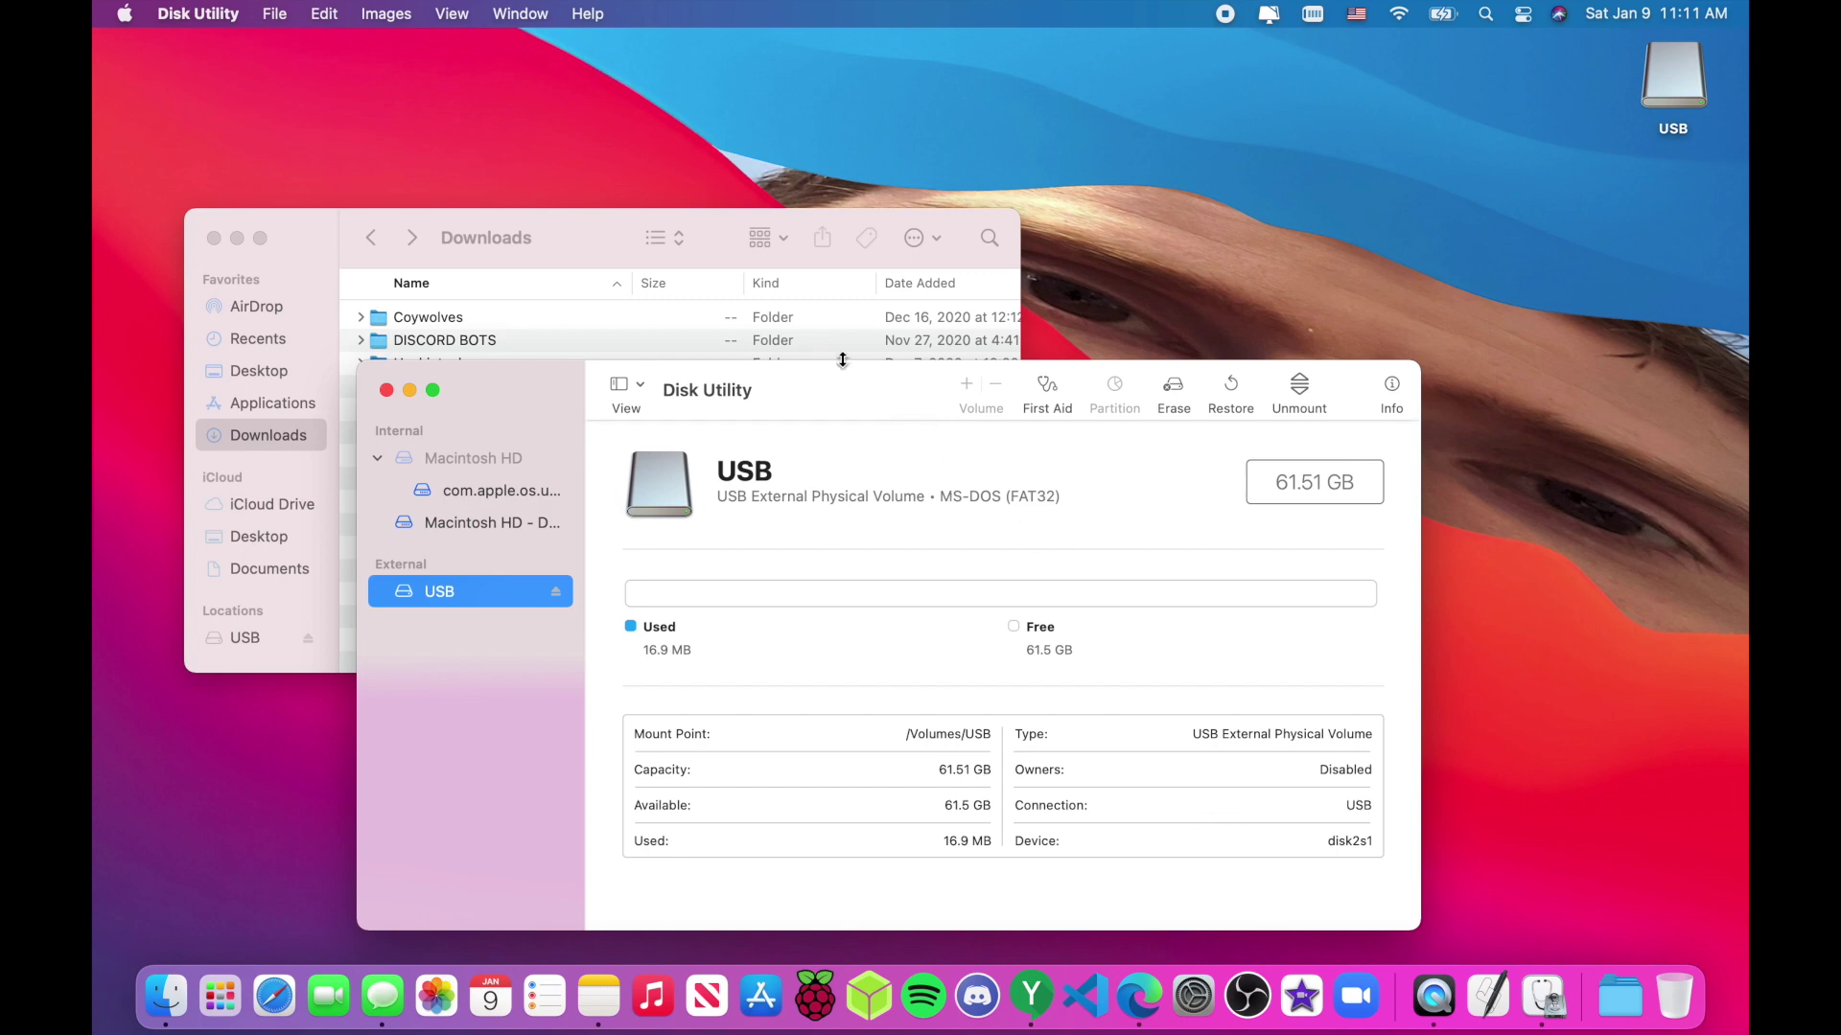
pyautogui.moveTo(817, 387); pyautogui.dragTo(821, 341)
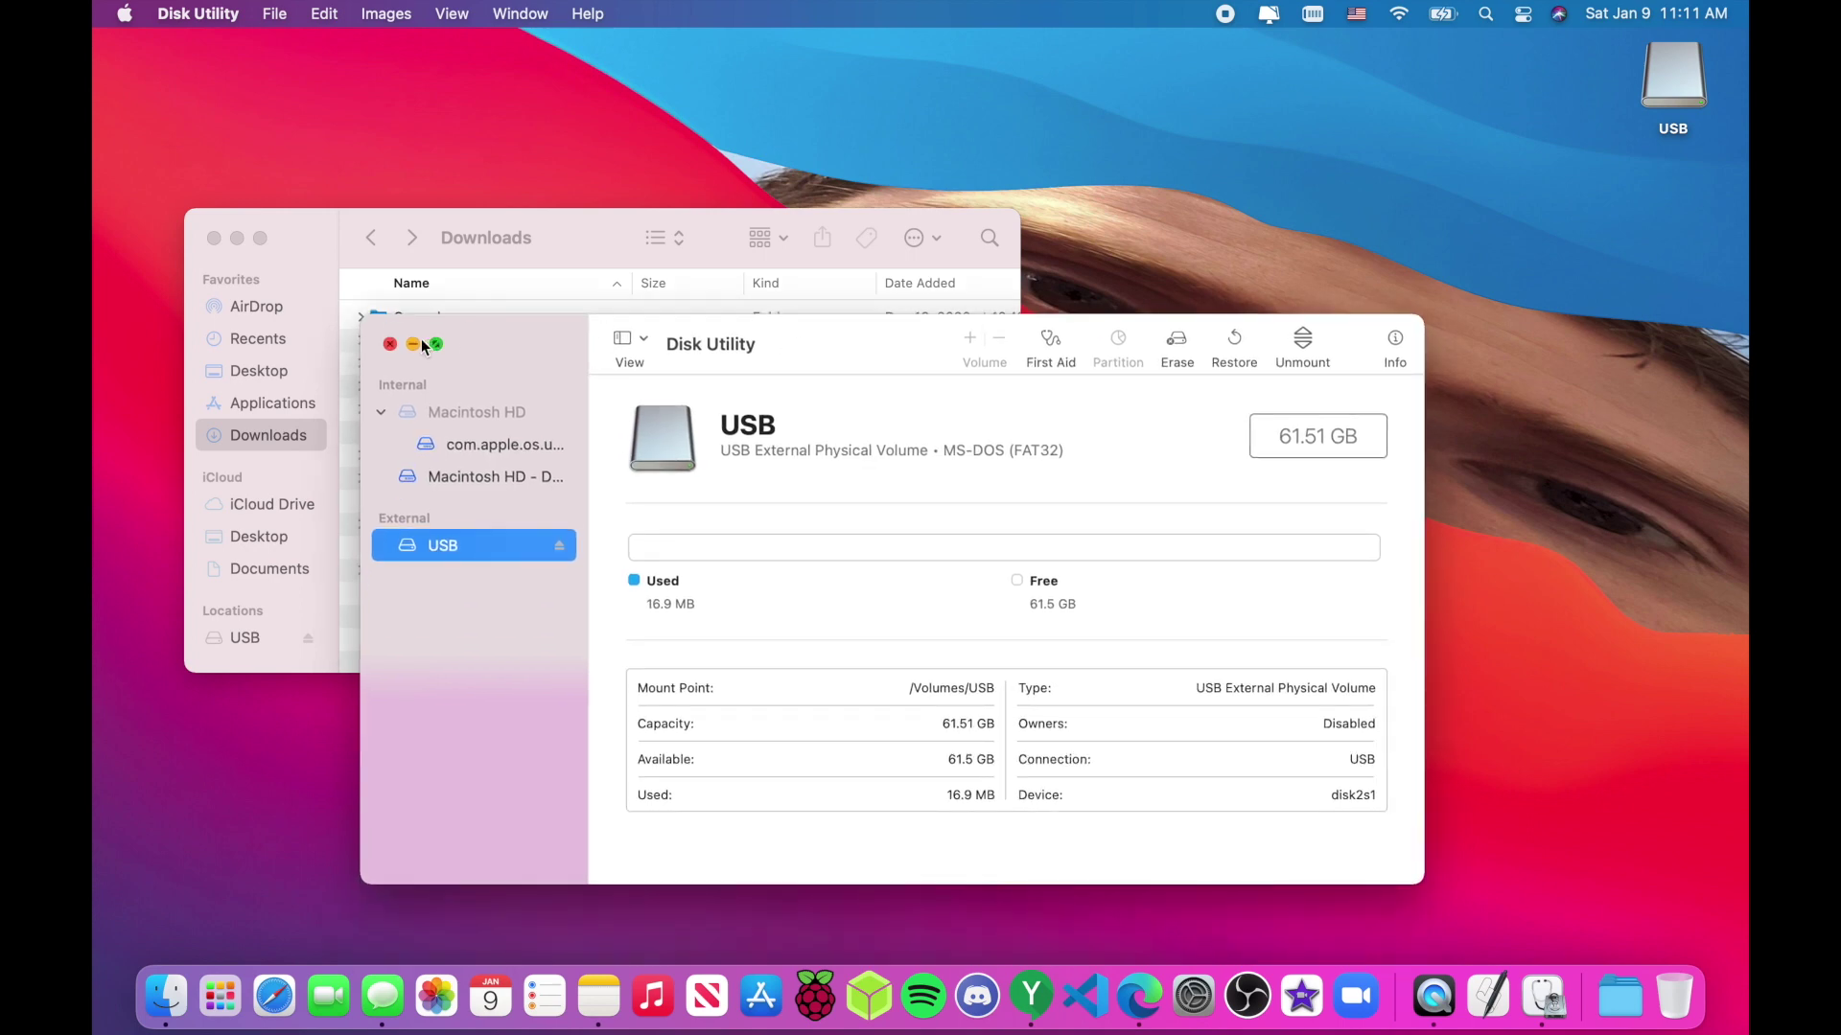
pyautogui.click(390, 344)
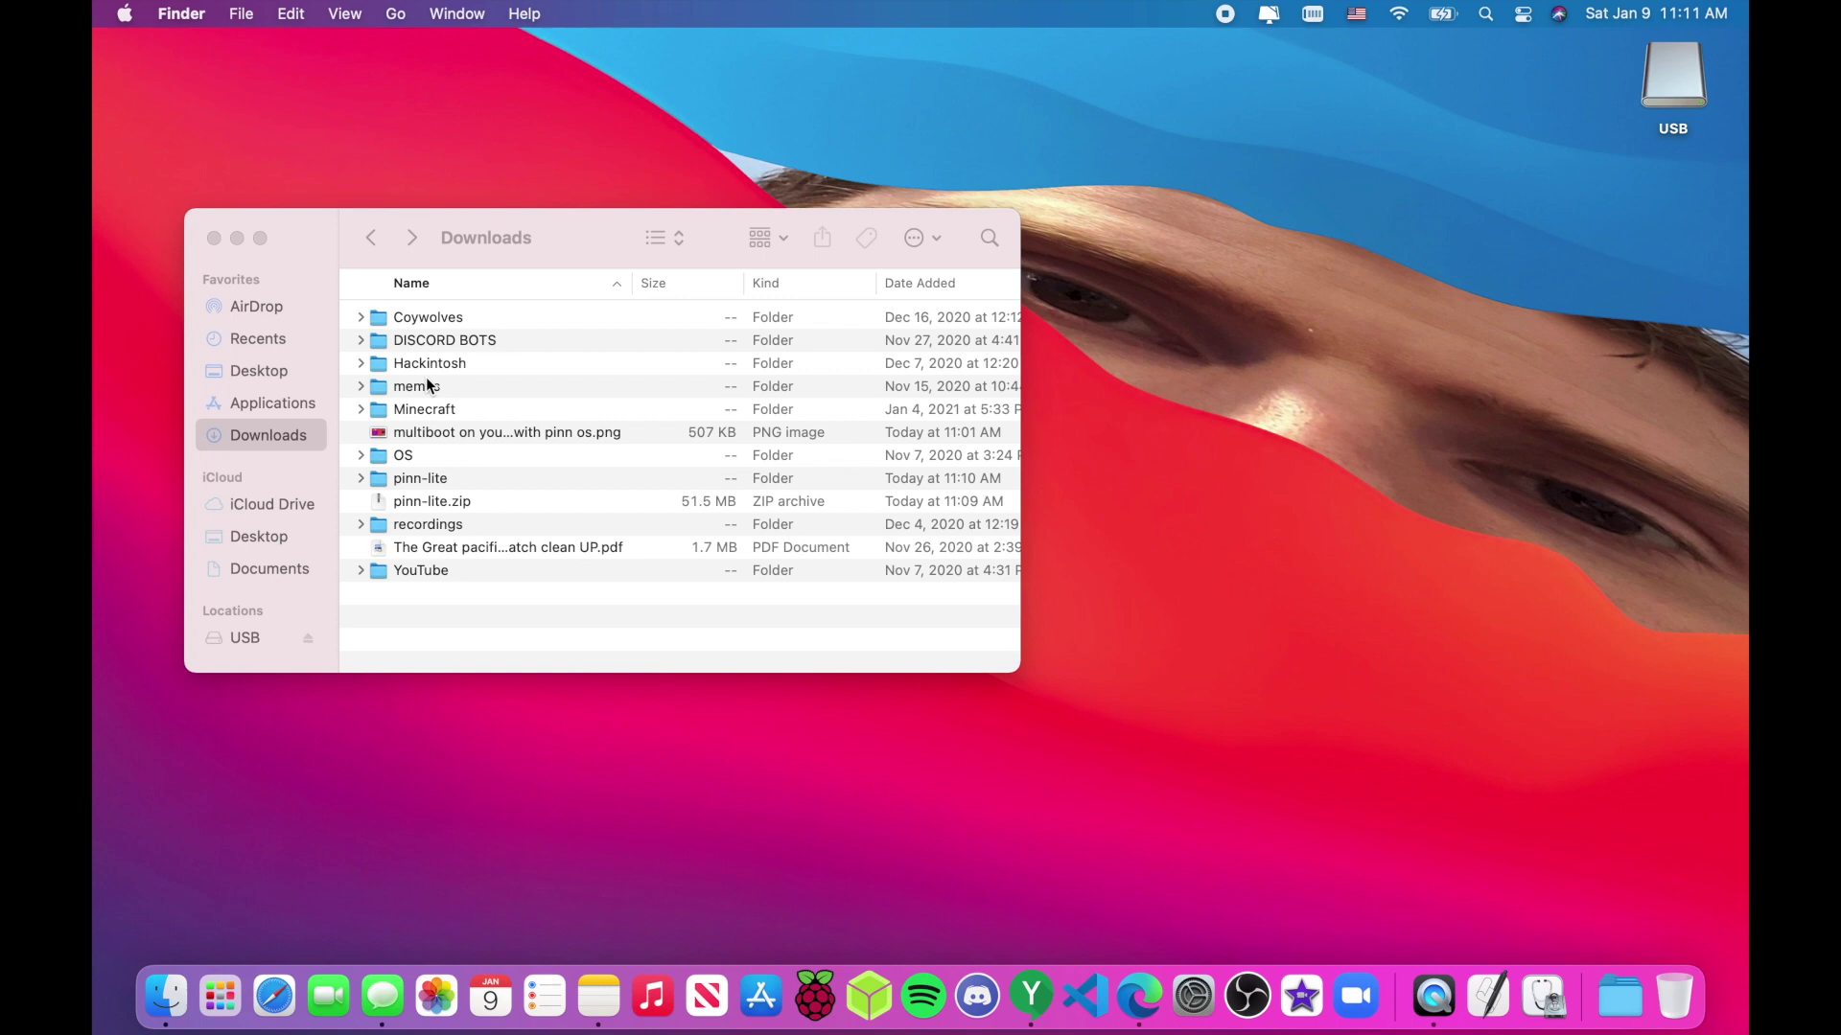
# Step: Copy all the files inside the pinn-lite folder to the USB drive and check the drive's contents
pyautogui.click(434, 478)
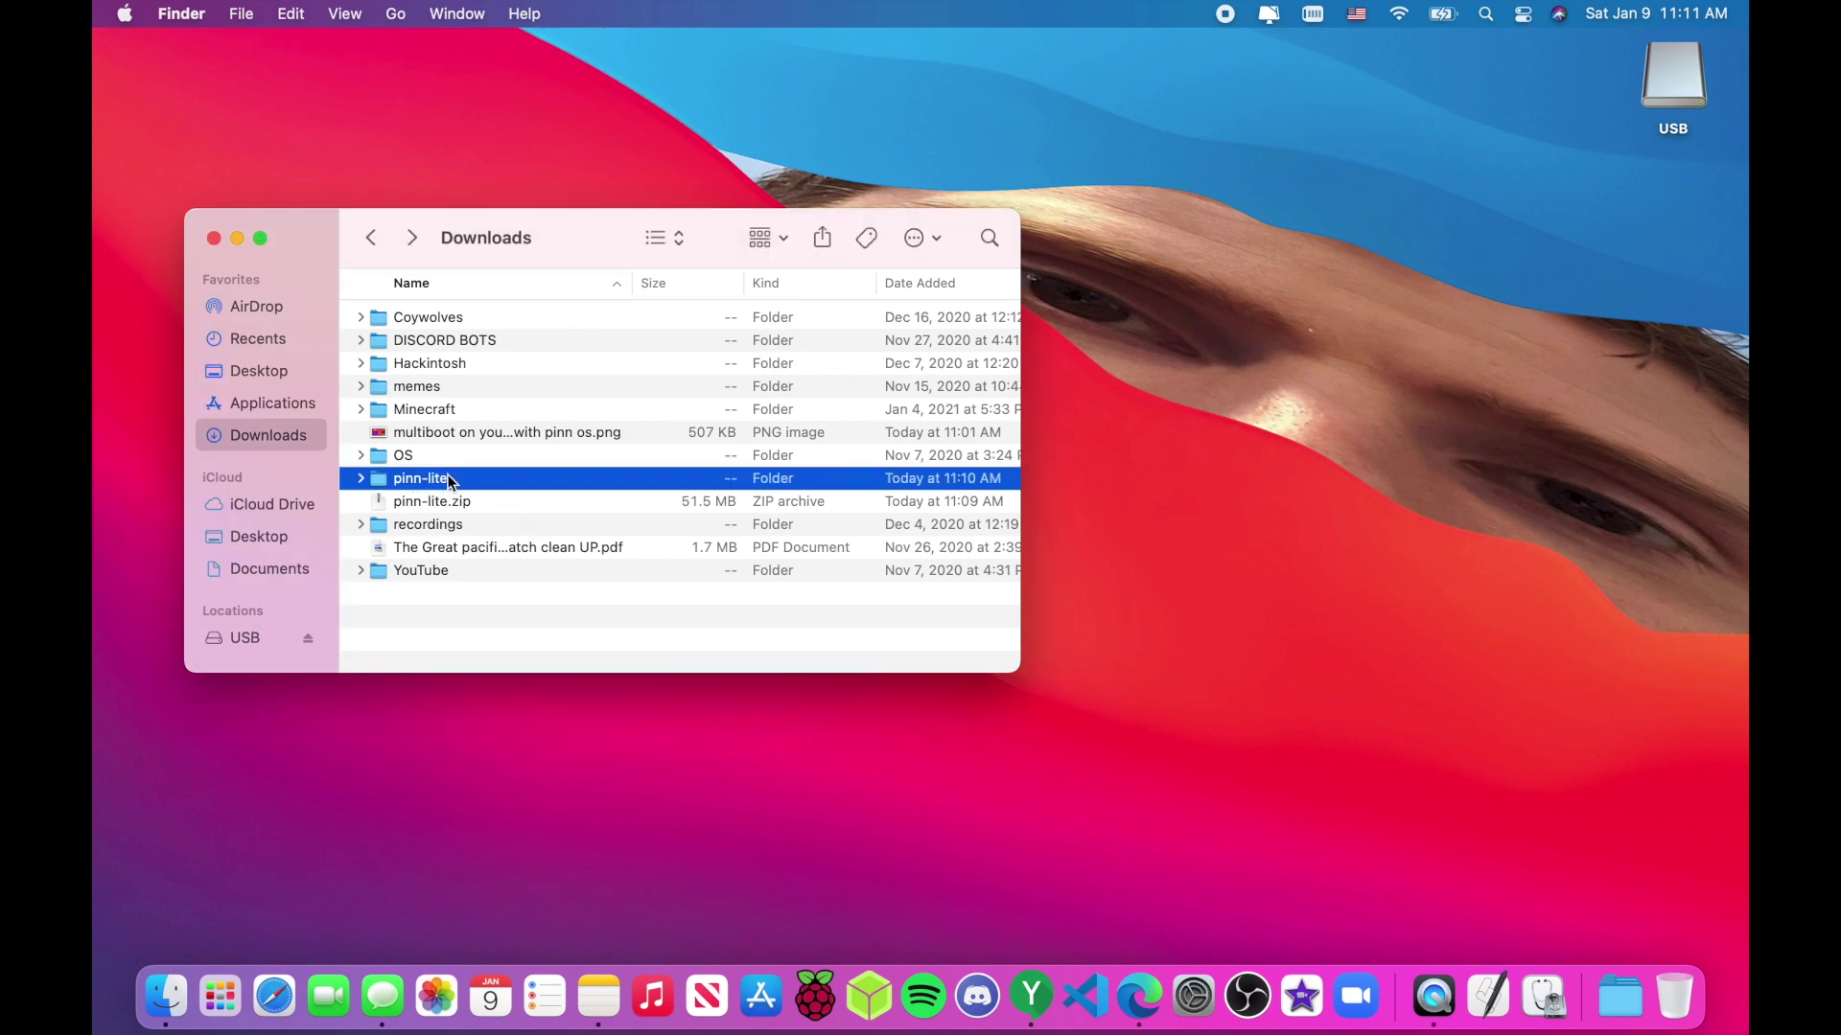
pyautogui.doubleClick(447, 478)
pyautogui.scroll(-5, 506, 494)
pyautogui.press('super+a')
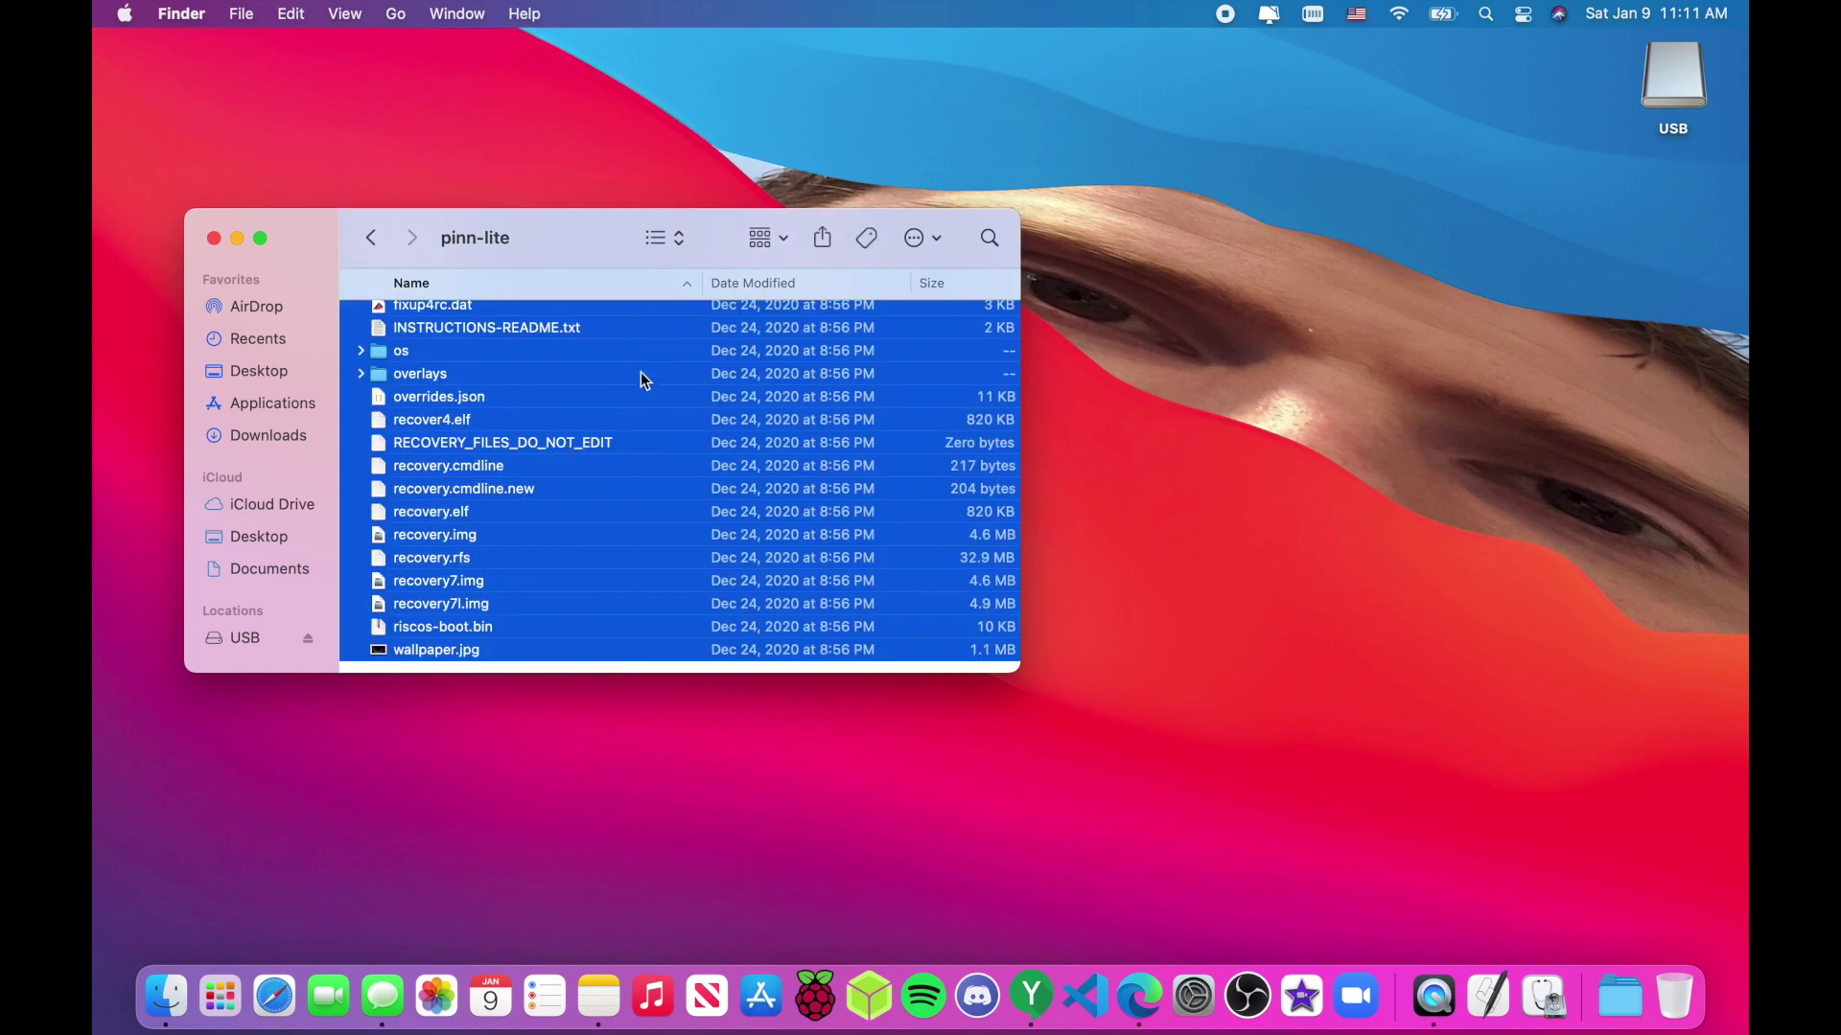
pyautogui.moveTo(1154, 508); pyautogui.dragTo(1688, 115)
pyautogui.scroll(10, 900, 394)
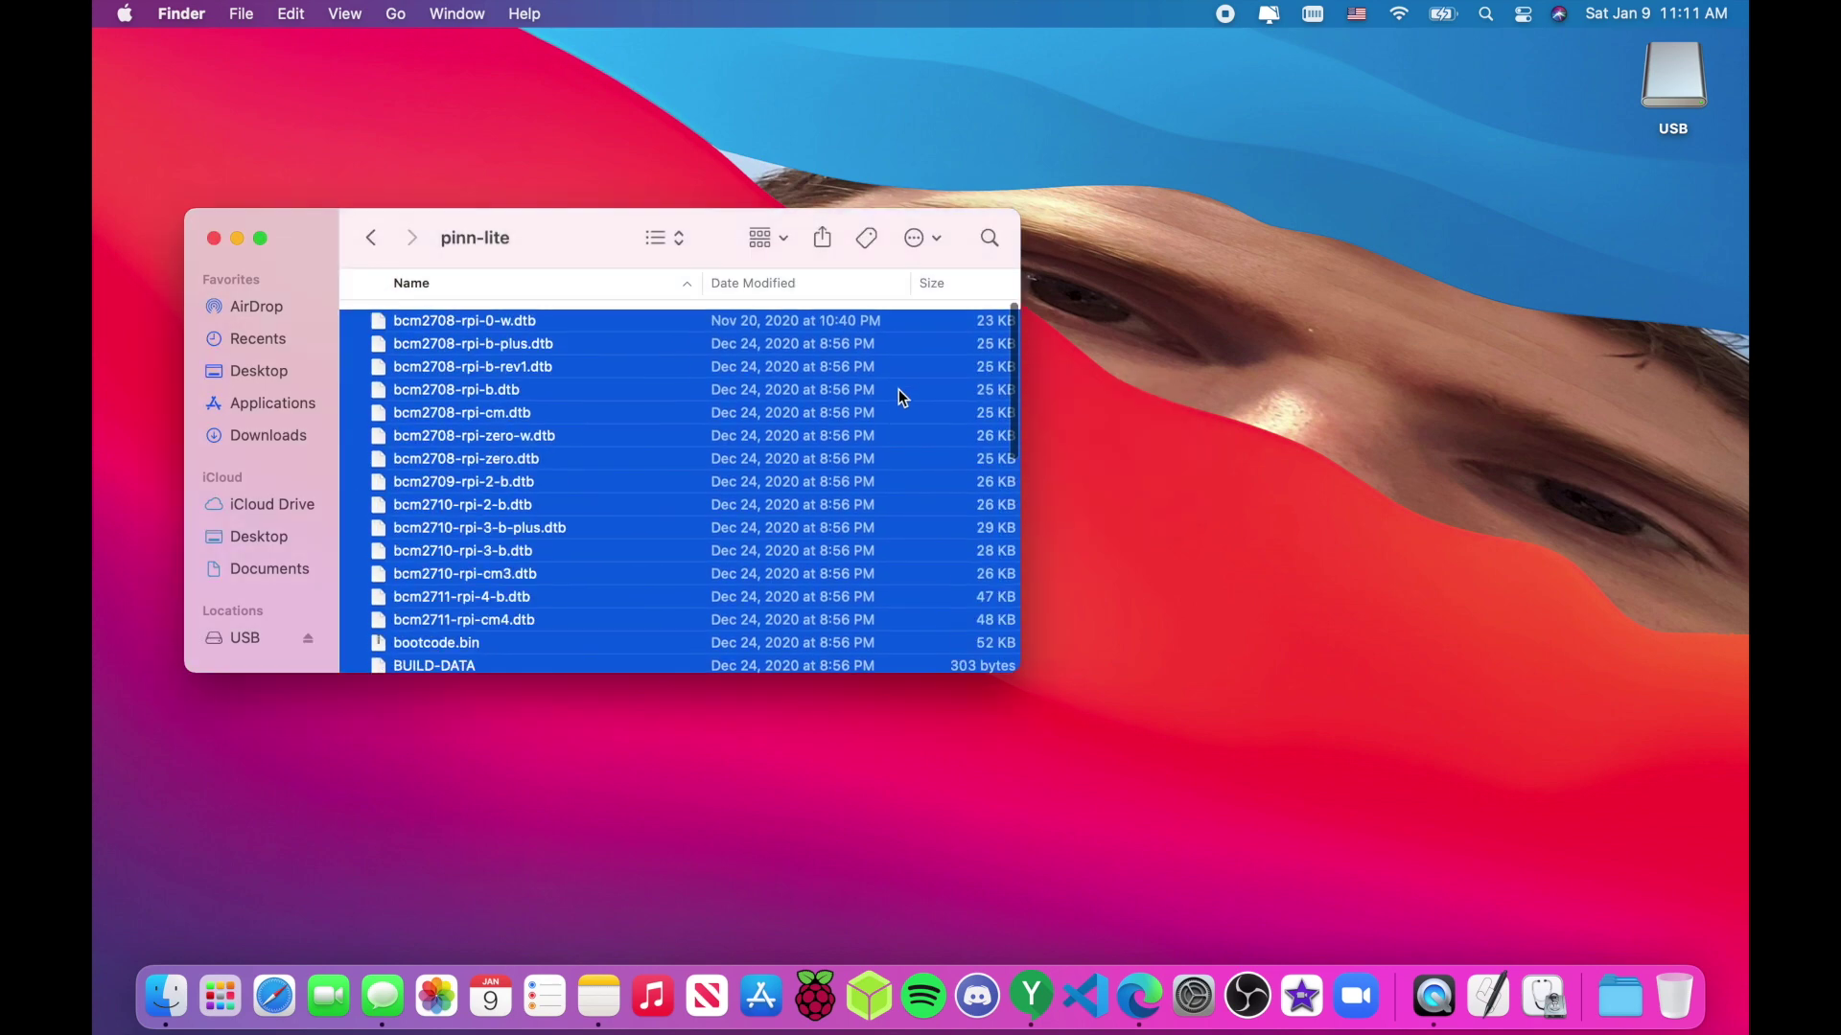
pyautogui.click(213, 238)
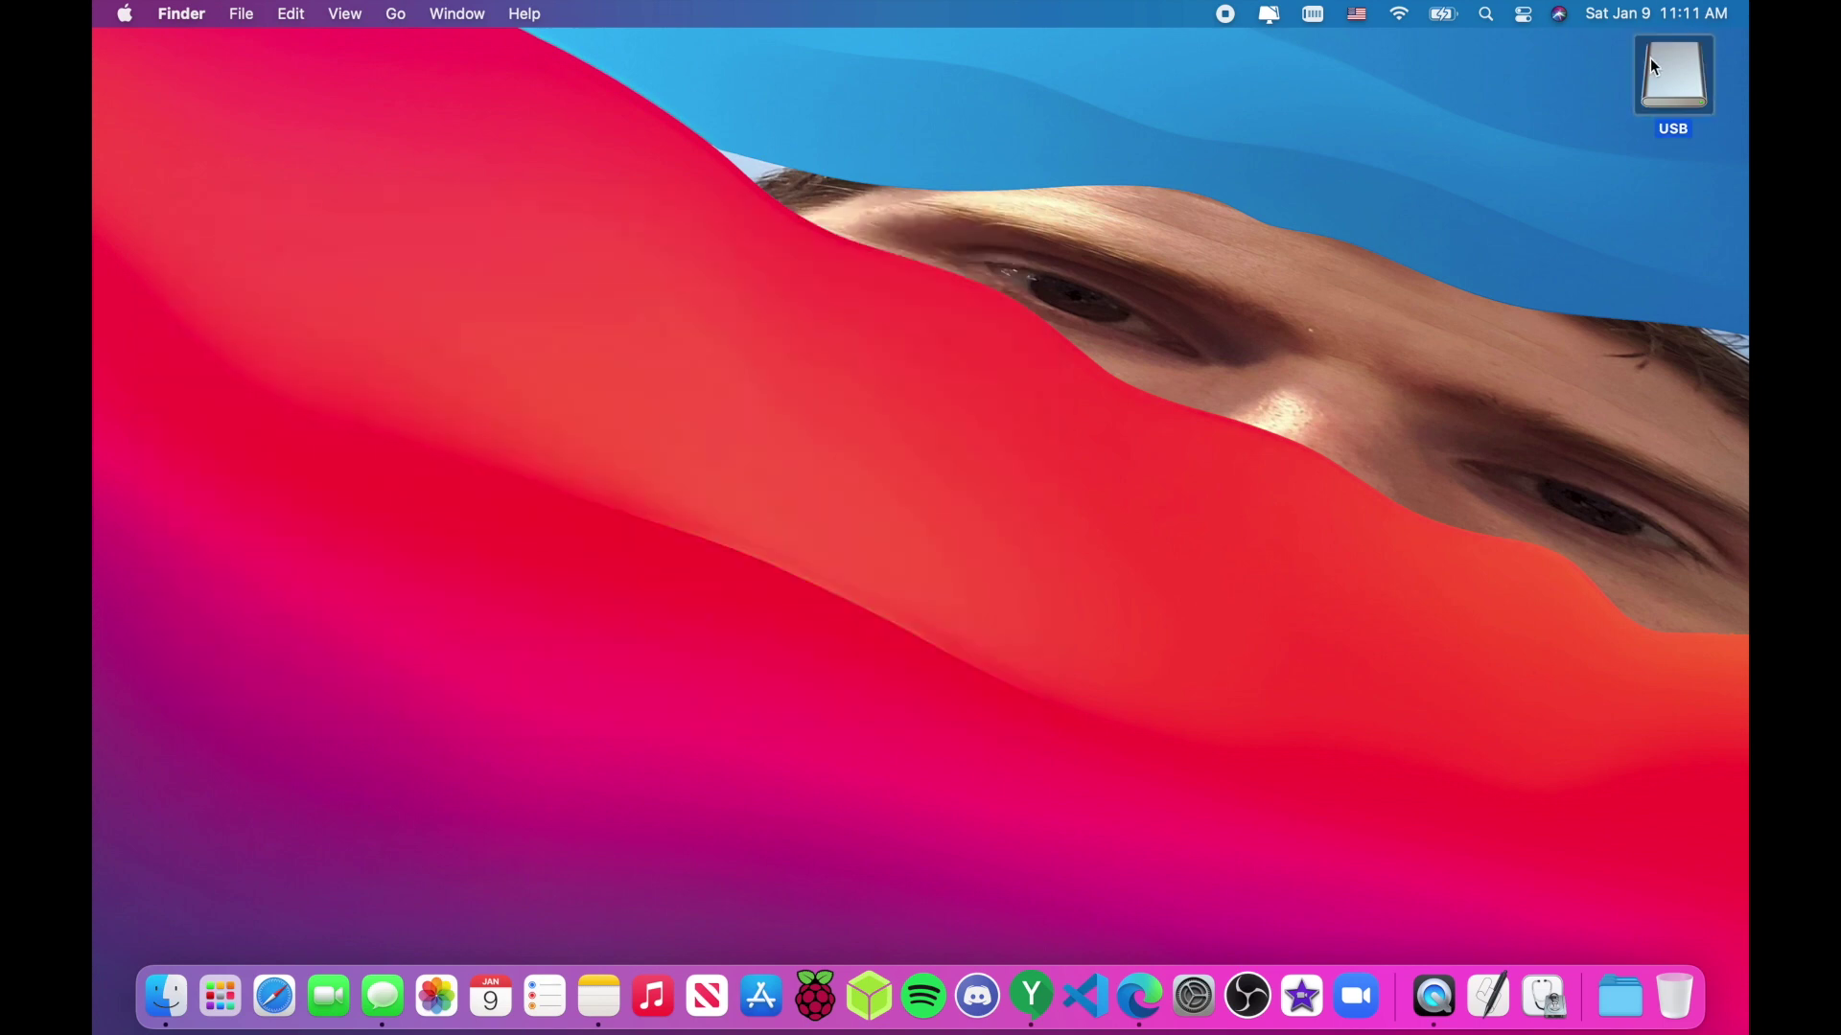
pyautogui.doubleClick(1650, 60)
pyautogui.scroll(-10, 866, 468)
pyautogui.scroll(10, 866, 468)
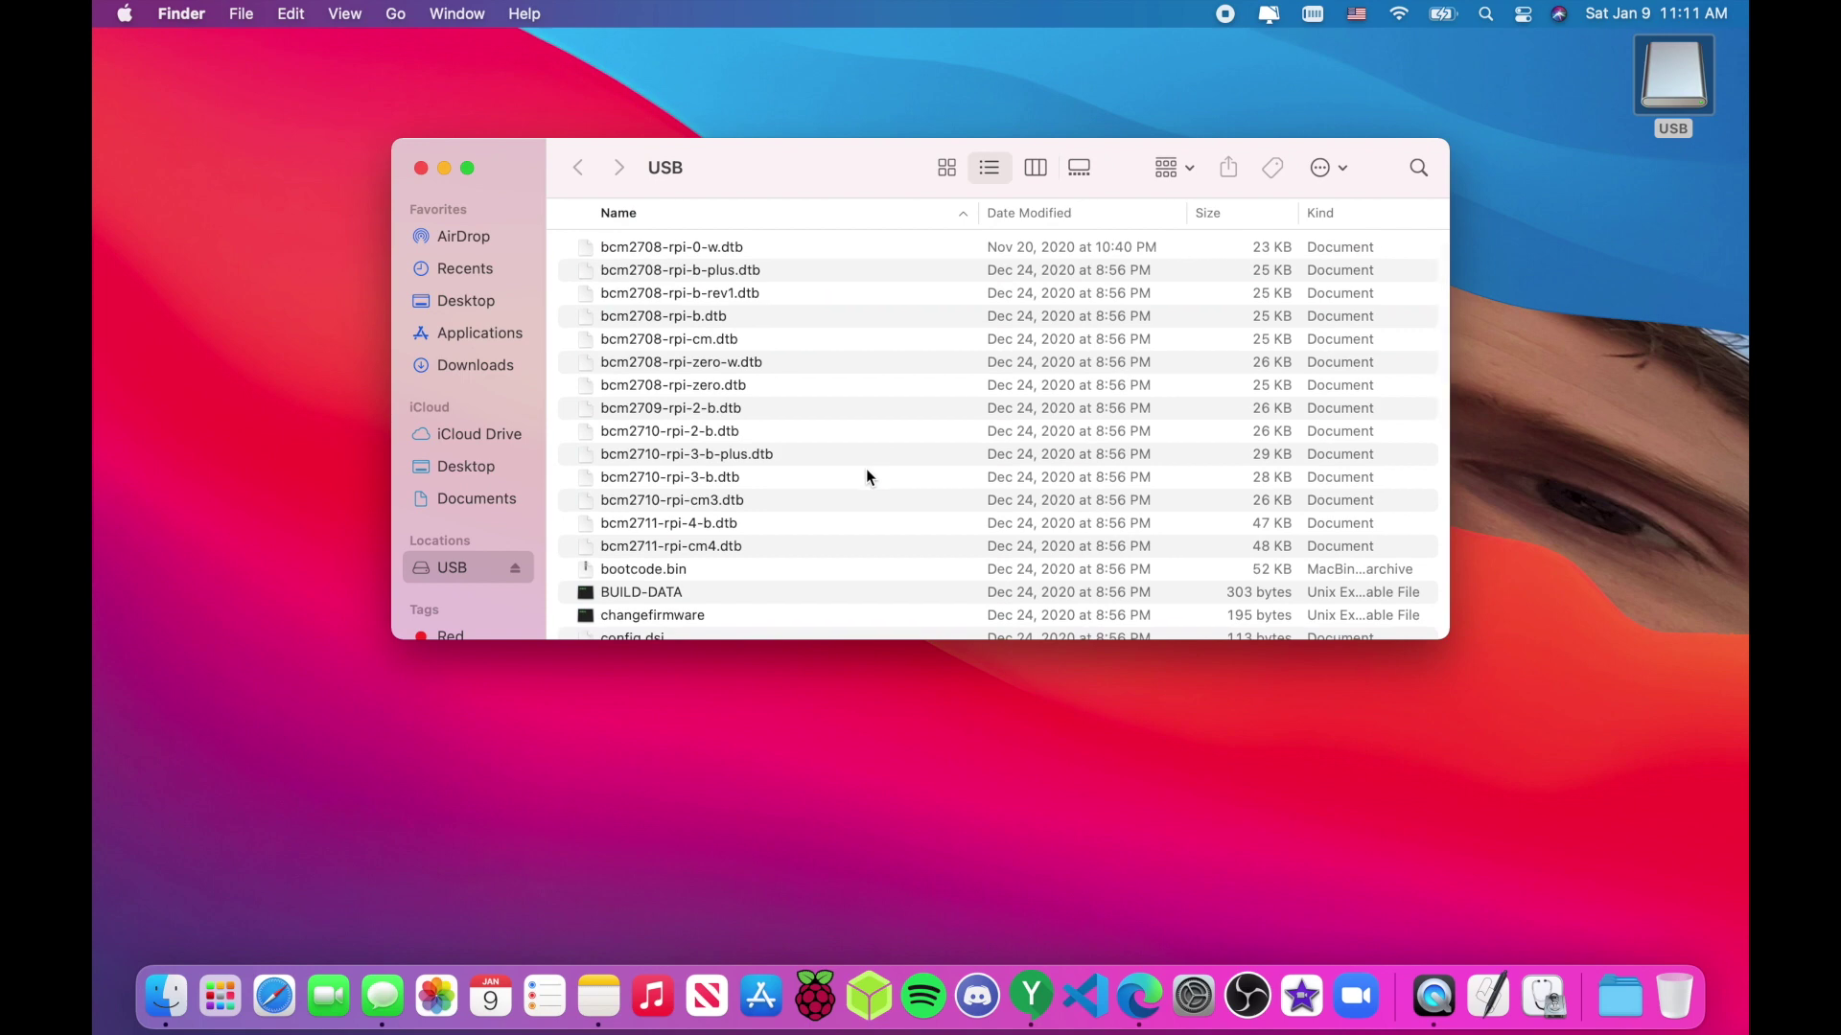
pyautogui.click(421, 169)
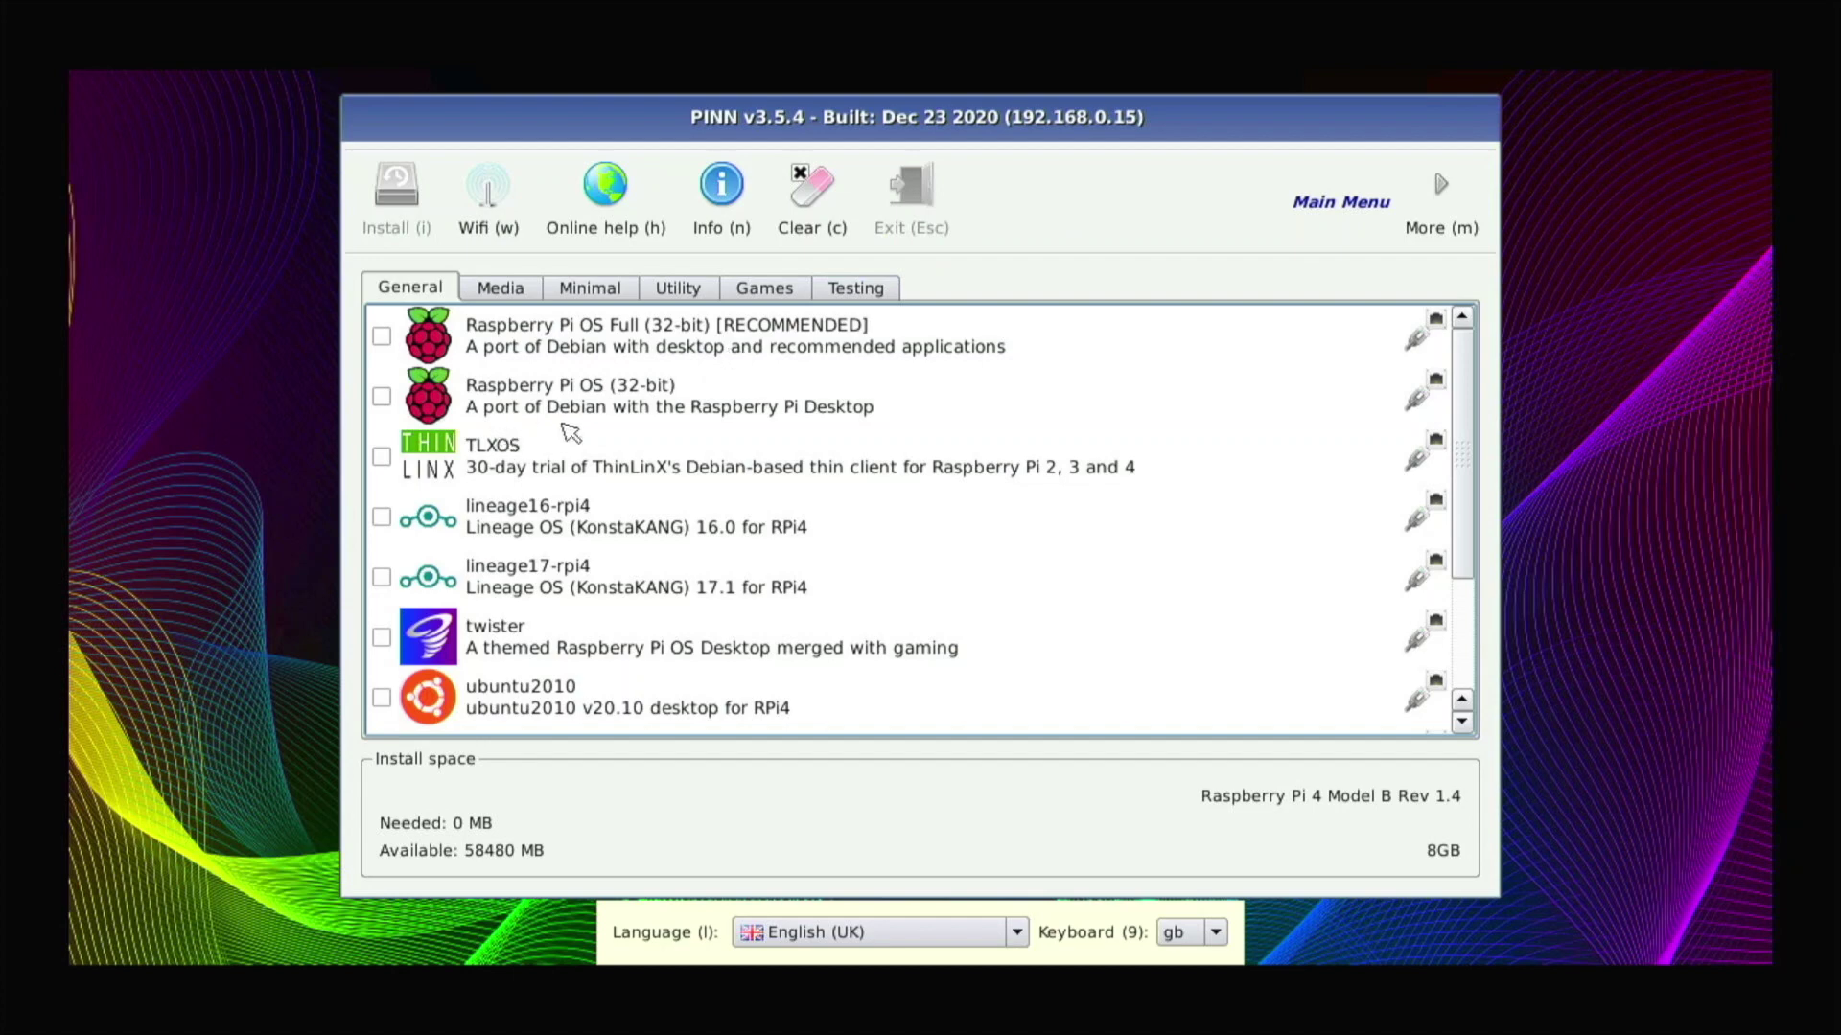
# Step: In the PINN installer, examine the operating systems offered in the General category, from Raspberry Pi OS through nspawn64
pyautogui.click(606, 418)
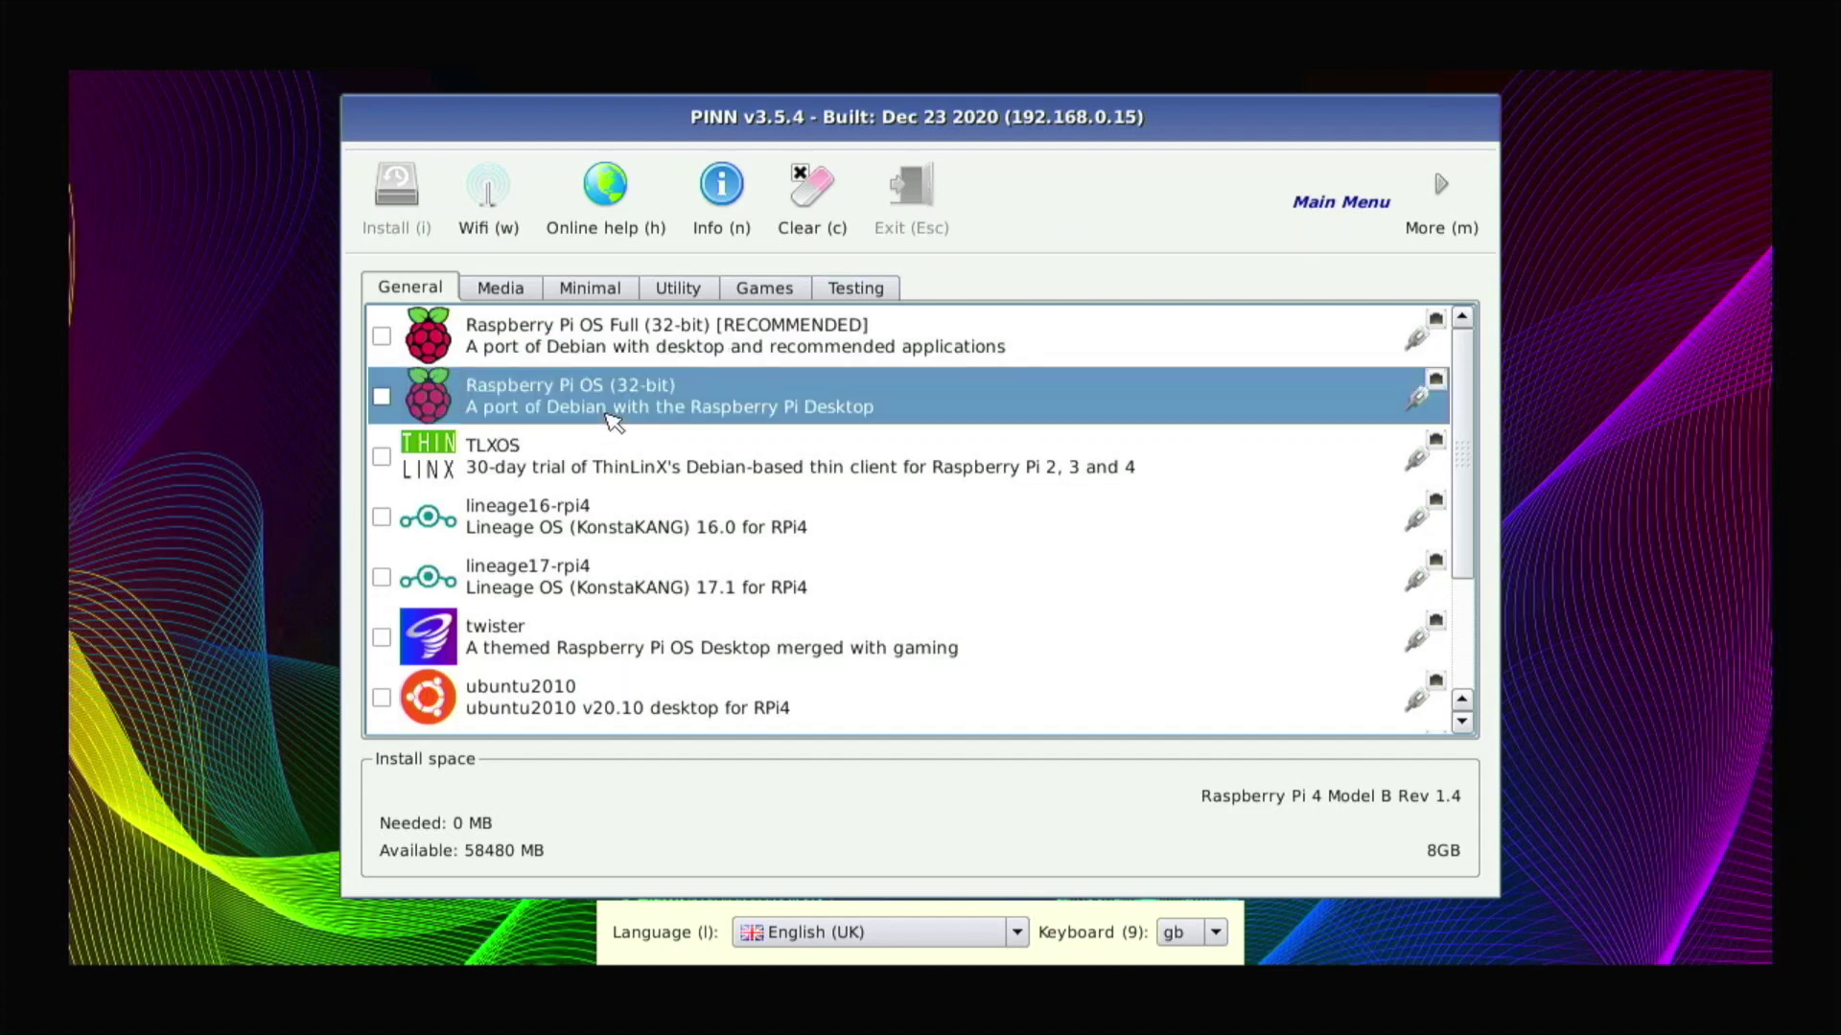
pyautogui.click(633, 469)
pyautogui.click(638, 529)
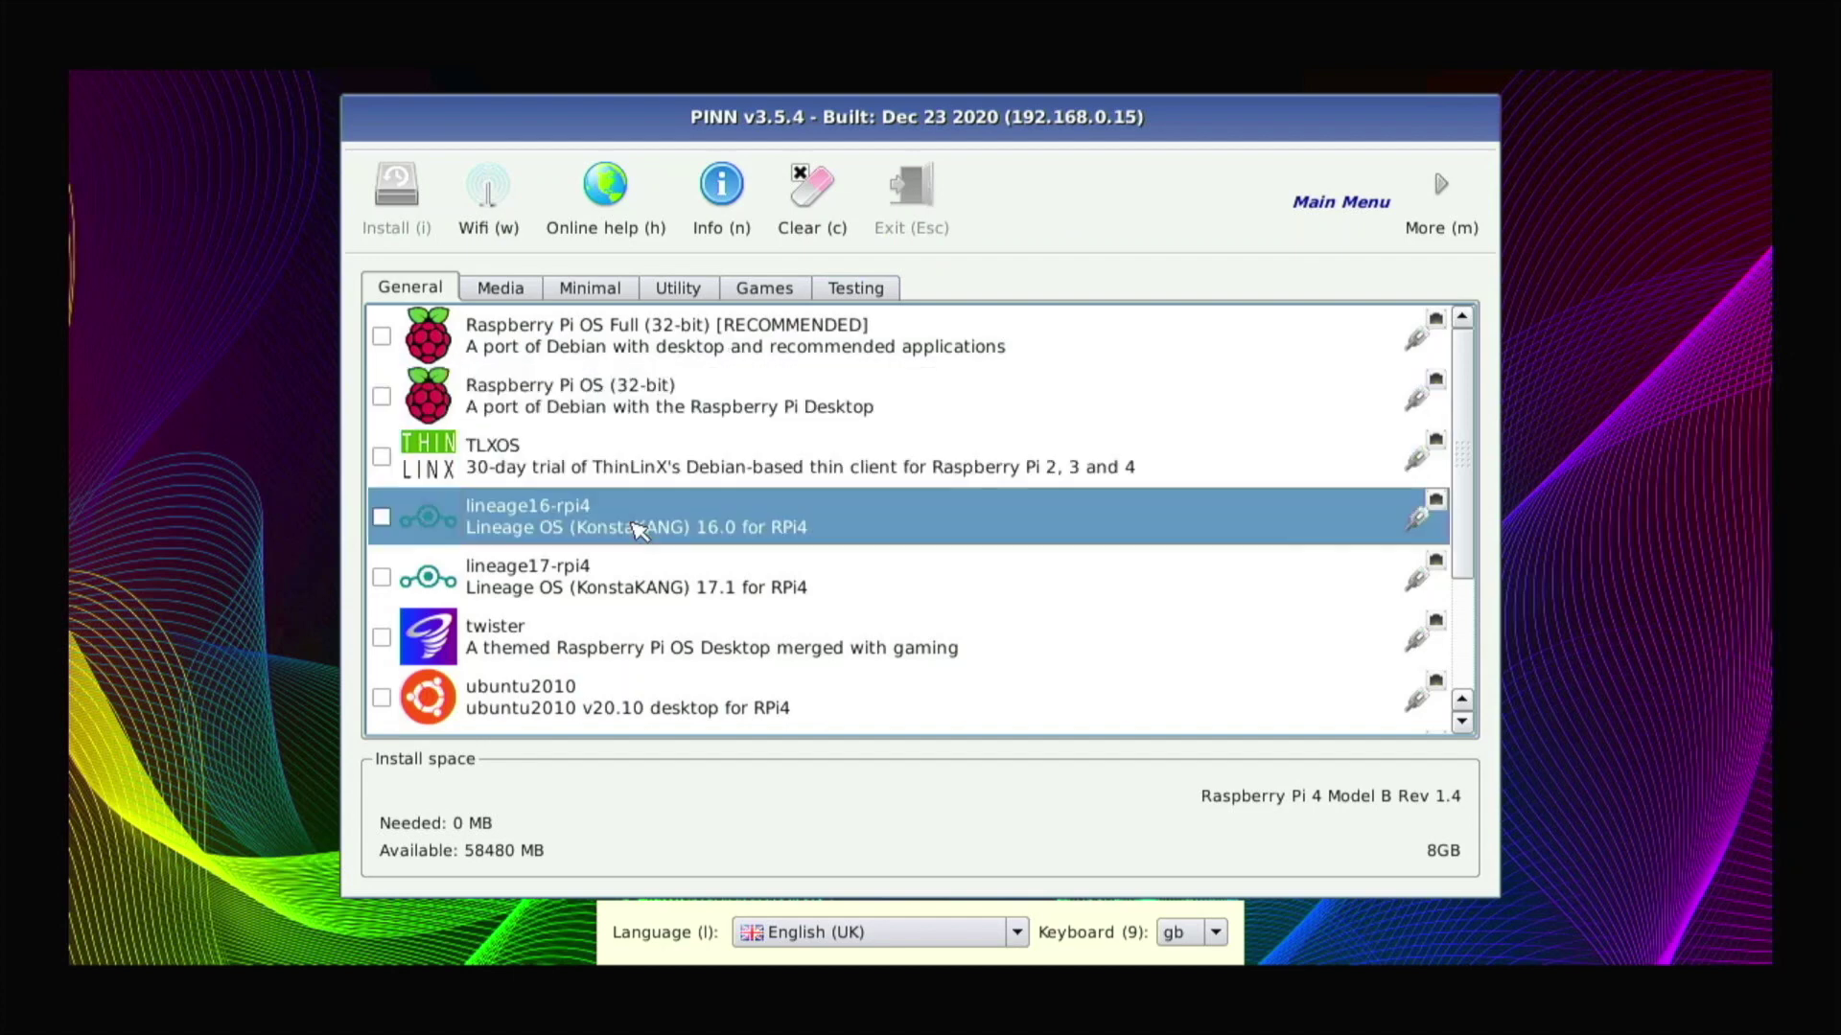
pyautogui.click(744, 566)
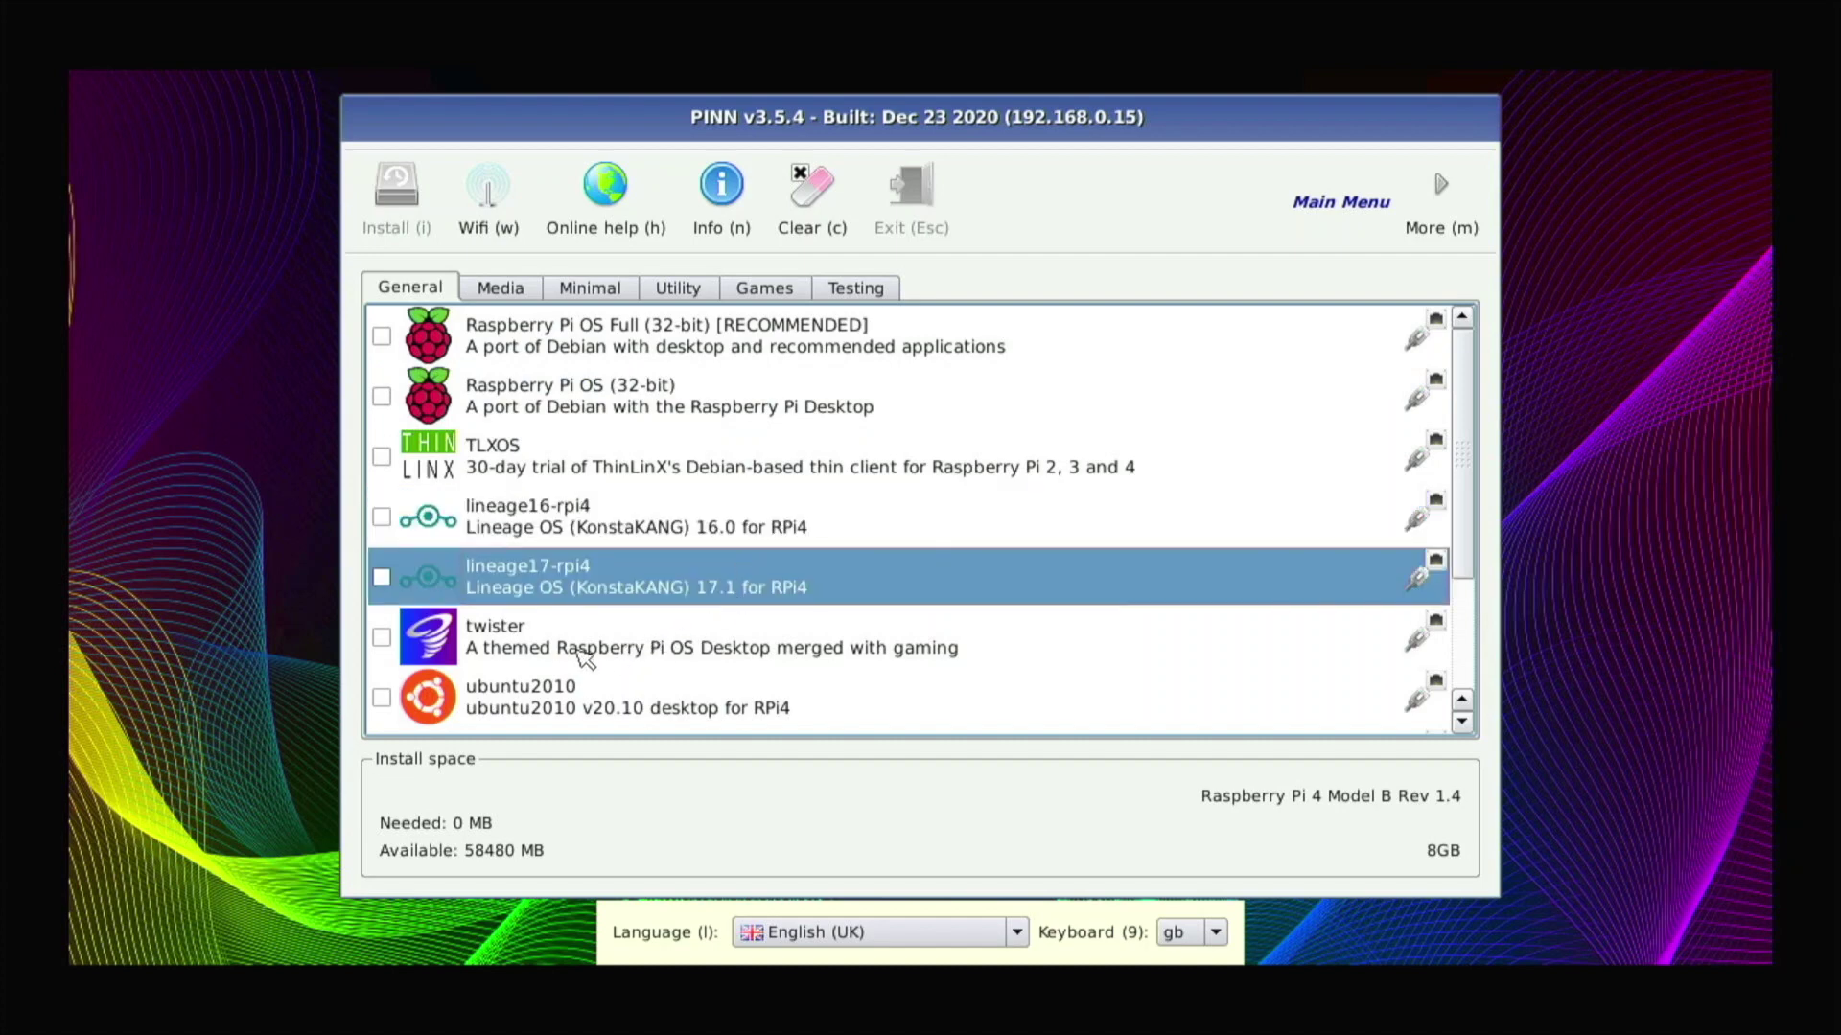
pyautogui.click(661, 651)
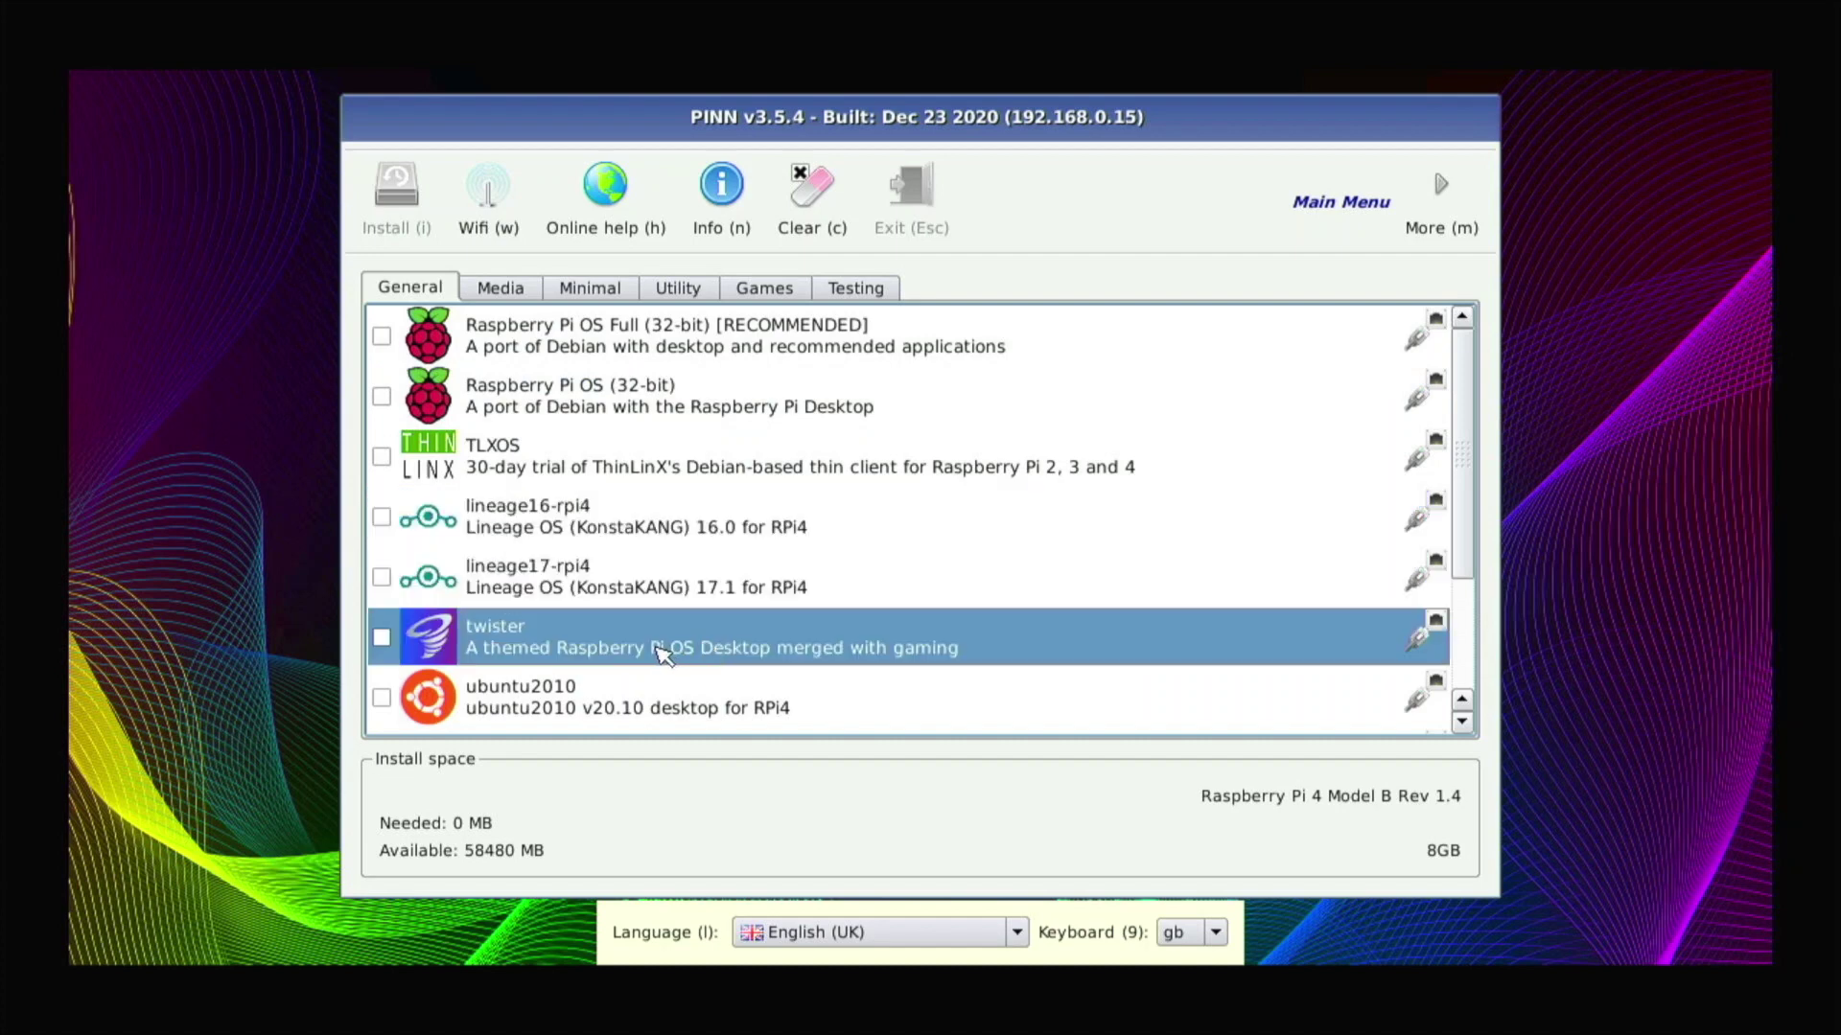
pyautogui.scroll(-1, 641, 632)
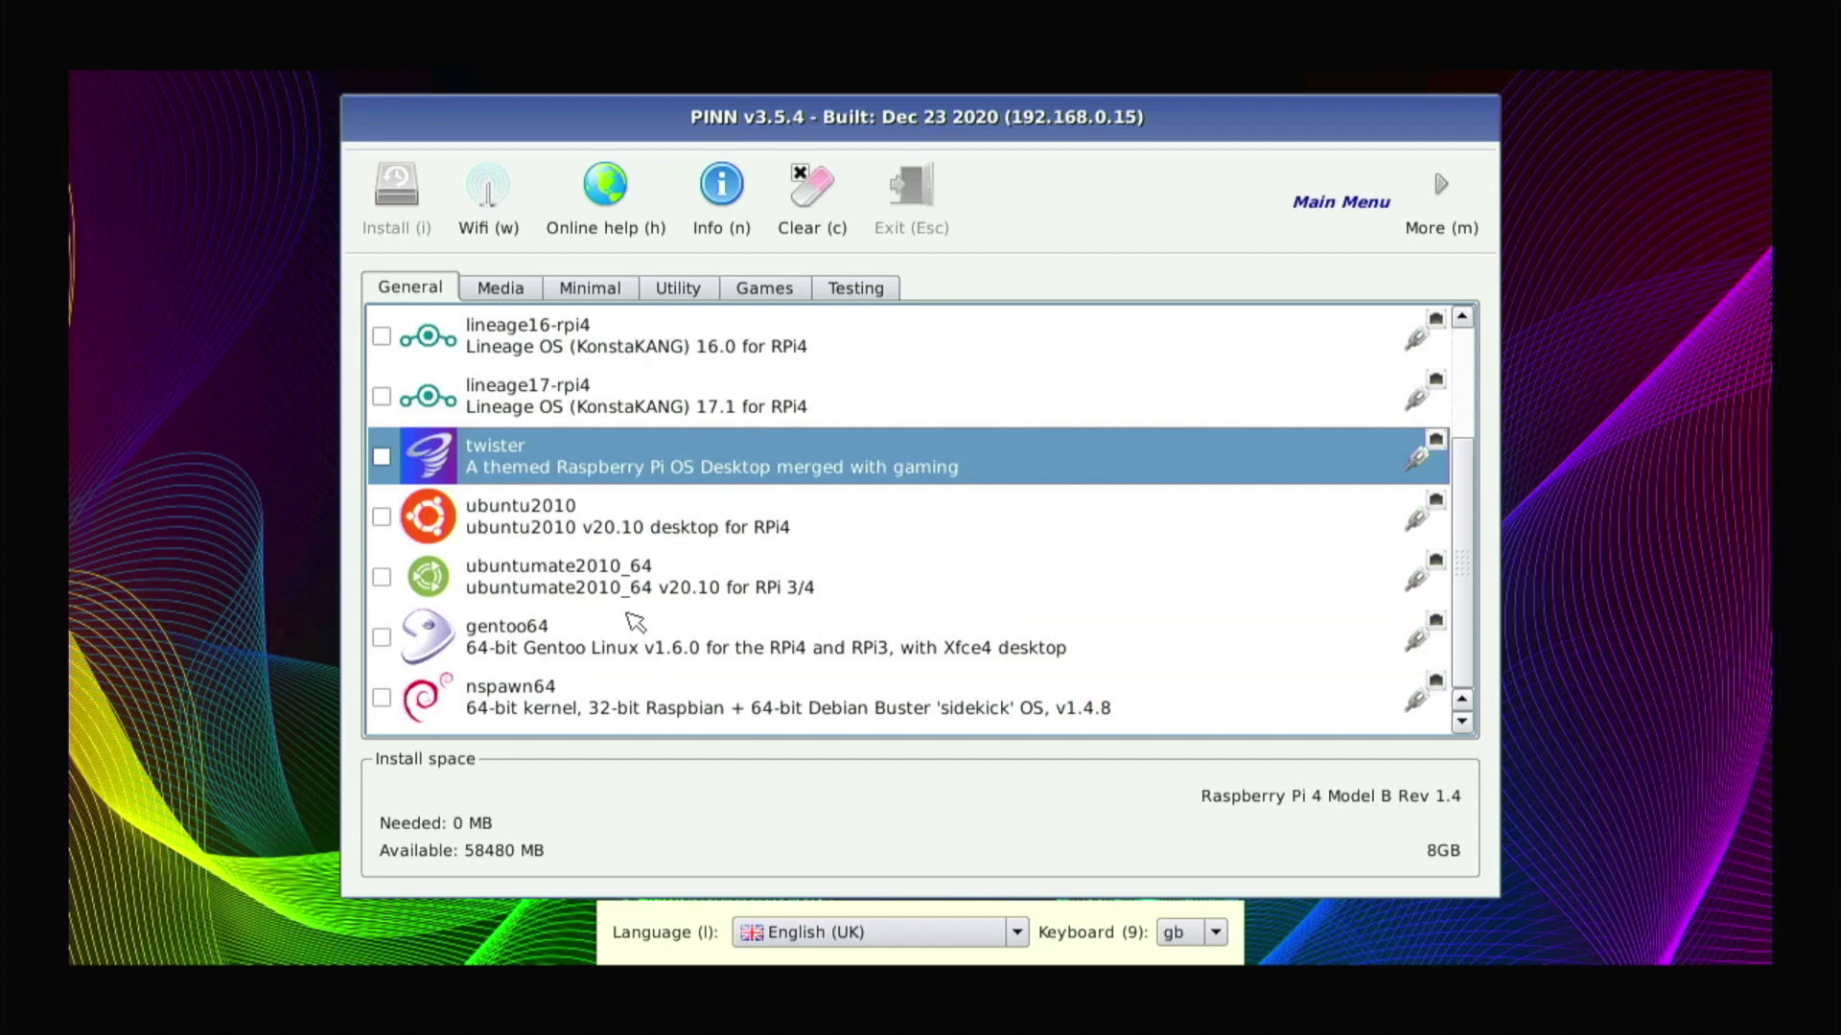
pyautogui.click(676, 530)
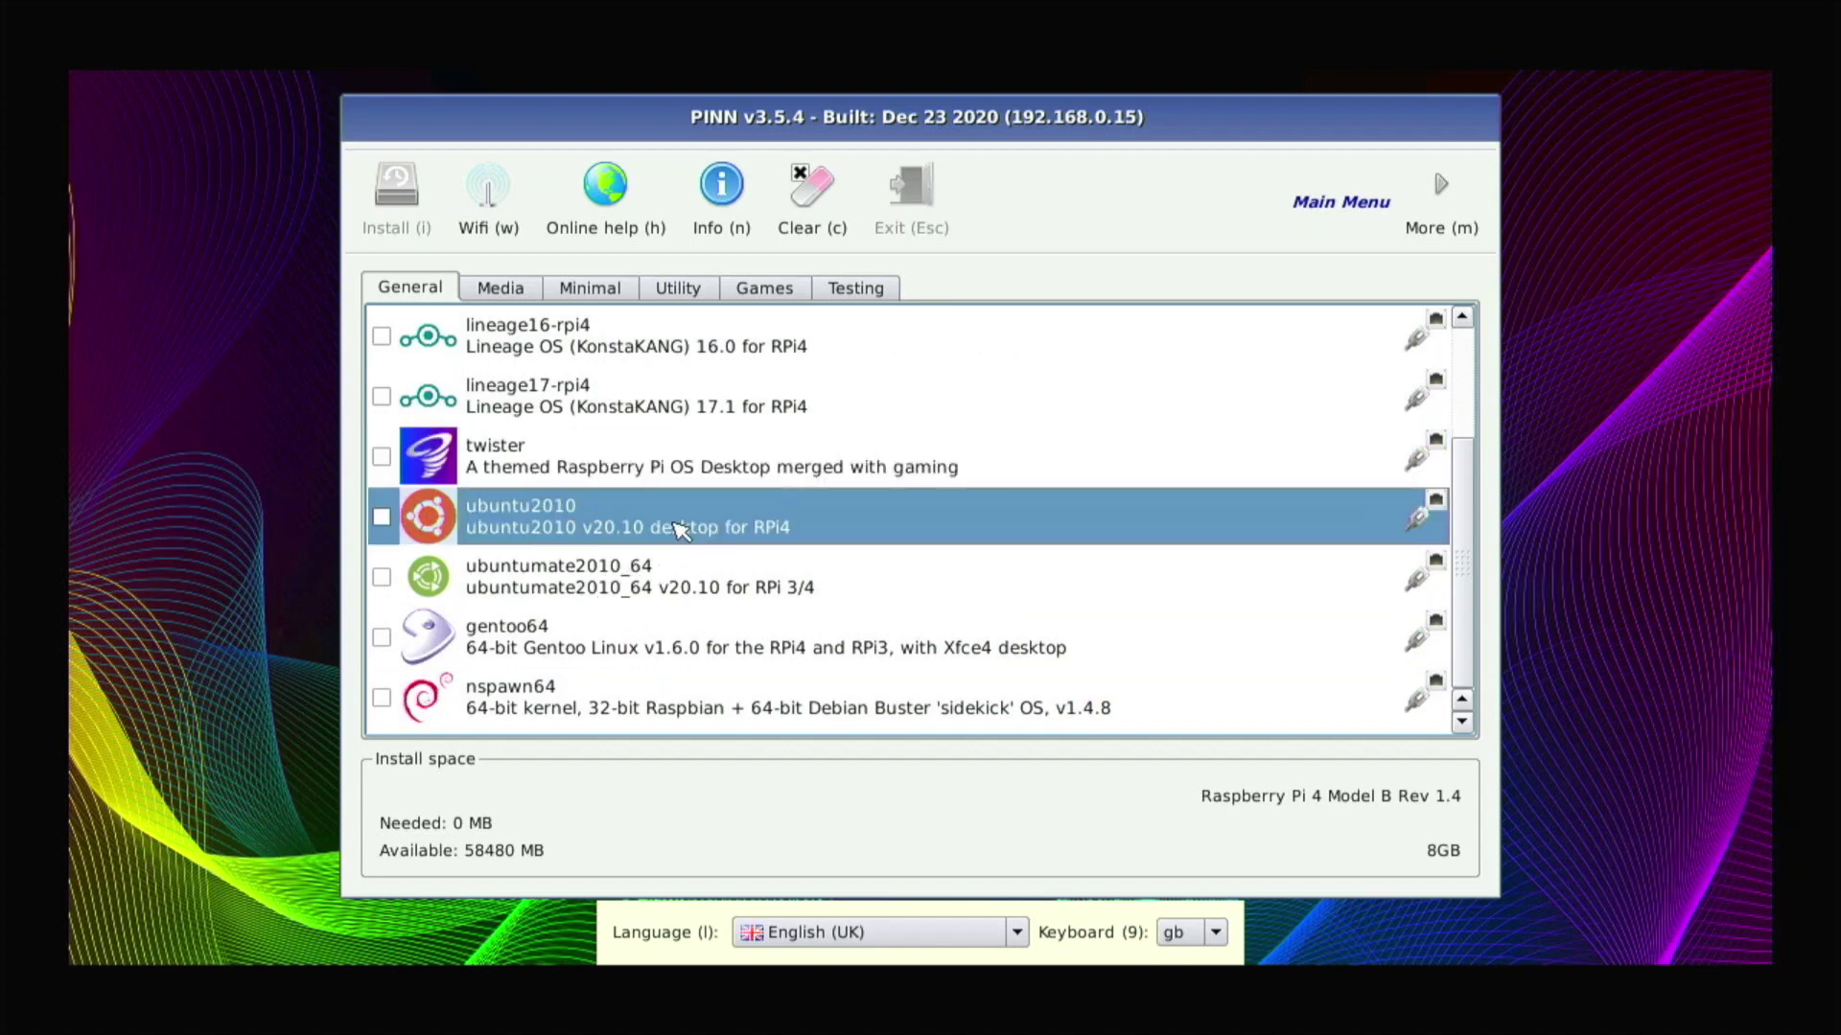
pyautogui.click(547, 592)
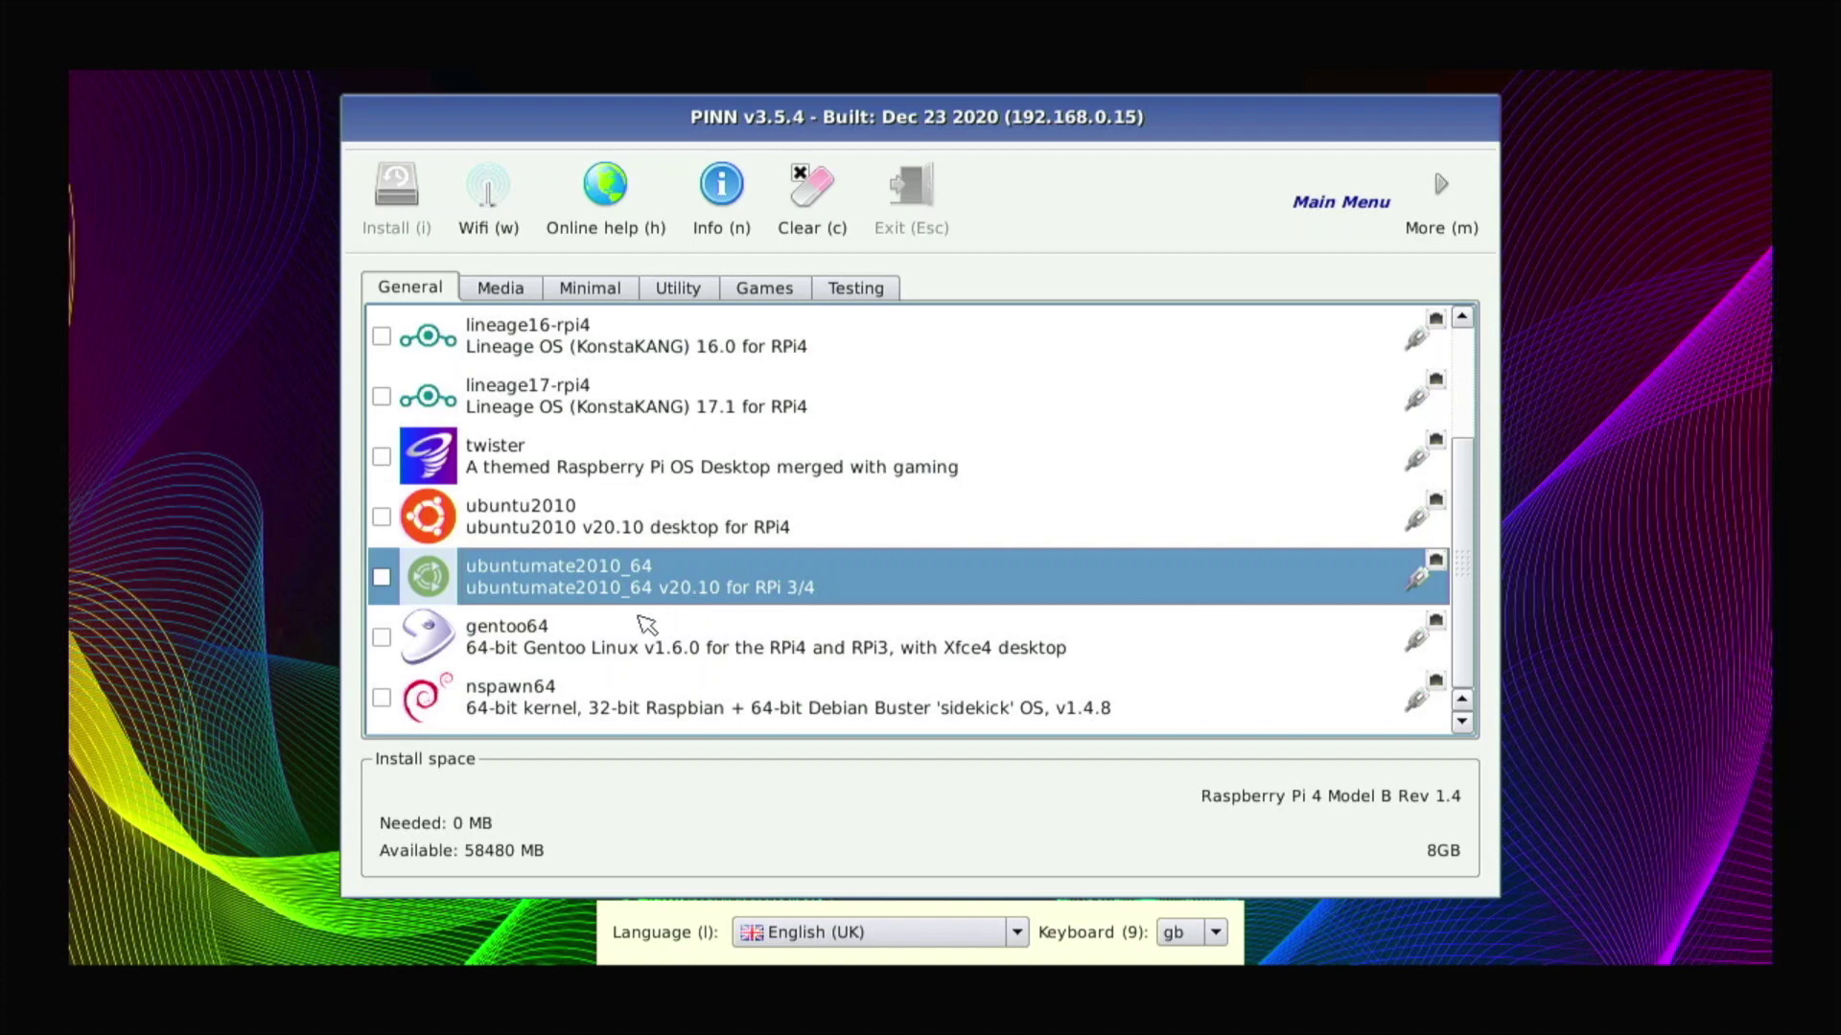
pyautogui.click(585, 642)
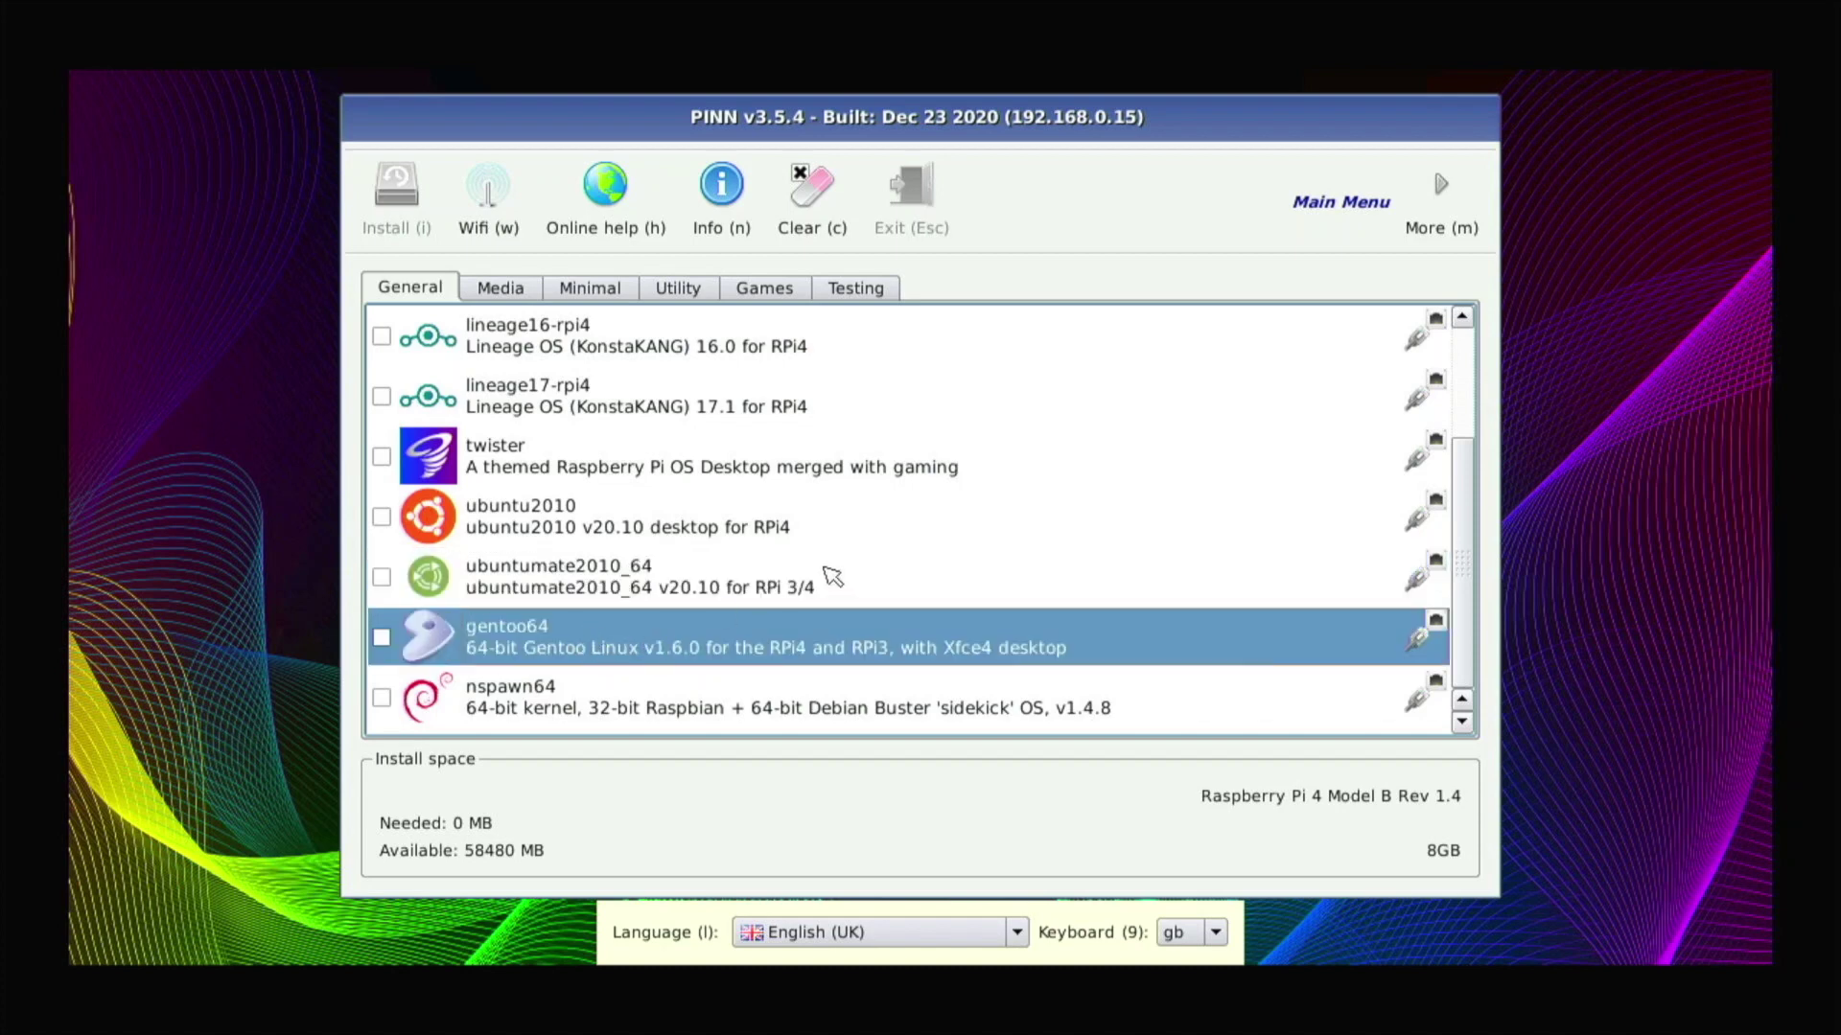
pyautogui.scroll(1, 836, 666)
pyautogui.scroll(-1, 836, 666)
pyautogui.click(532, 709)
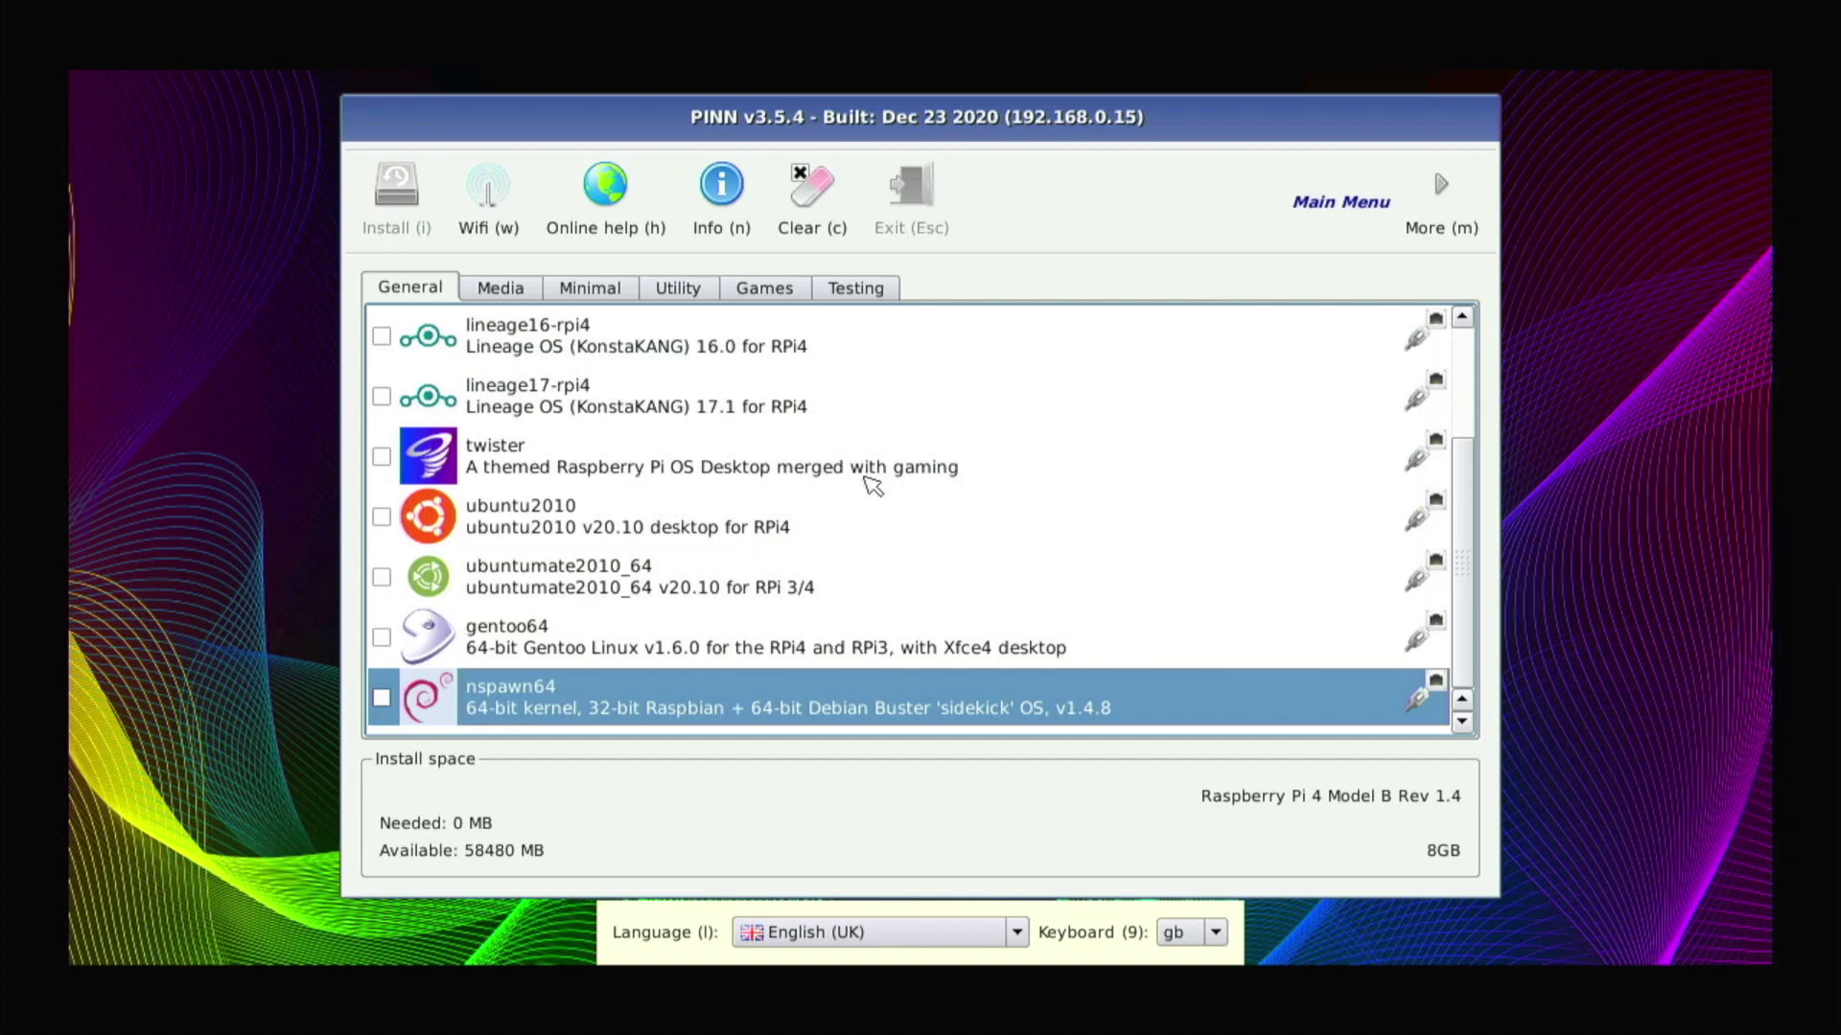
pyautogui.scroll(1, 877, 500)
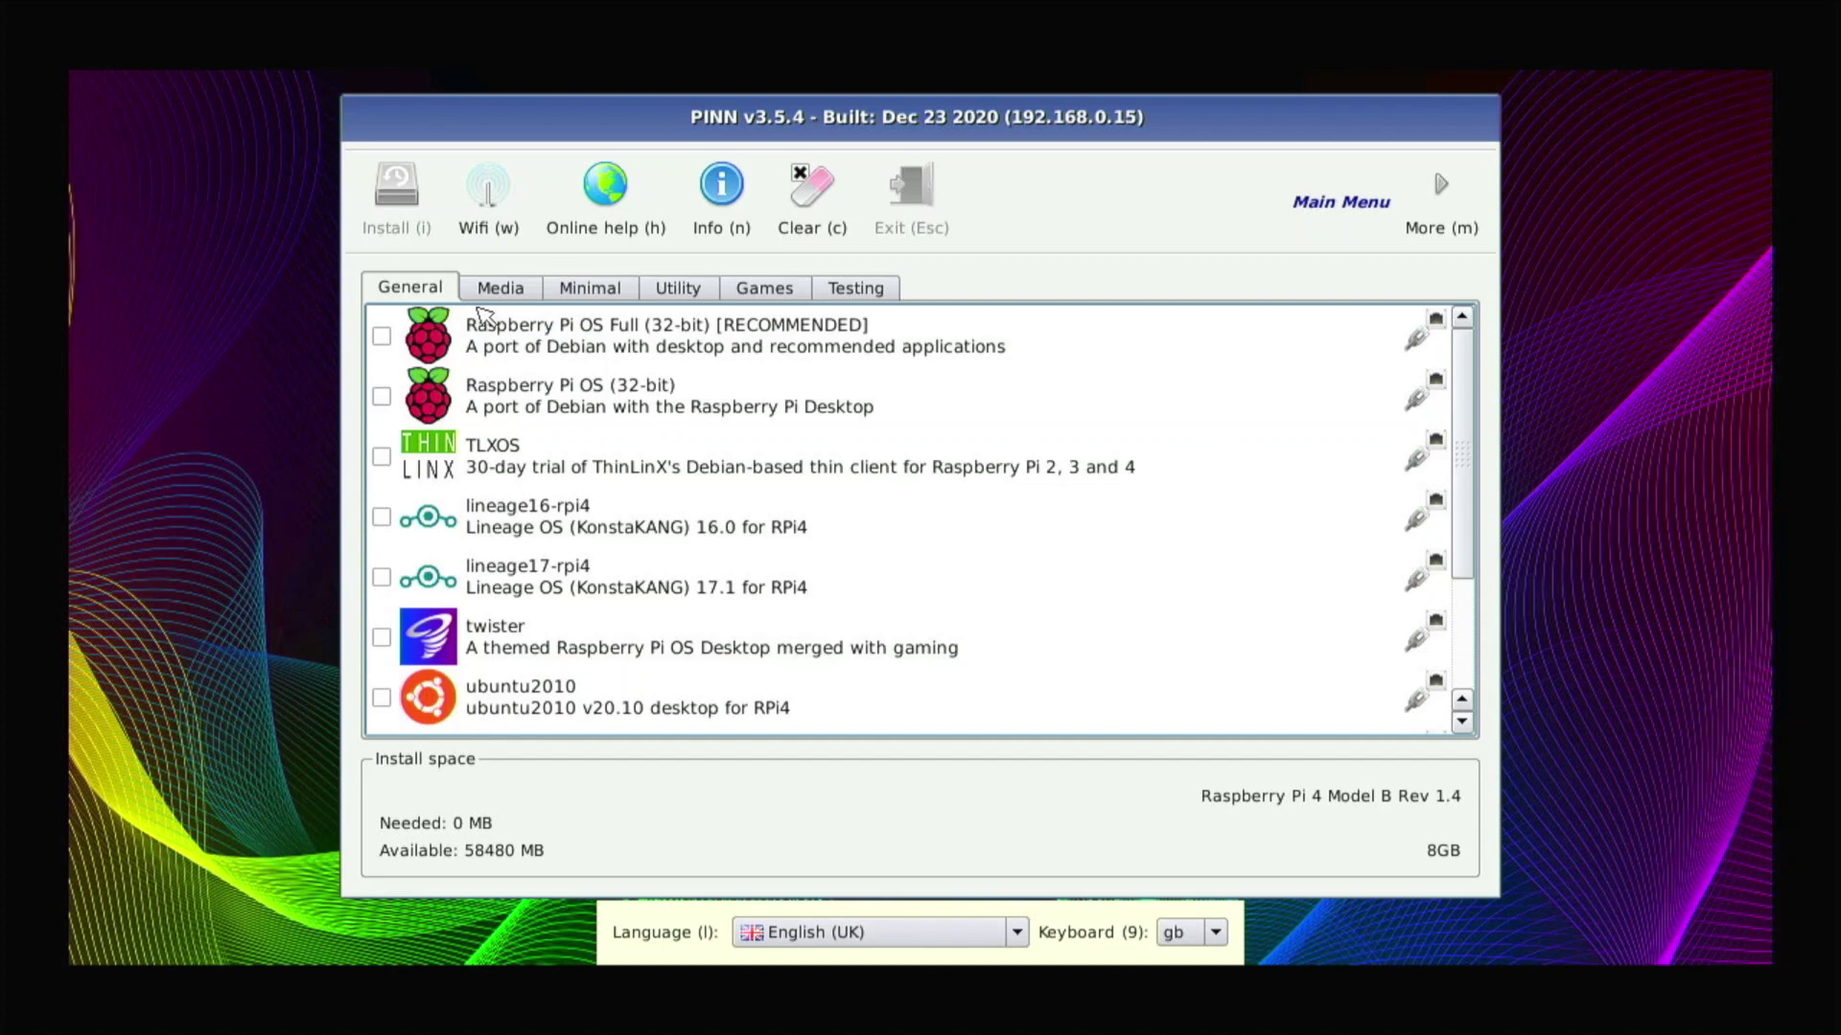
# Step: Examine the operating systems offered in the Media and Minimal categories, from LibreELEC_RPi4 through gentoo64lite
pyautogui.click(501, 290)
pyautogui.click(552, 339)
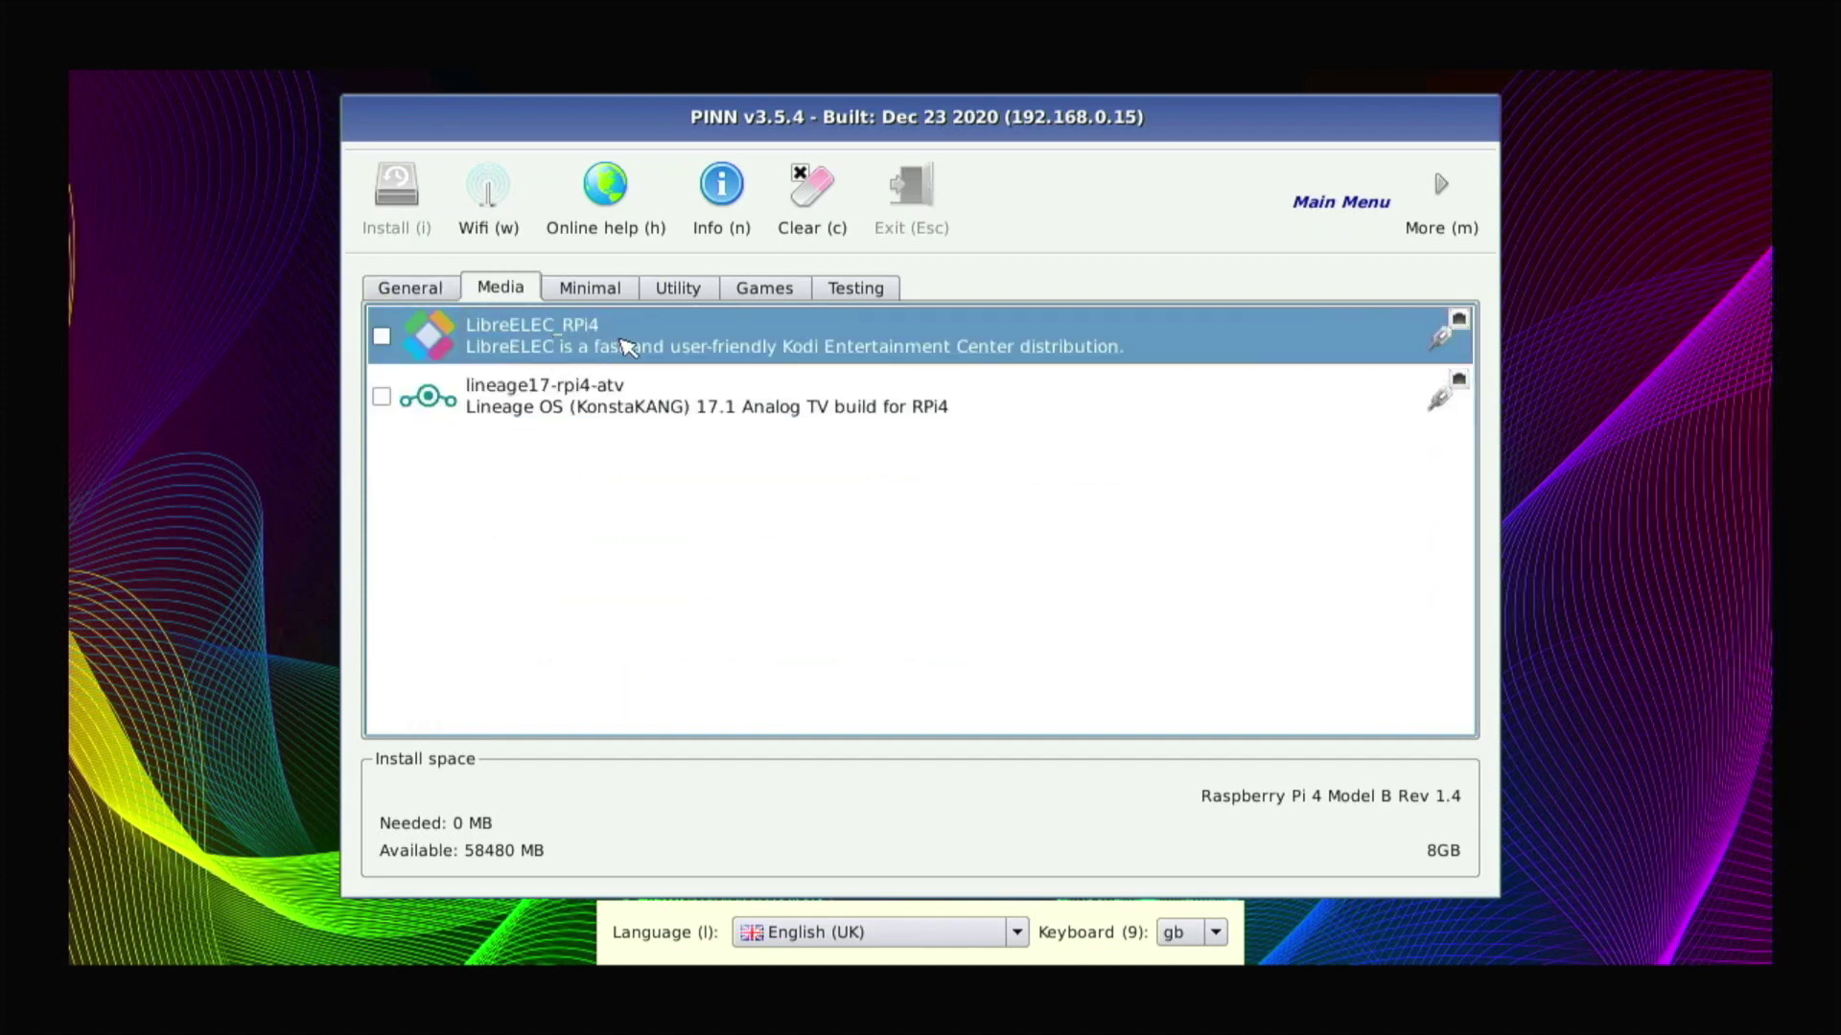
pyautogui.click(534, 399)
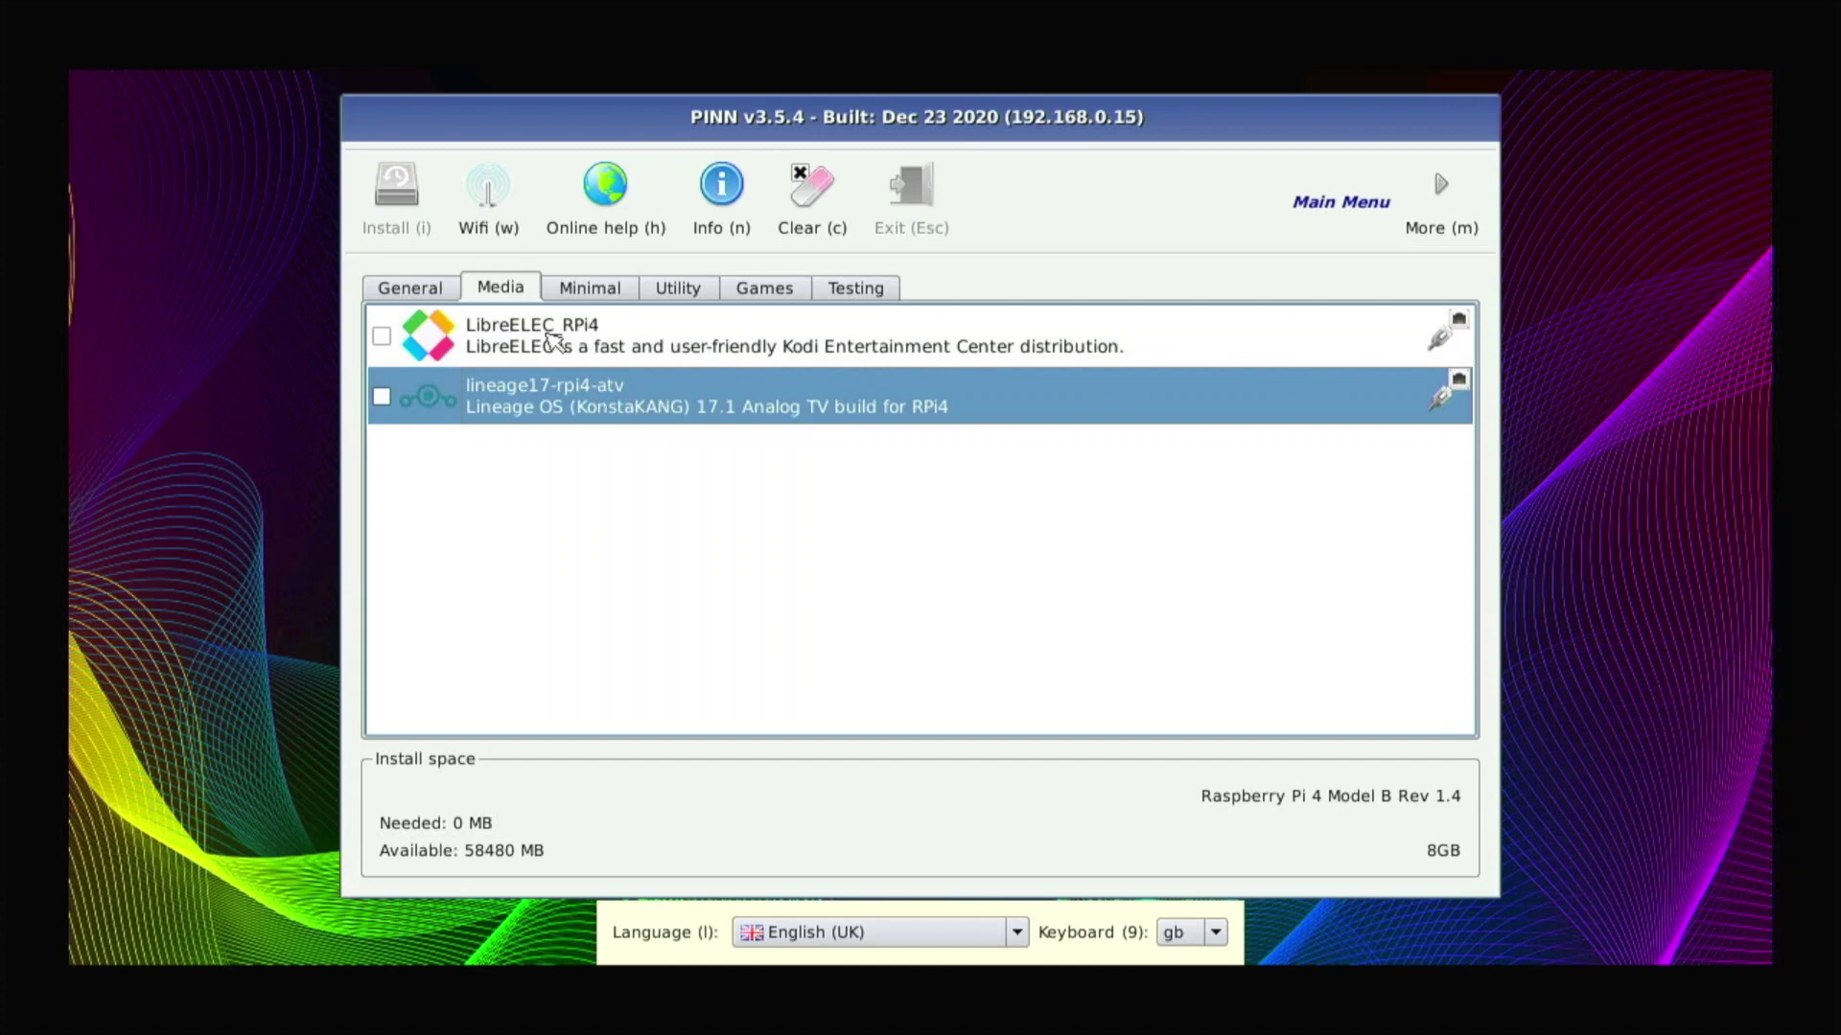
pyautogui.click(632, 280)
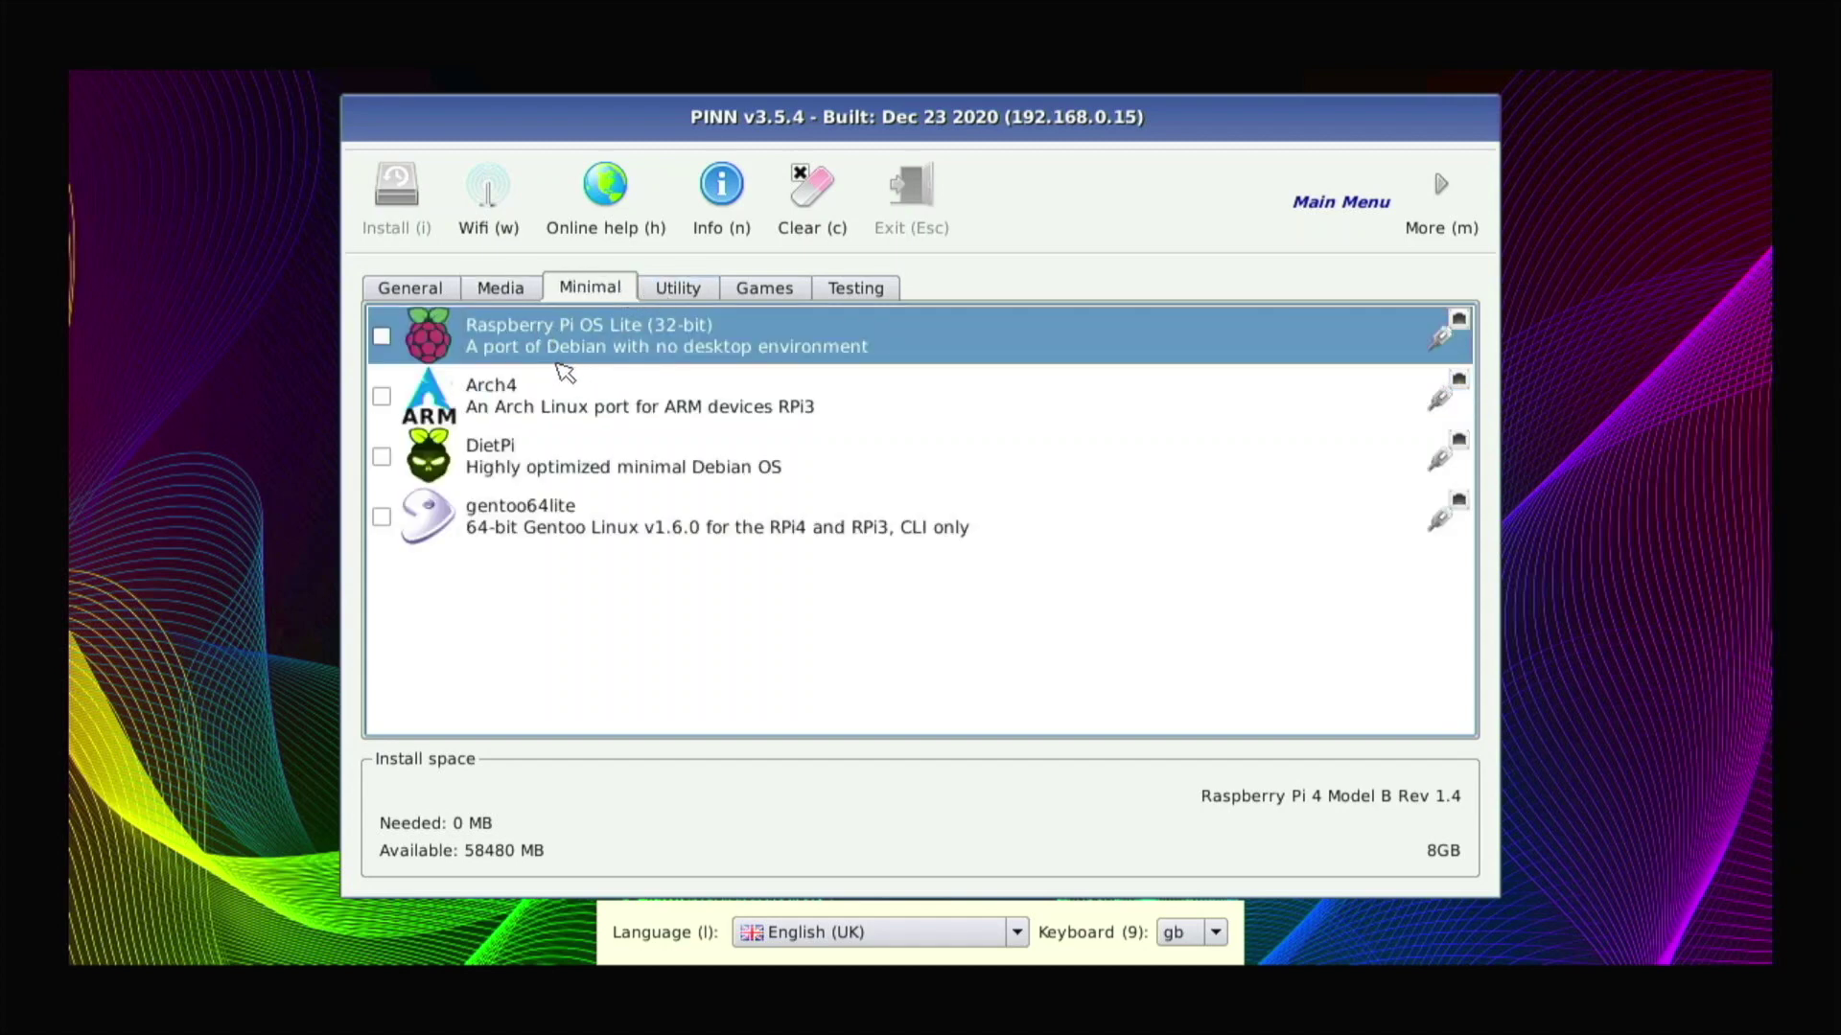
pyautogui.click(594, 382)
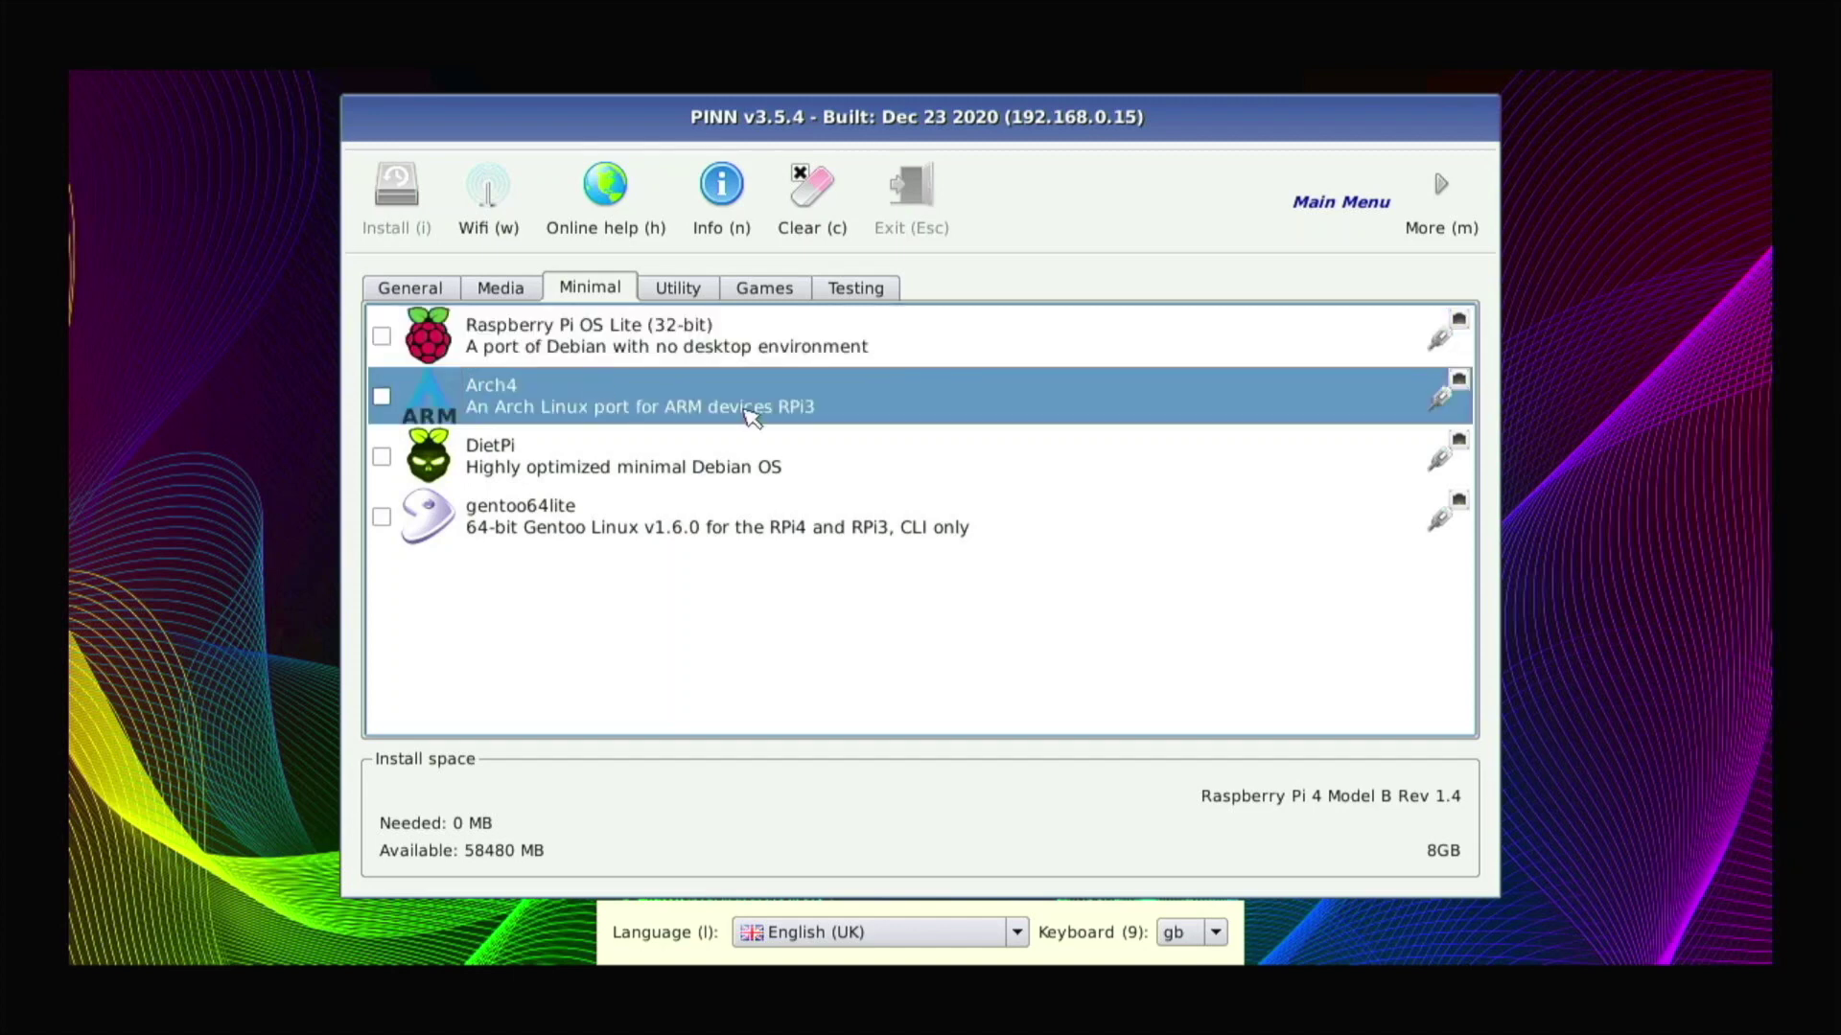
pyautogui.click(762, 458)
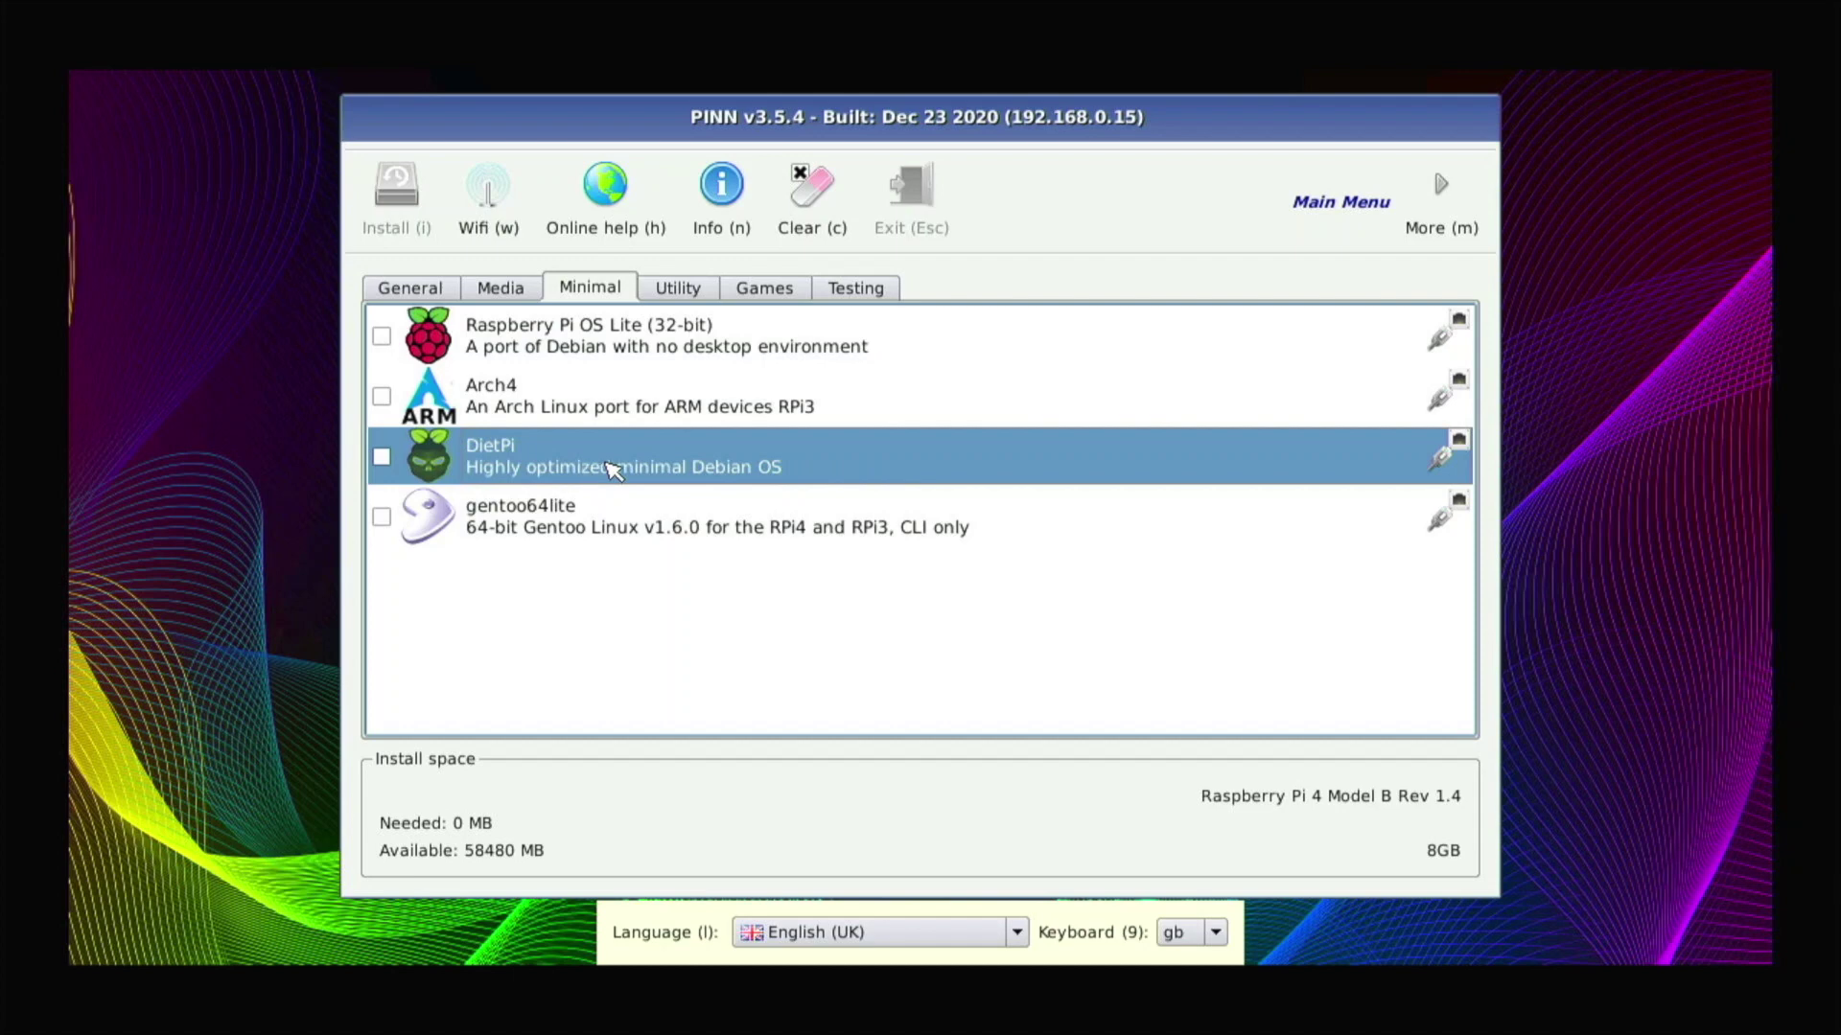
pyautogui.click(575, 521)
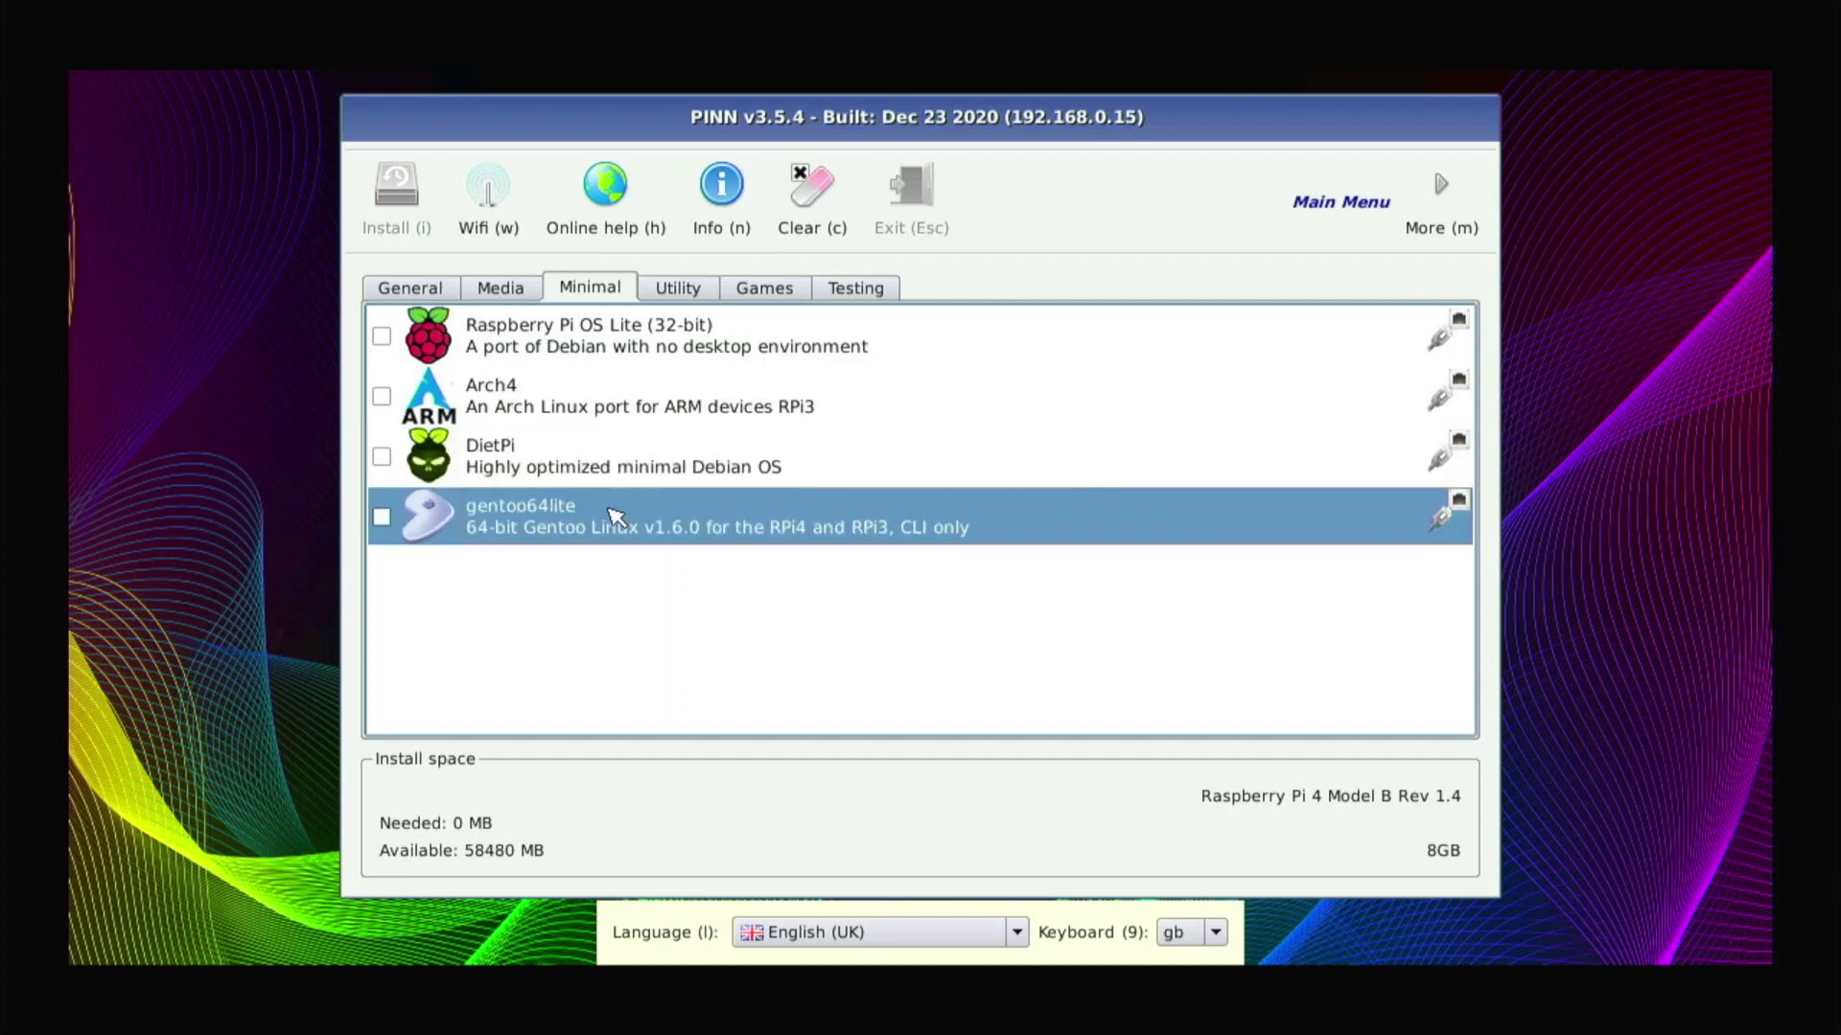
# Step: Examine the entries offered in the Utility, Games and Testing categories, including the ProjectSpace partitions, the retro-gaming systems, Raspex4 and raspios64
pyautogui.click(665, 291)
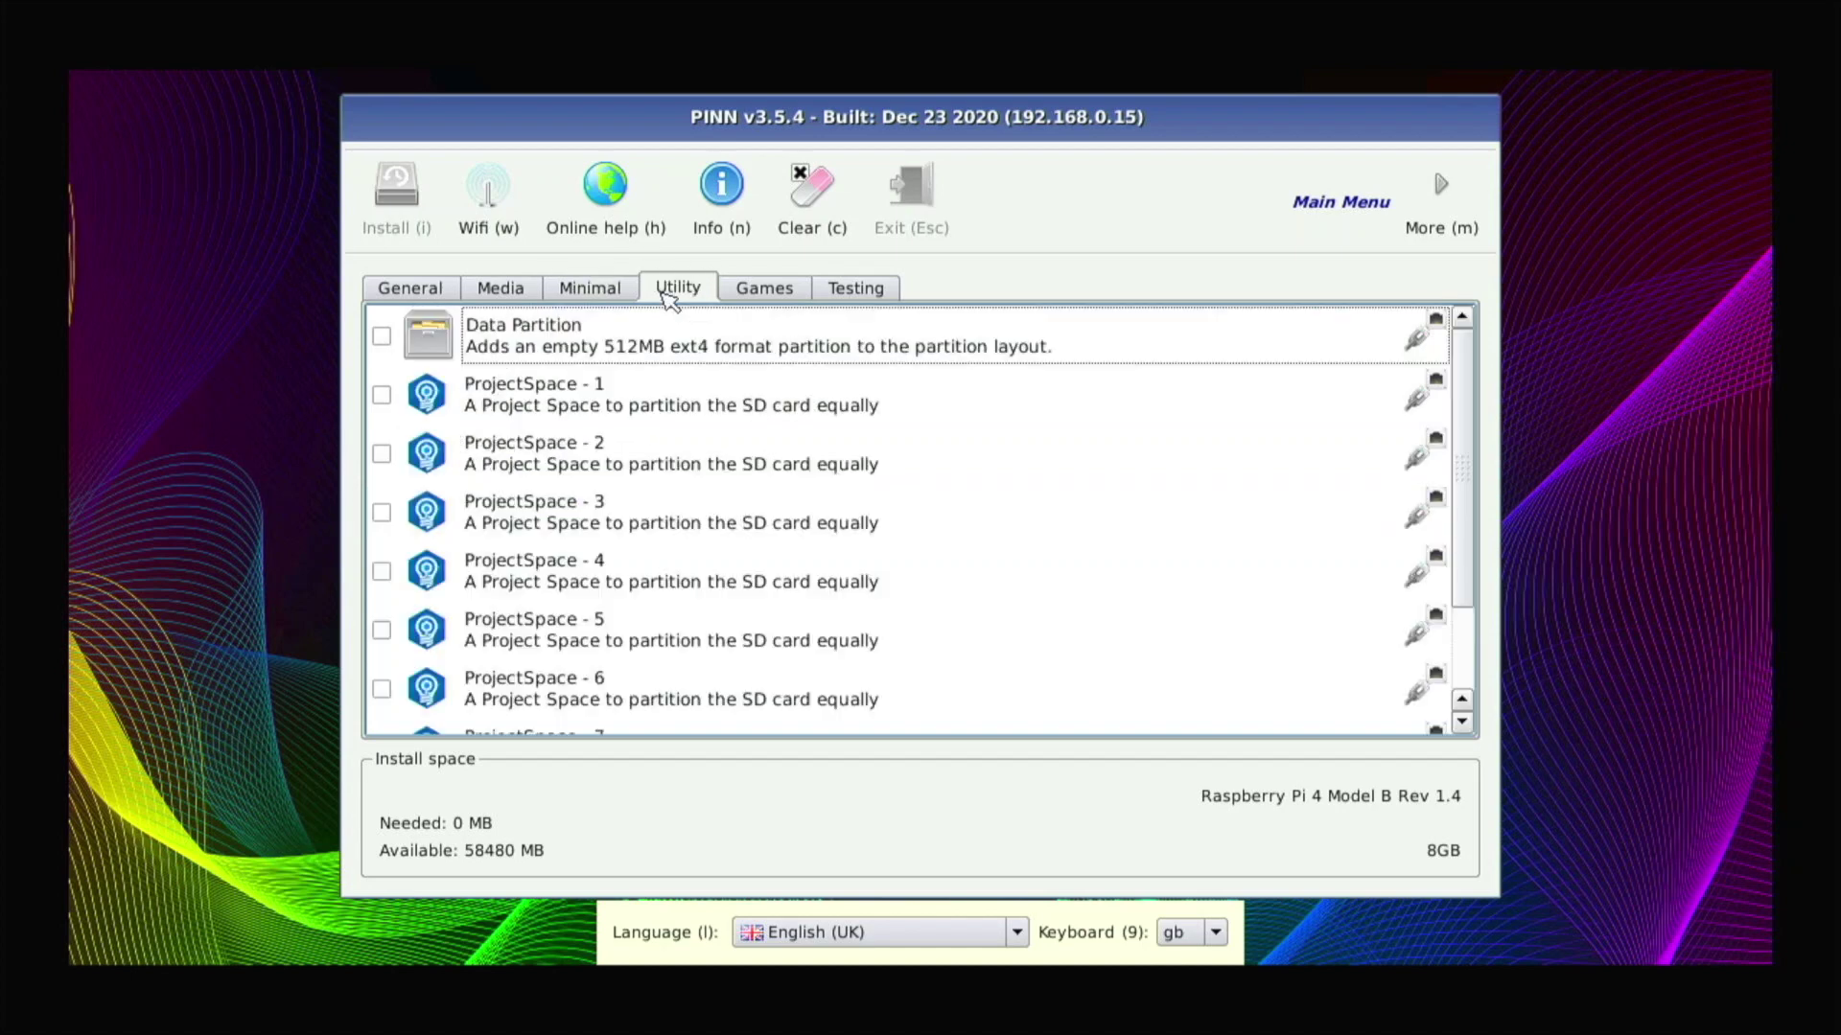
pyautogui.scroll(-1, 767, 682)
pyautogui.scroll(1, 747, 680)
pyautogui.click(759, 289)
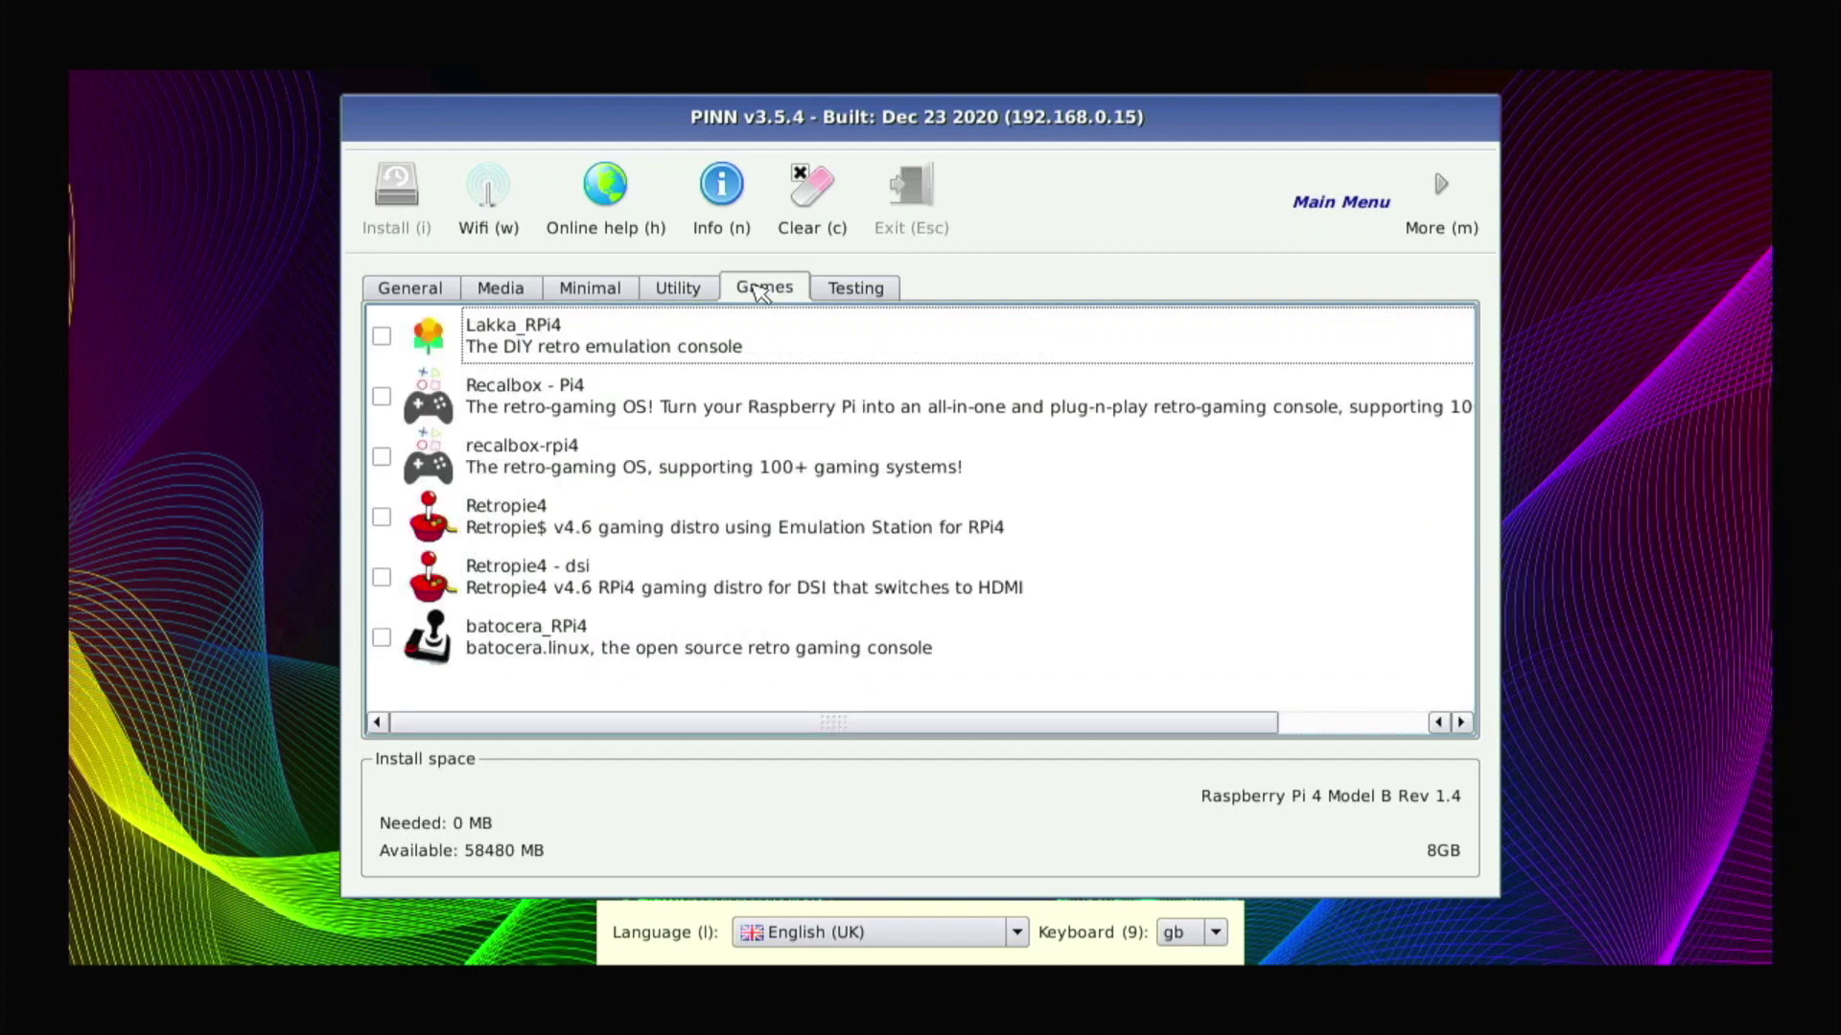
pyautogui.click(548, 347)
pyautogui.click(572, 395)
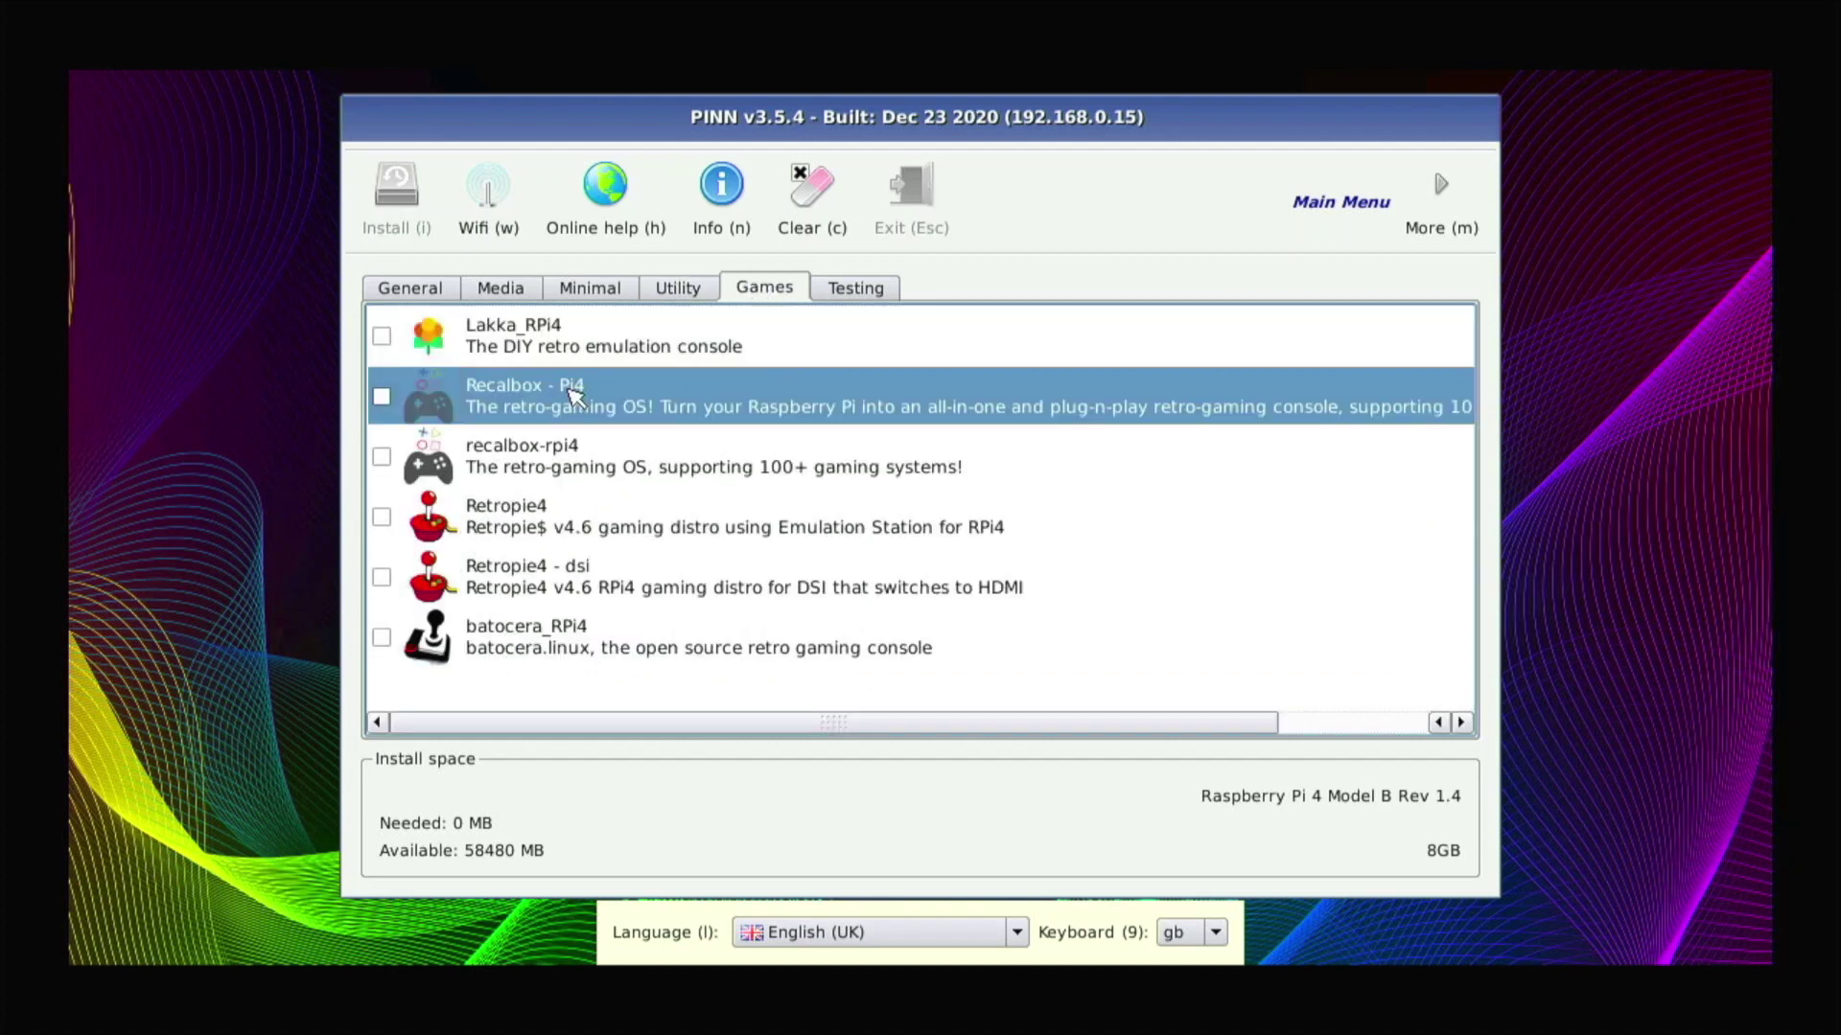
pyautogui.click(592, 527)
pyautogui.click(644, 621)
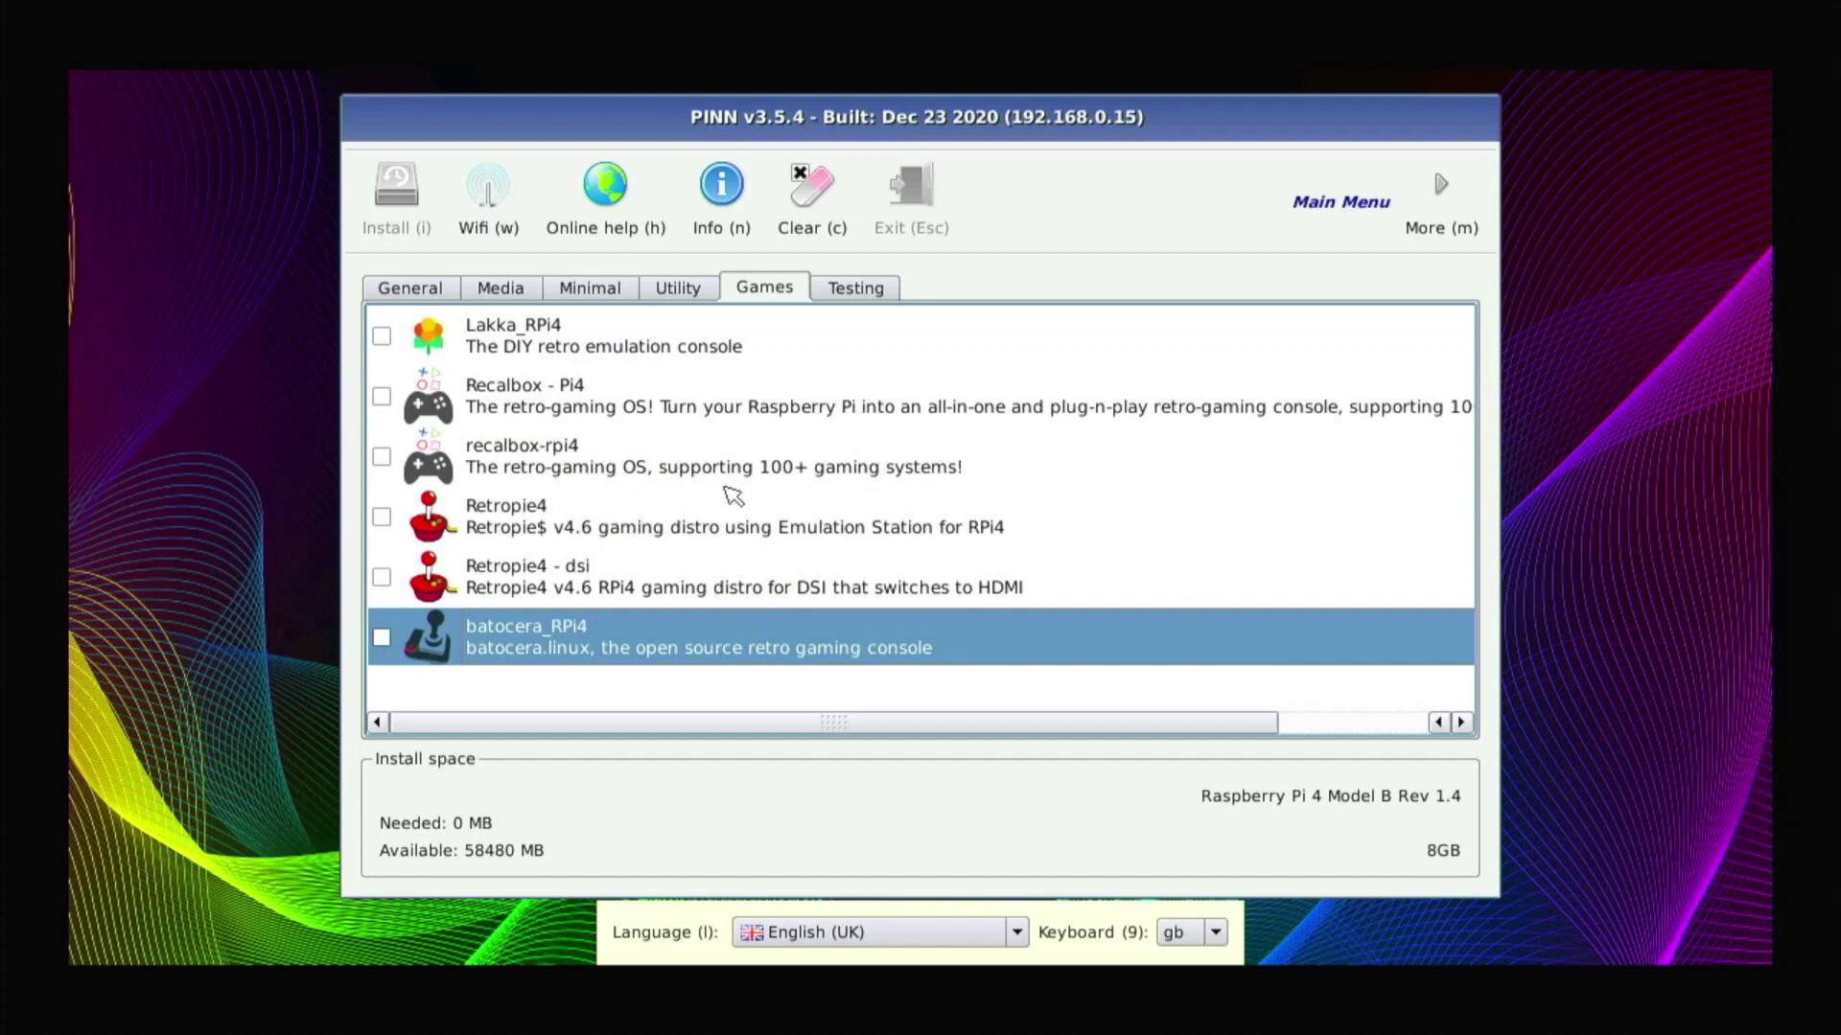
pyautogui.click(859, 289)
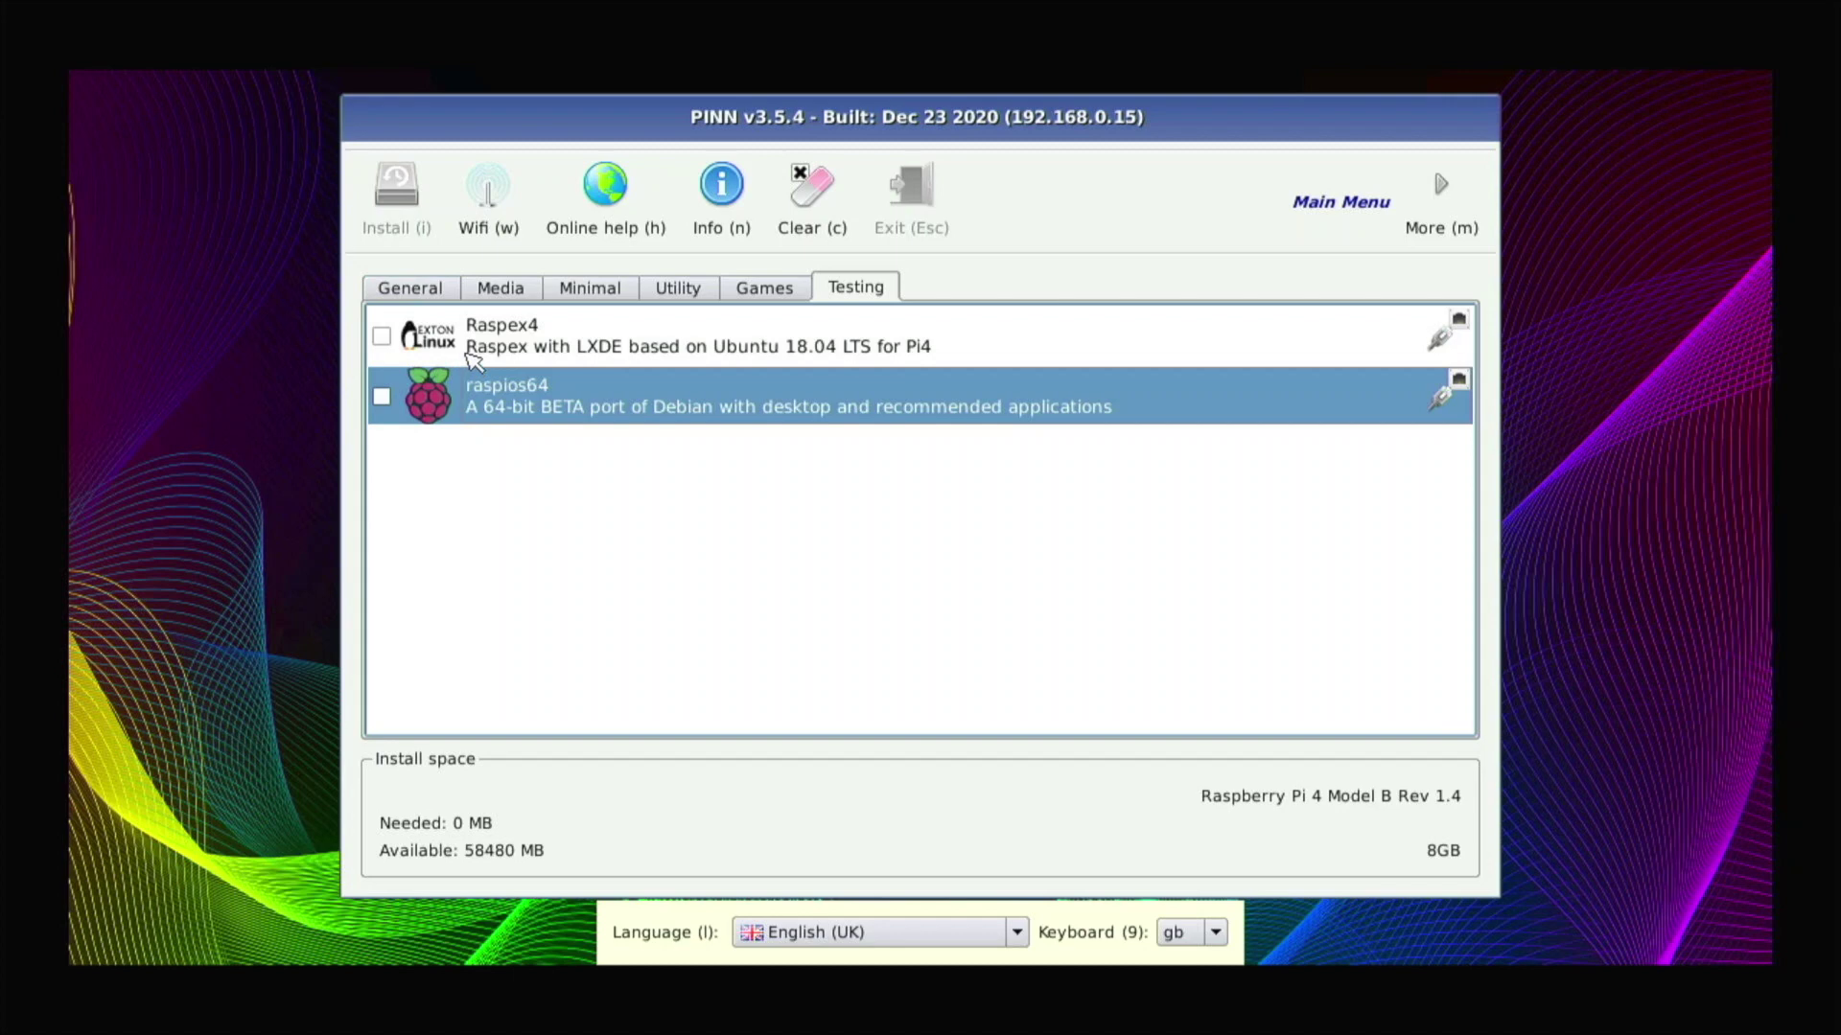
pyautogui.click(529, 337)
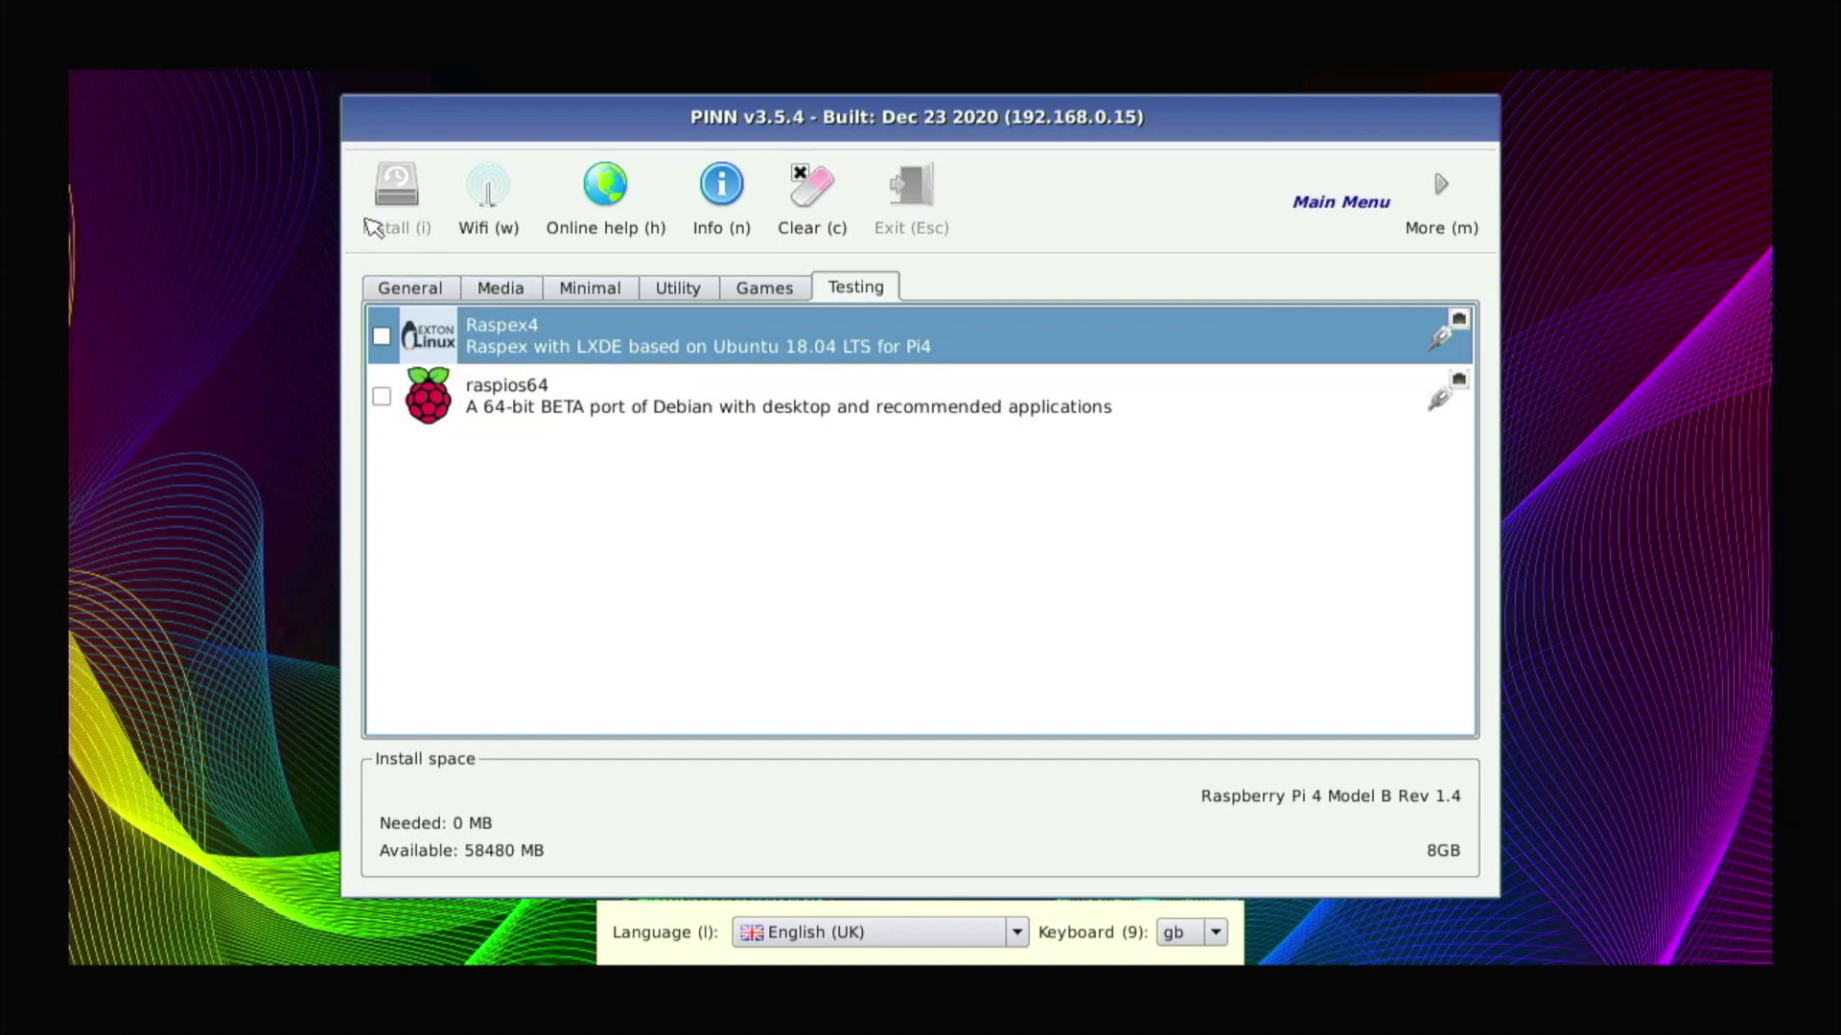
# Step: In the General category, select Raspberry Pi OS (32-bit), lineage17-rpi4, twister and ubuntumate2010_64 for installation
pyautogui.click(411, 289)
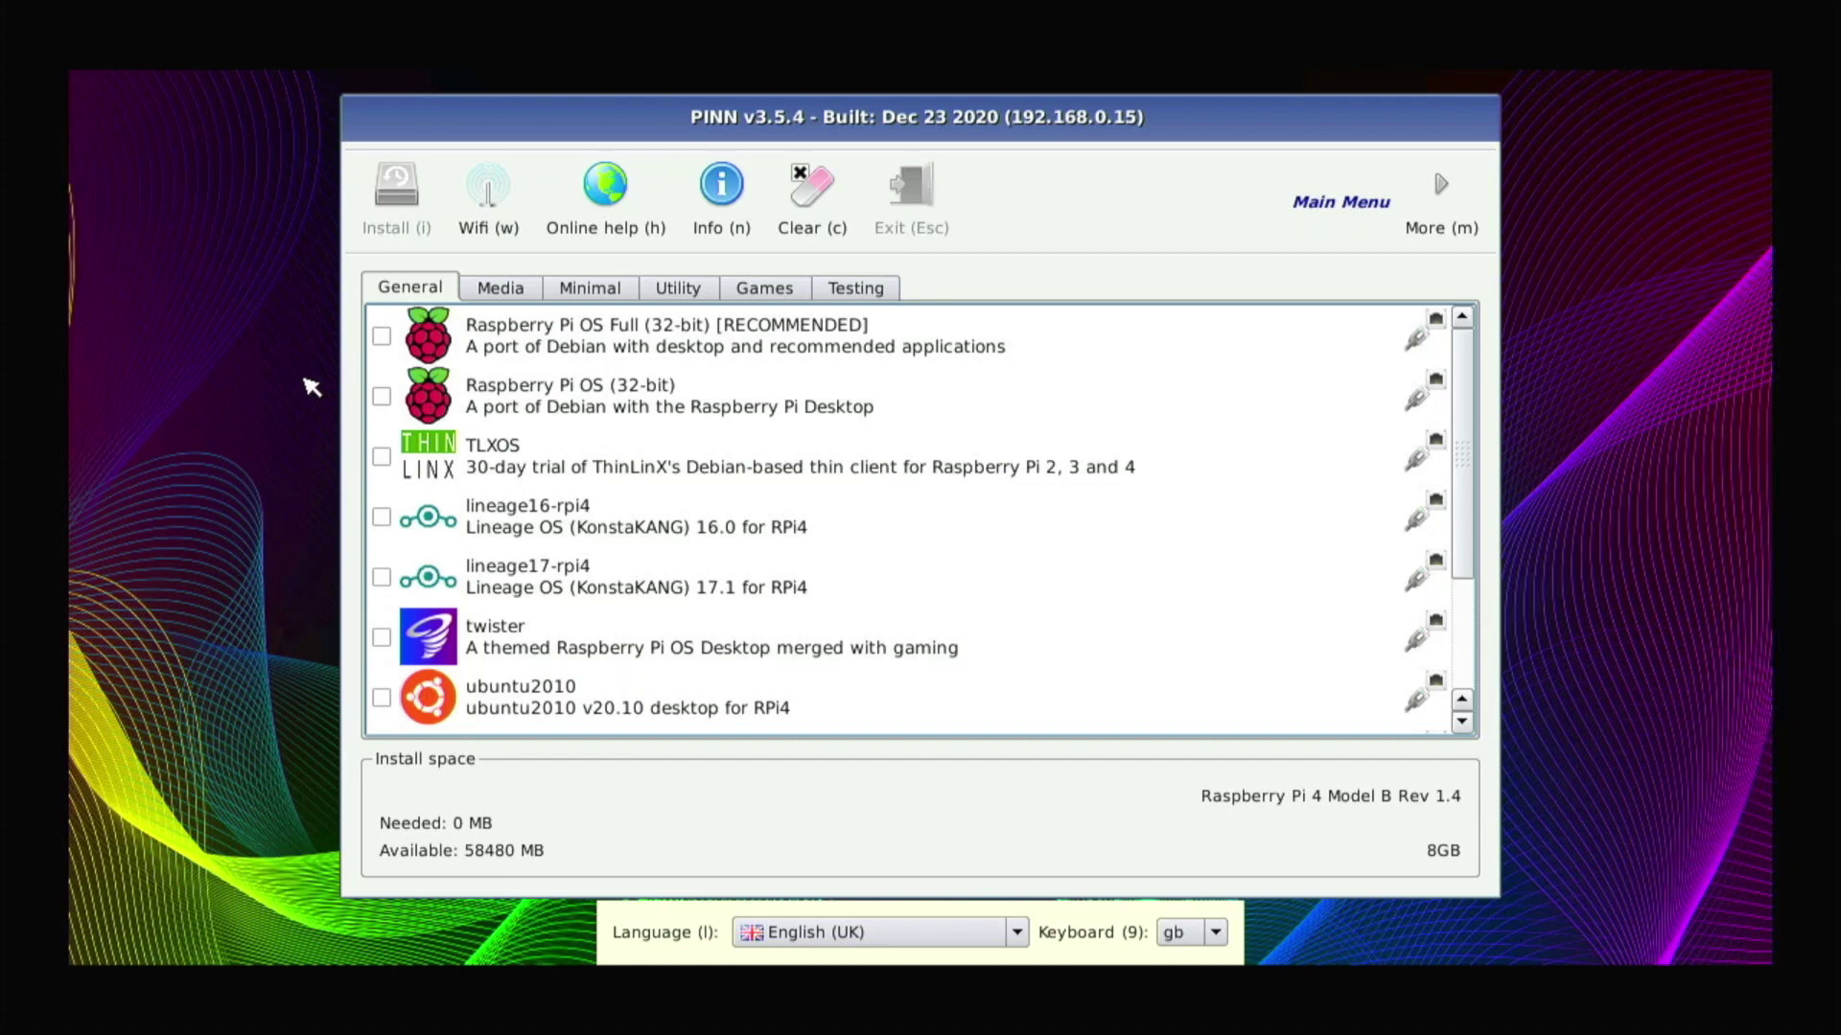
pyautogui.click(382, 397)
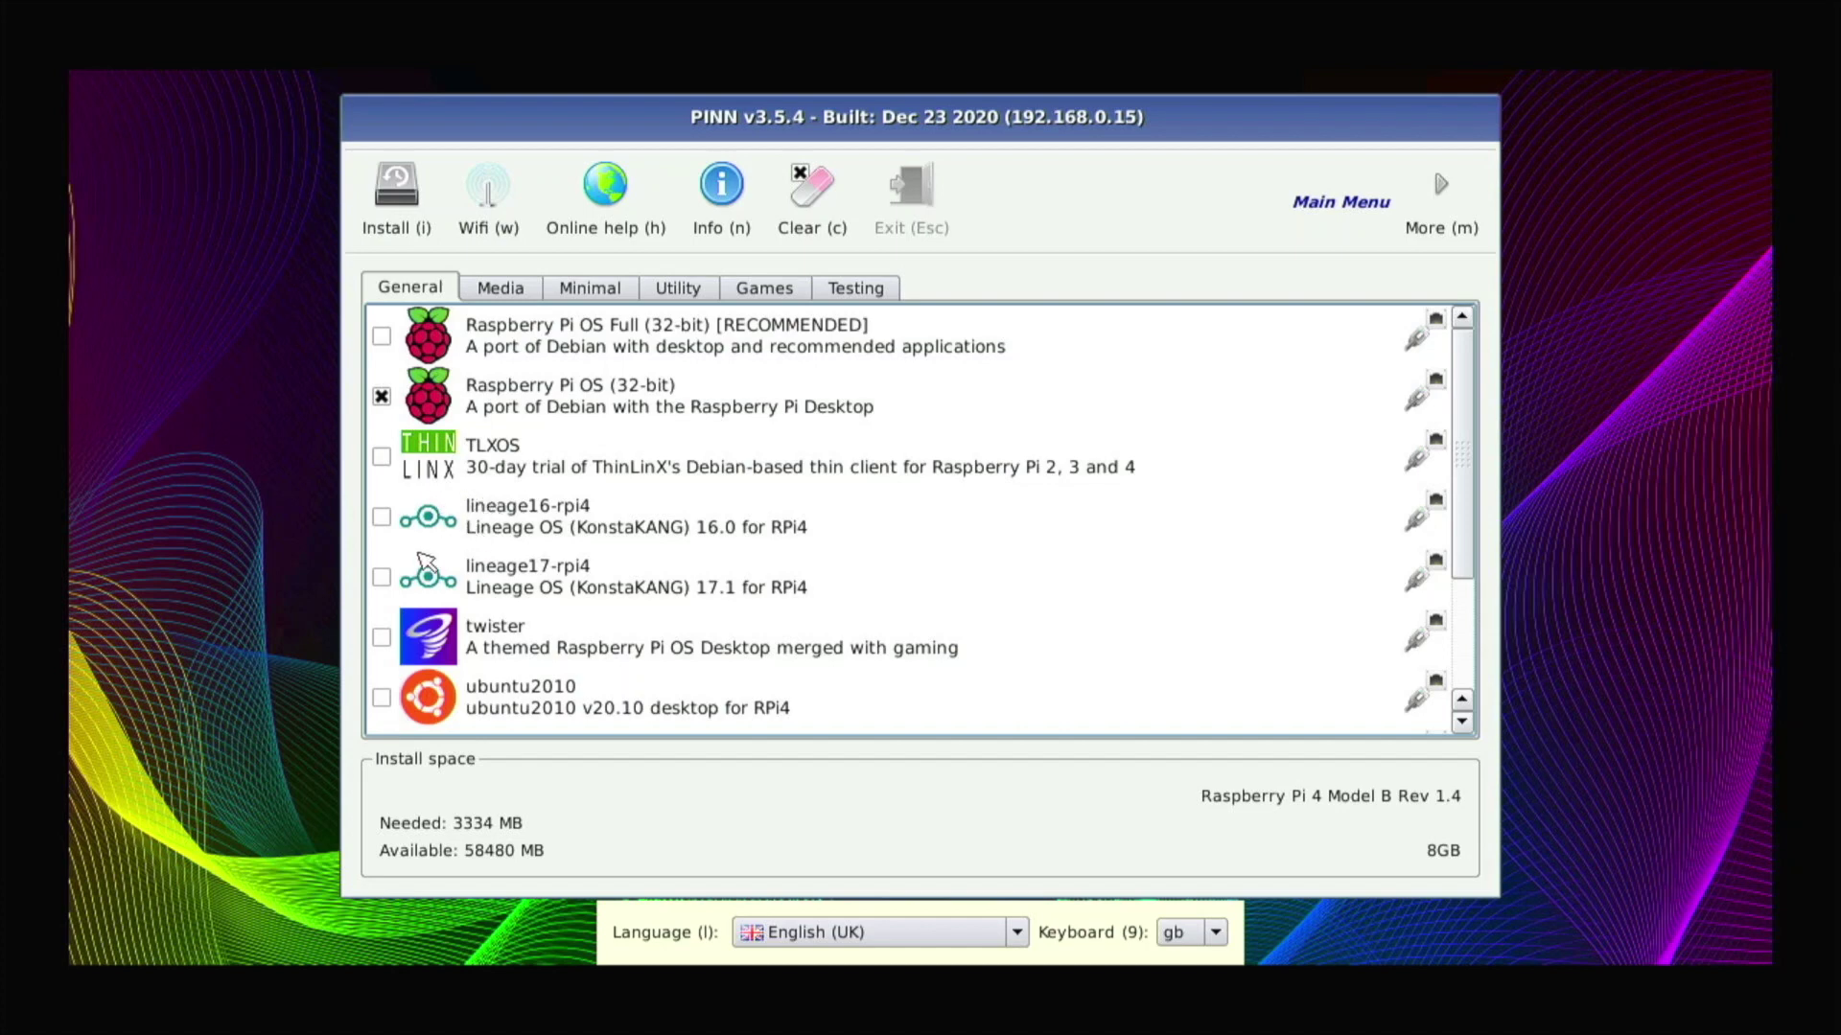
pyautogui.click(382, 577)
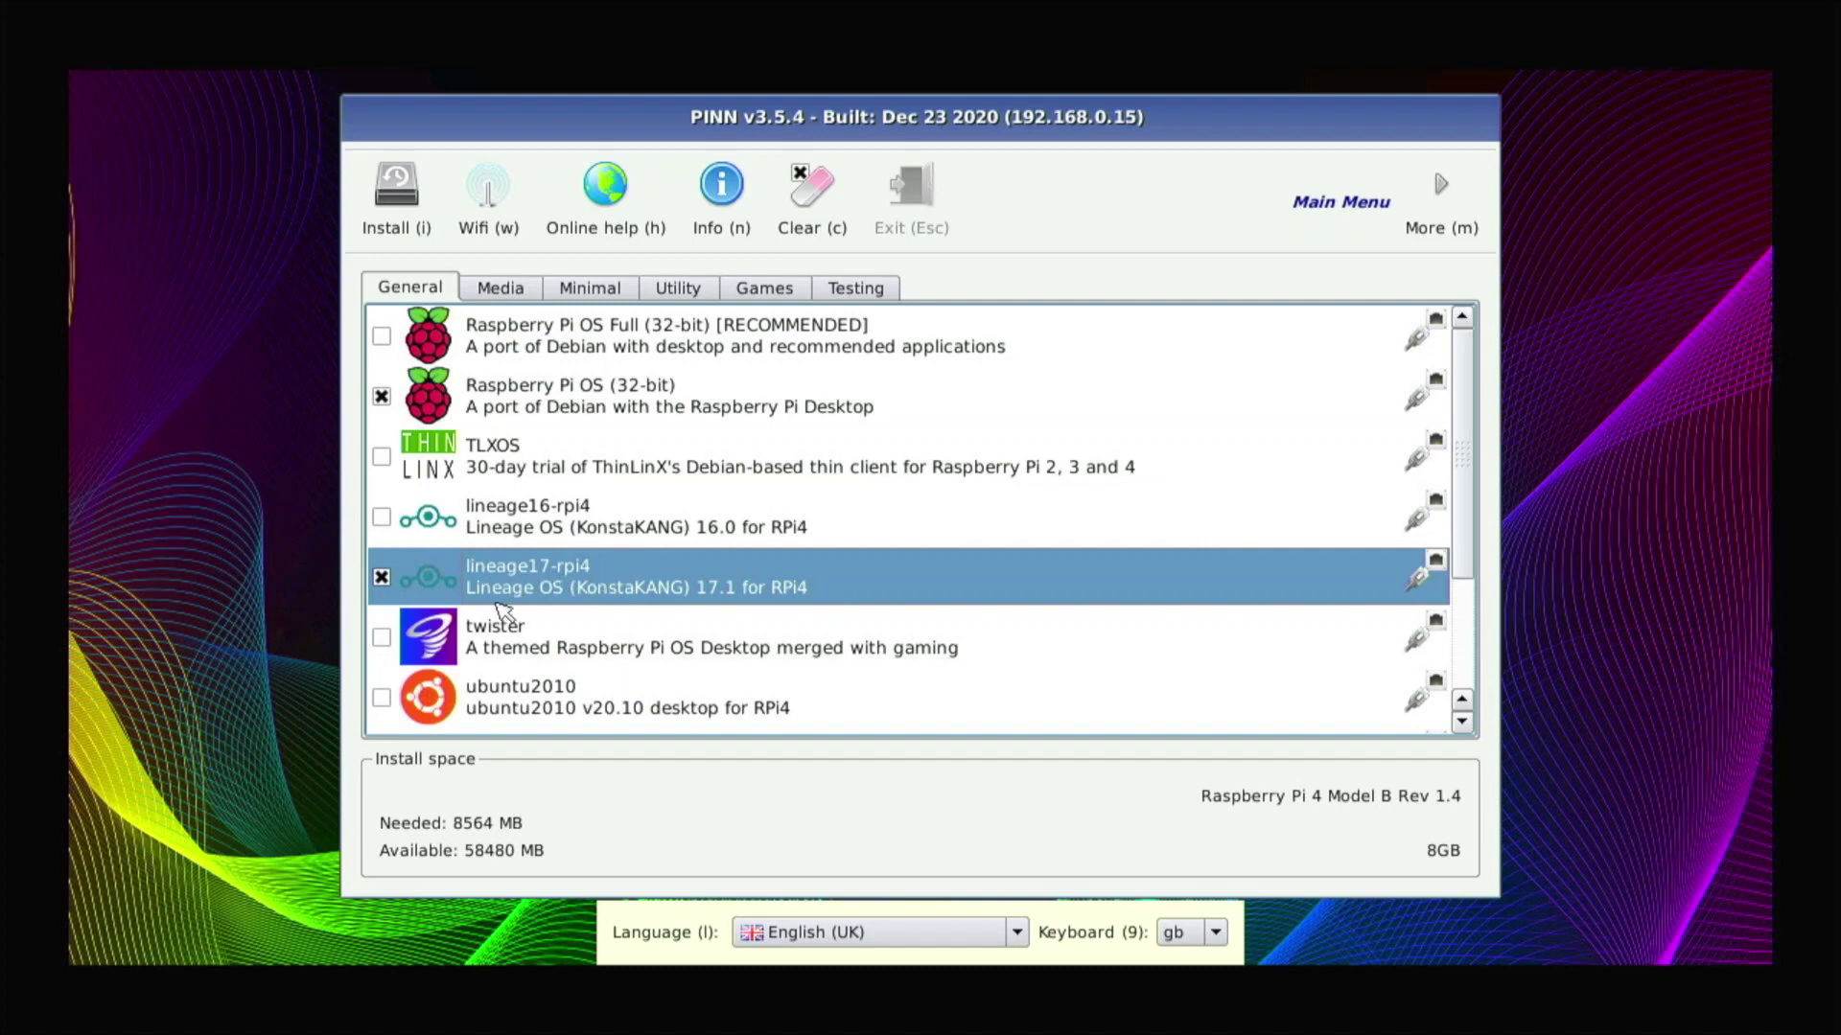
pyautogui.click(381, 638)
pyautogui.scroll(-1, 455, 643)
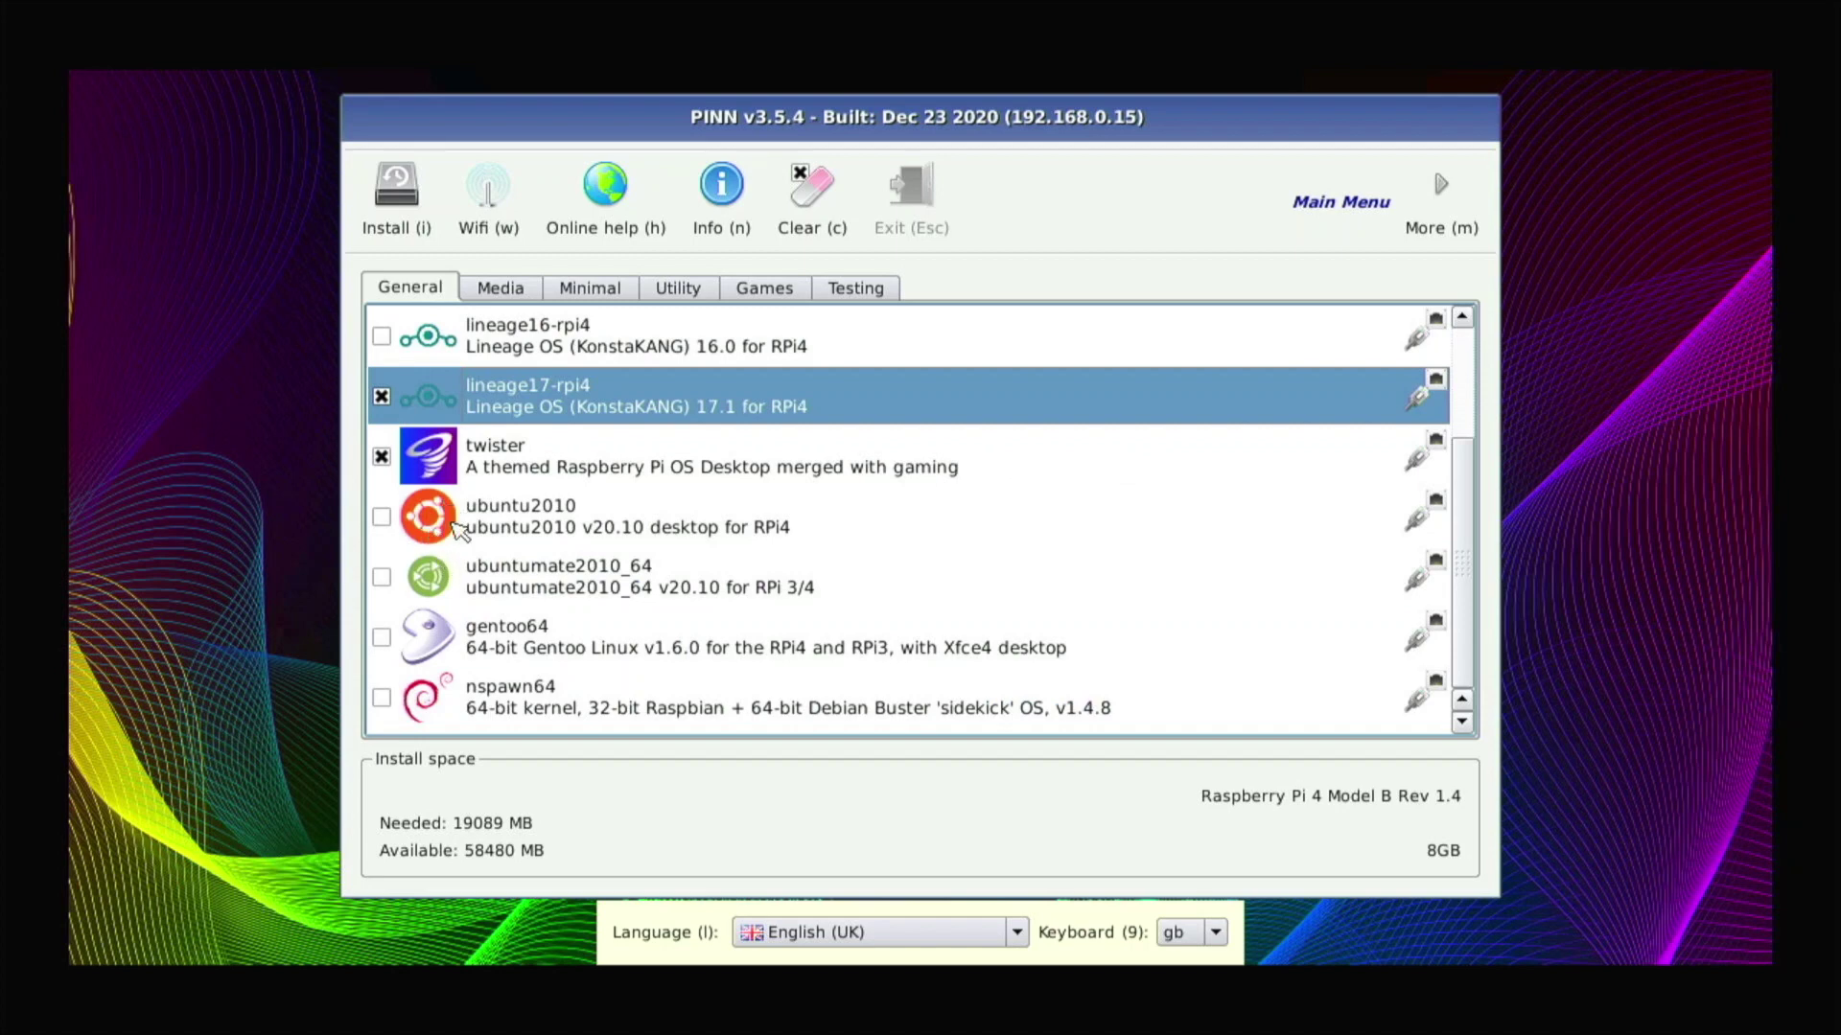
pyautogui.click(378, 579)
pyautogui.click(531, 645)
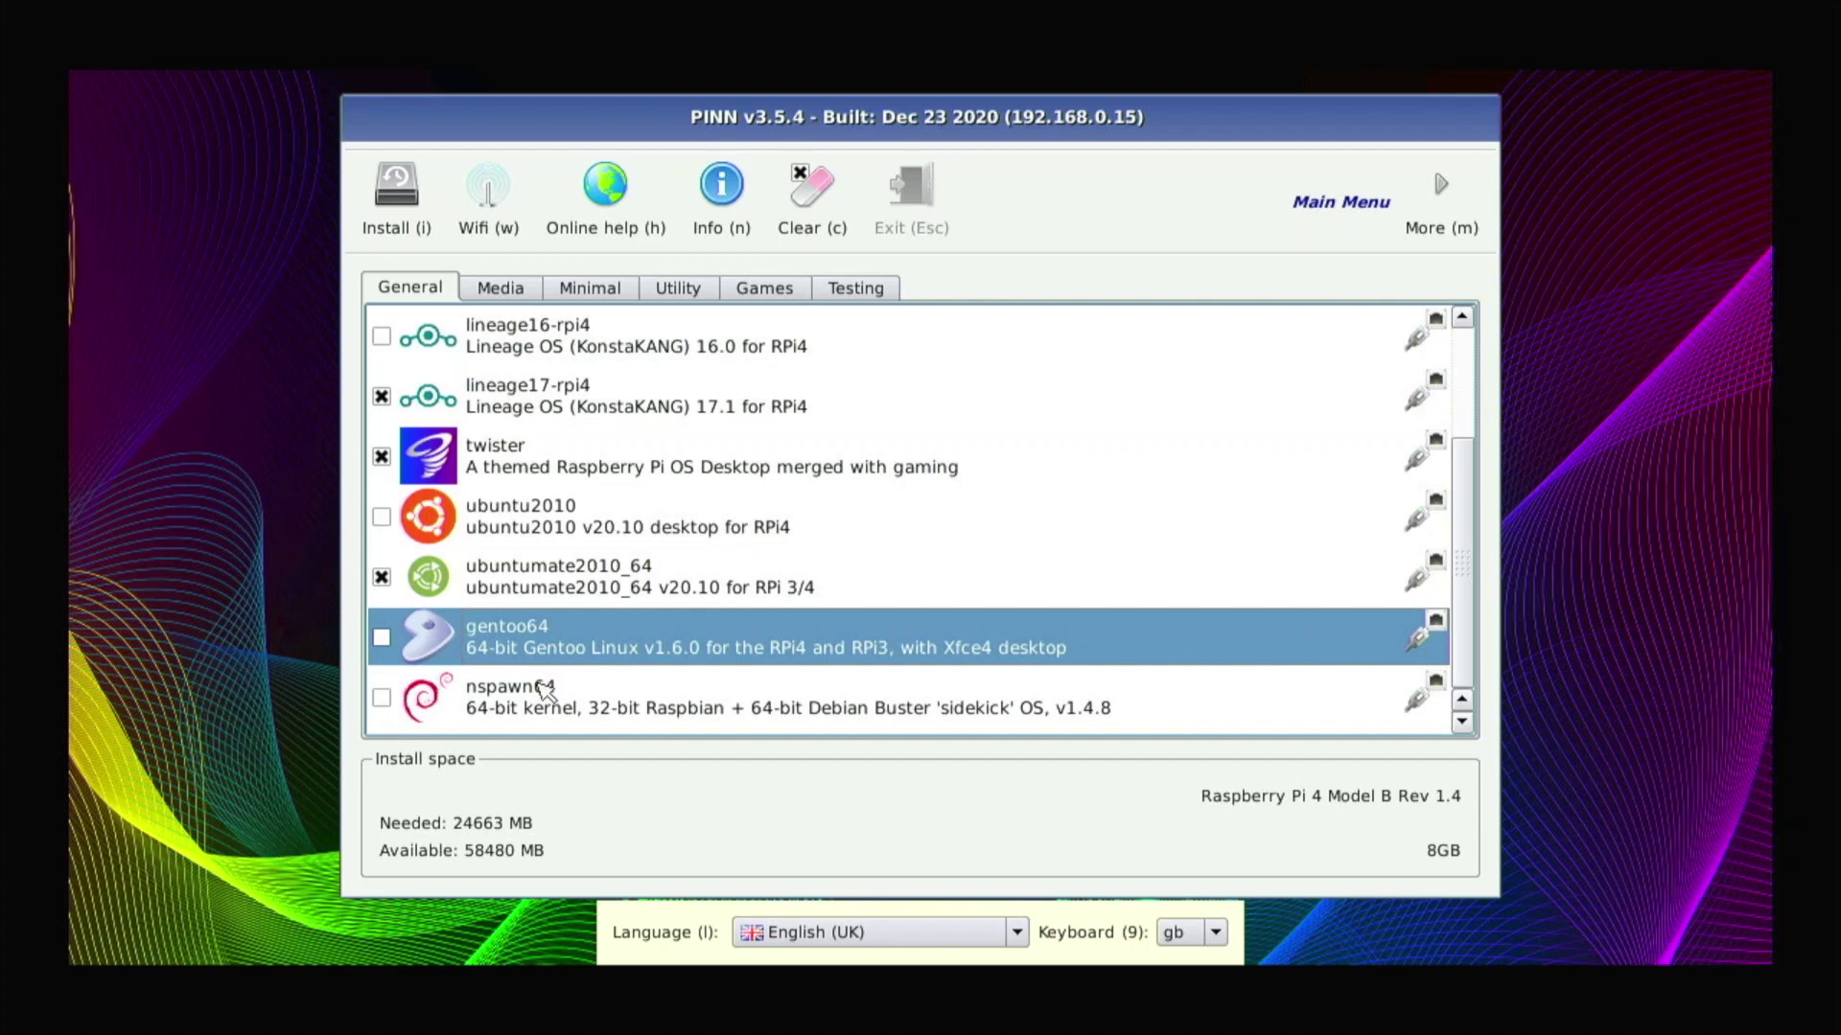
pyautogui.click(532, 709)
pyautogui.scroll(1, 527, 666)
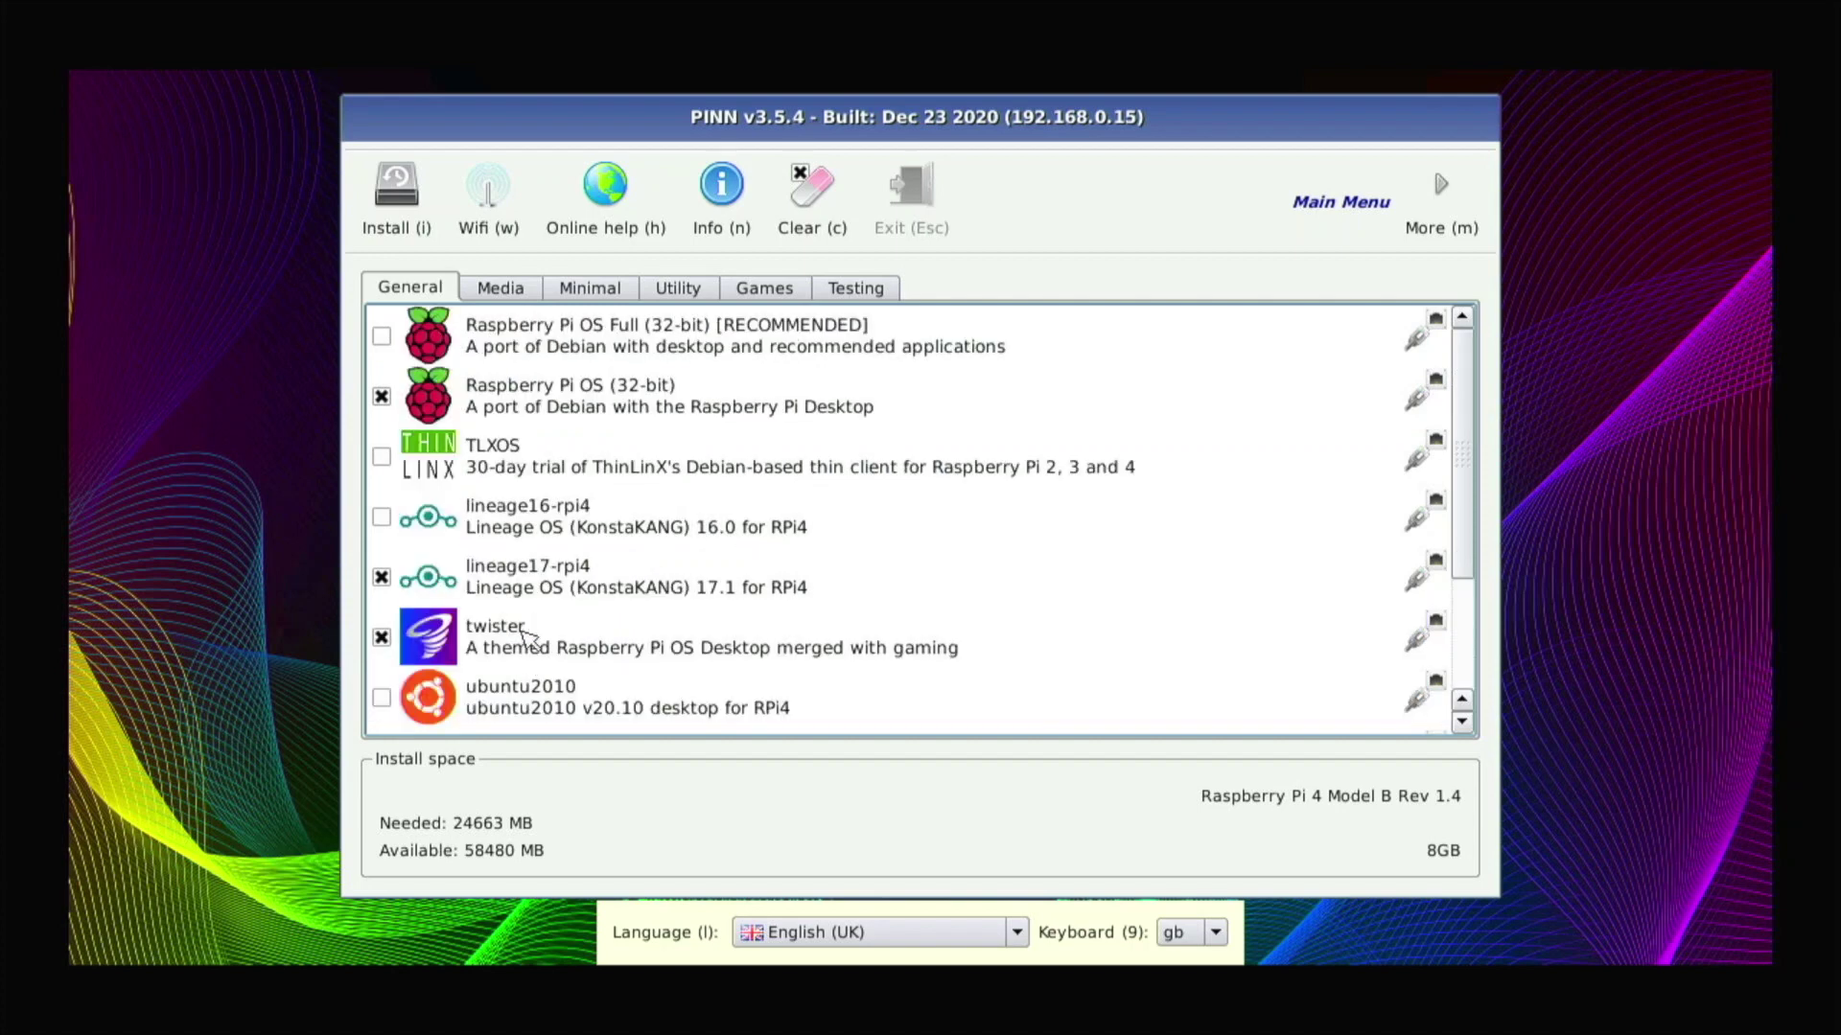
# Step: Look through the Media, Minimal, Utility, Games and Testing categories again for further systems to install
pyautogui.click(525, 289)
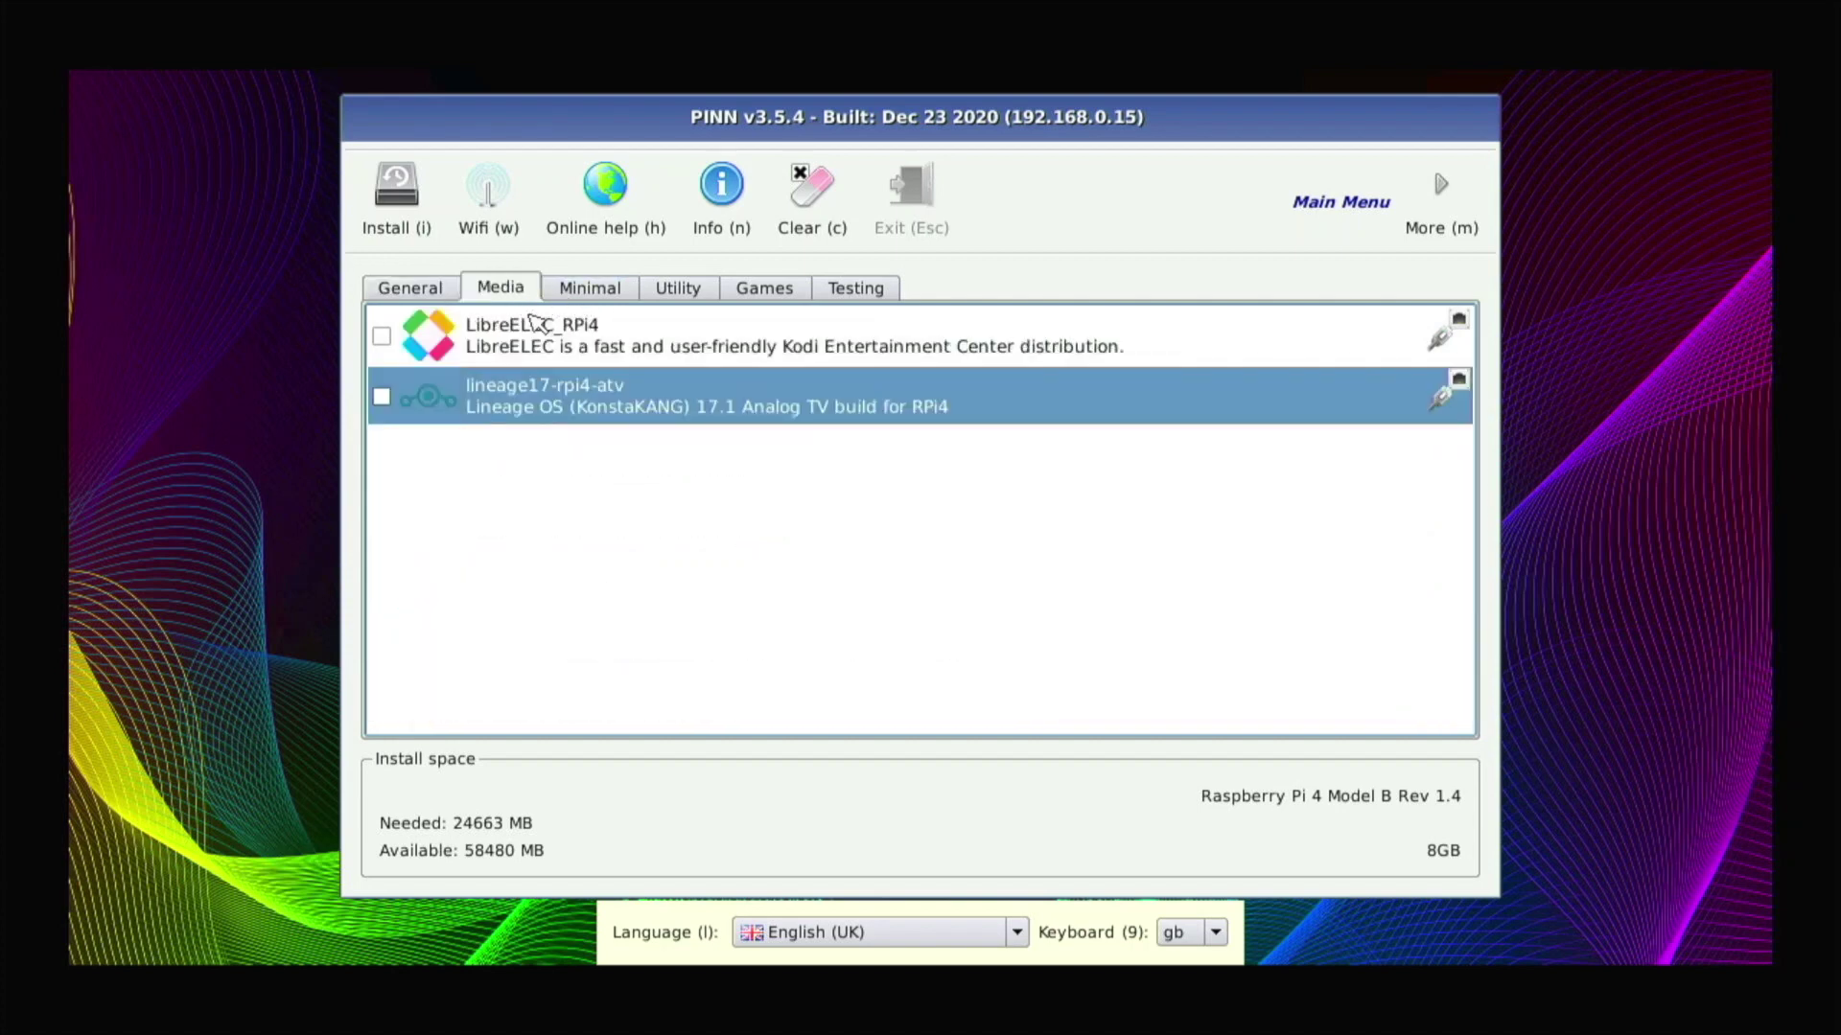
pyautogui.click(534, 326)
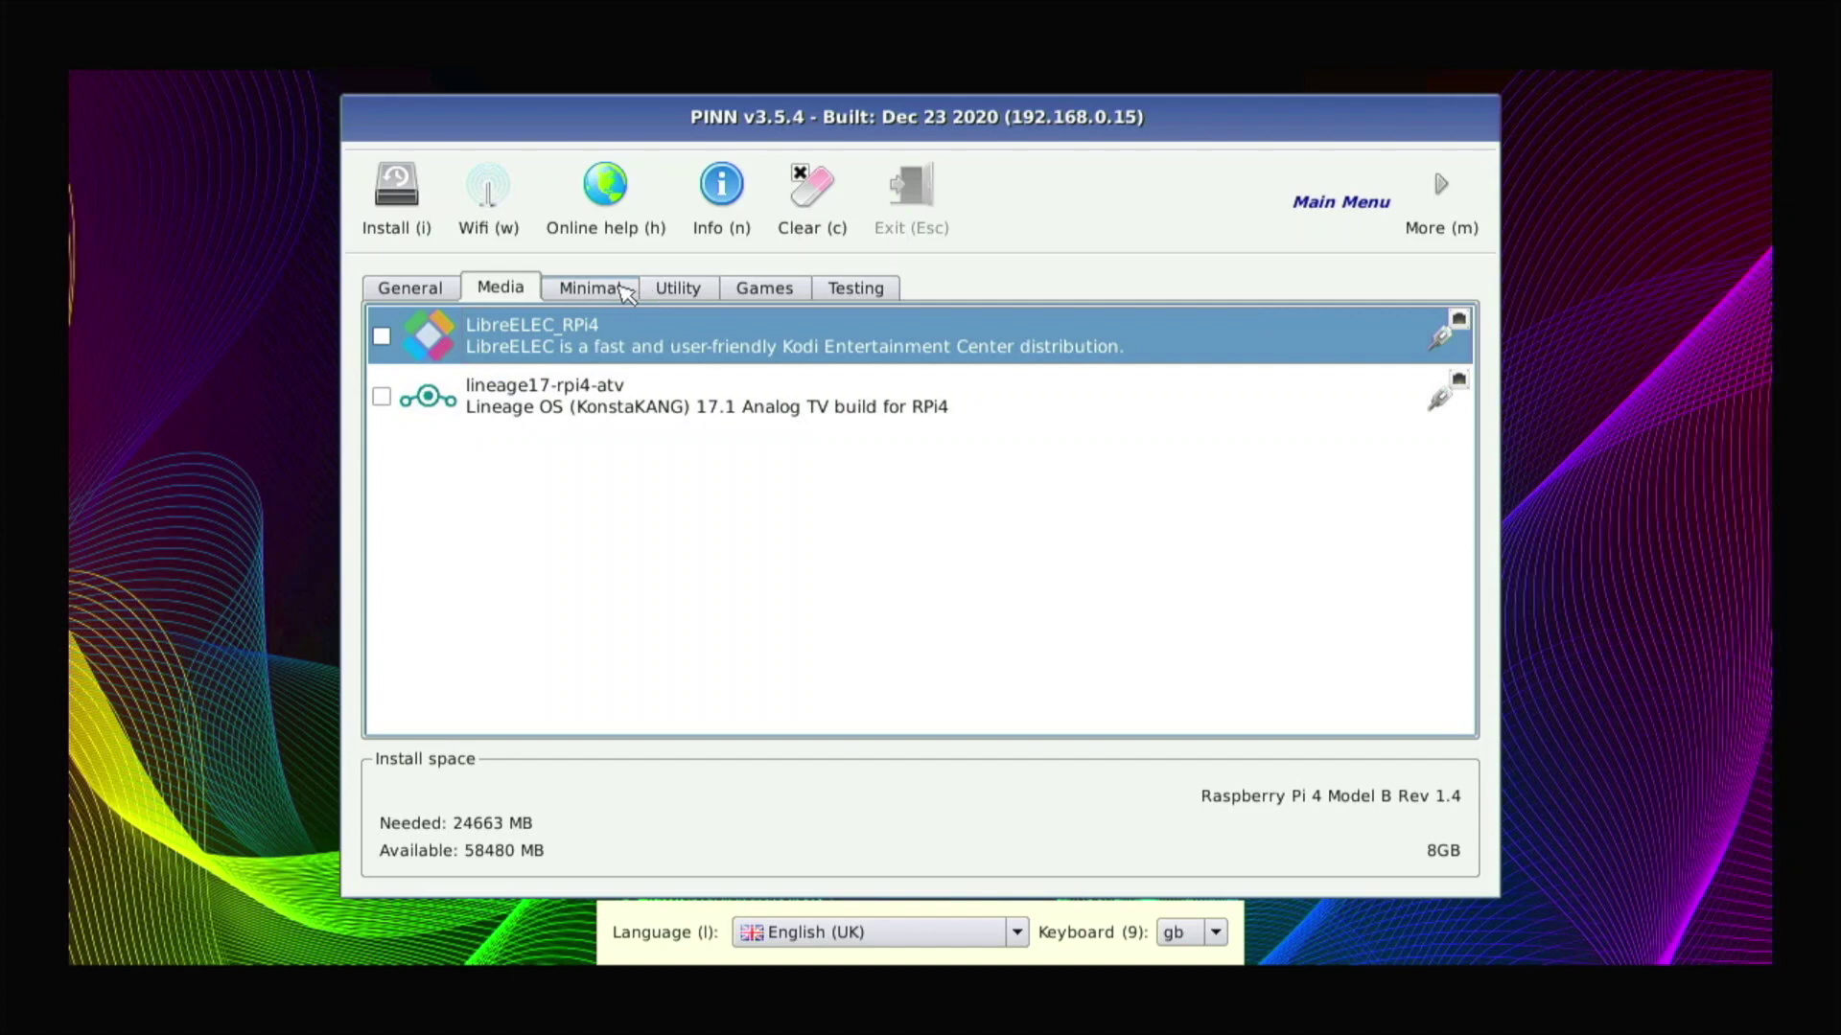
pyautogui.click(628, 292)
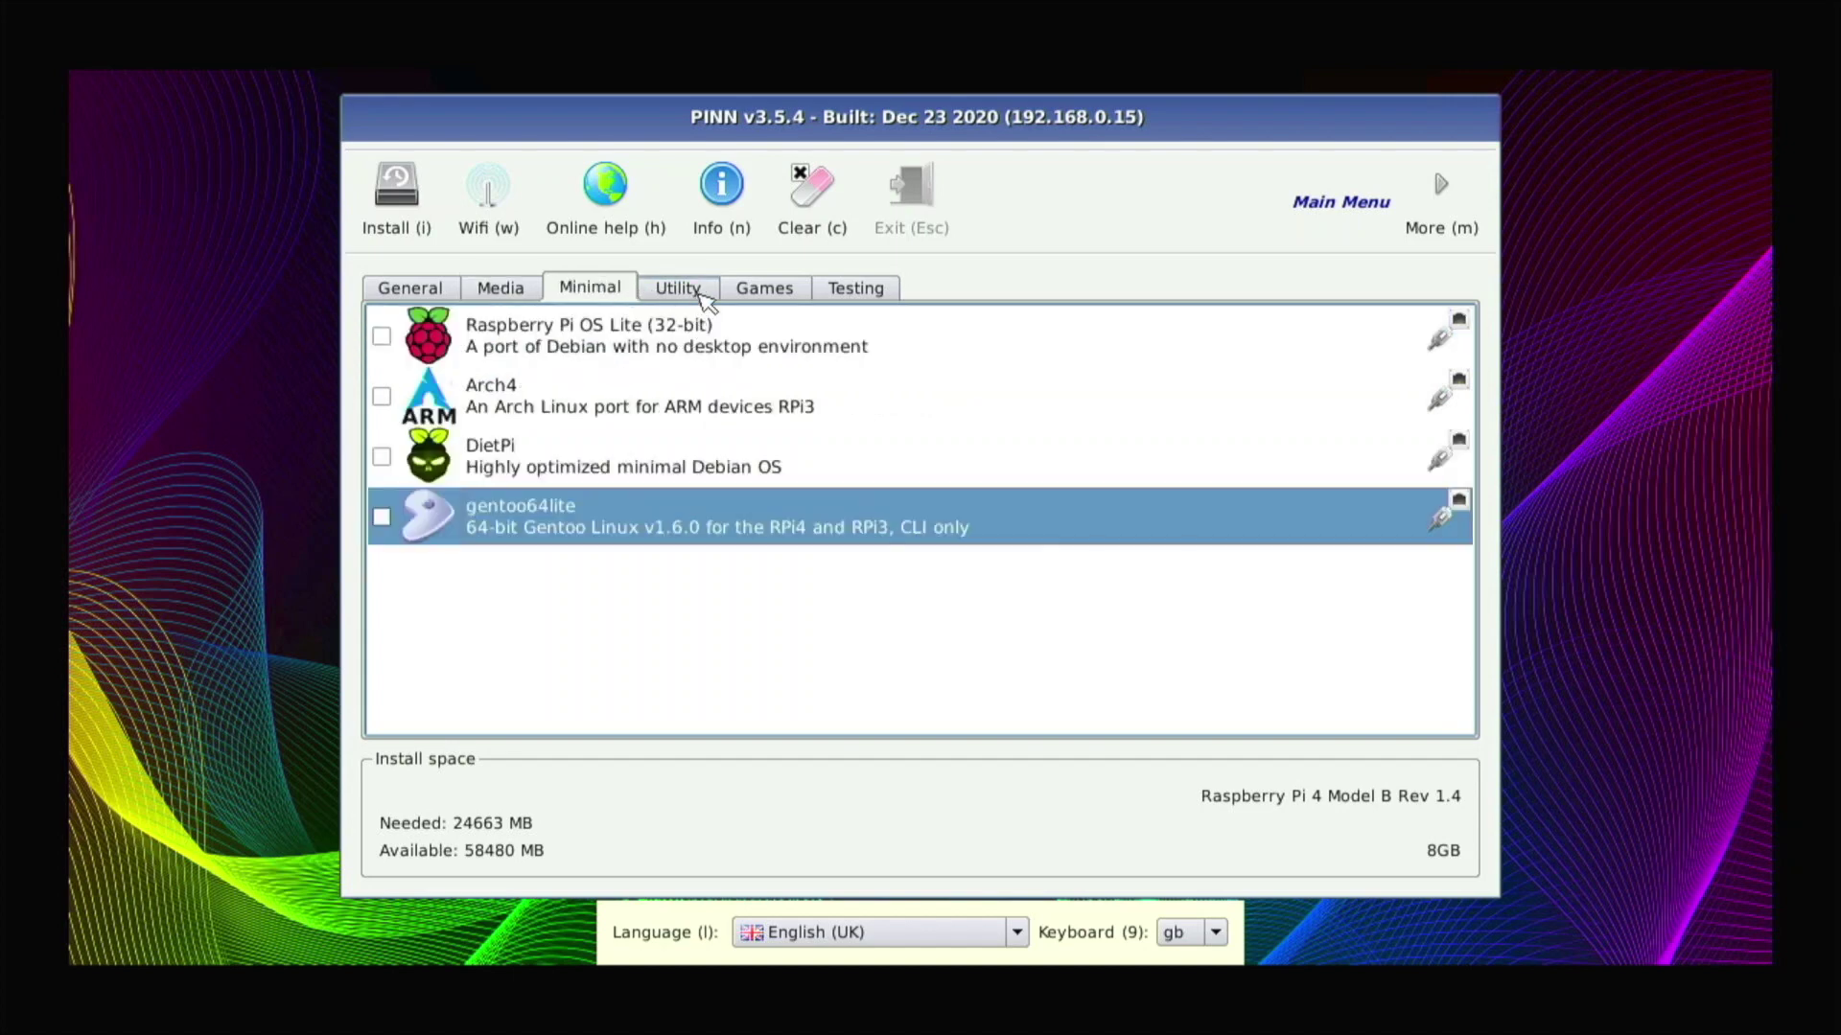
pyautogui.click(697, 295)
pyautogui.click(767, 292)
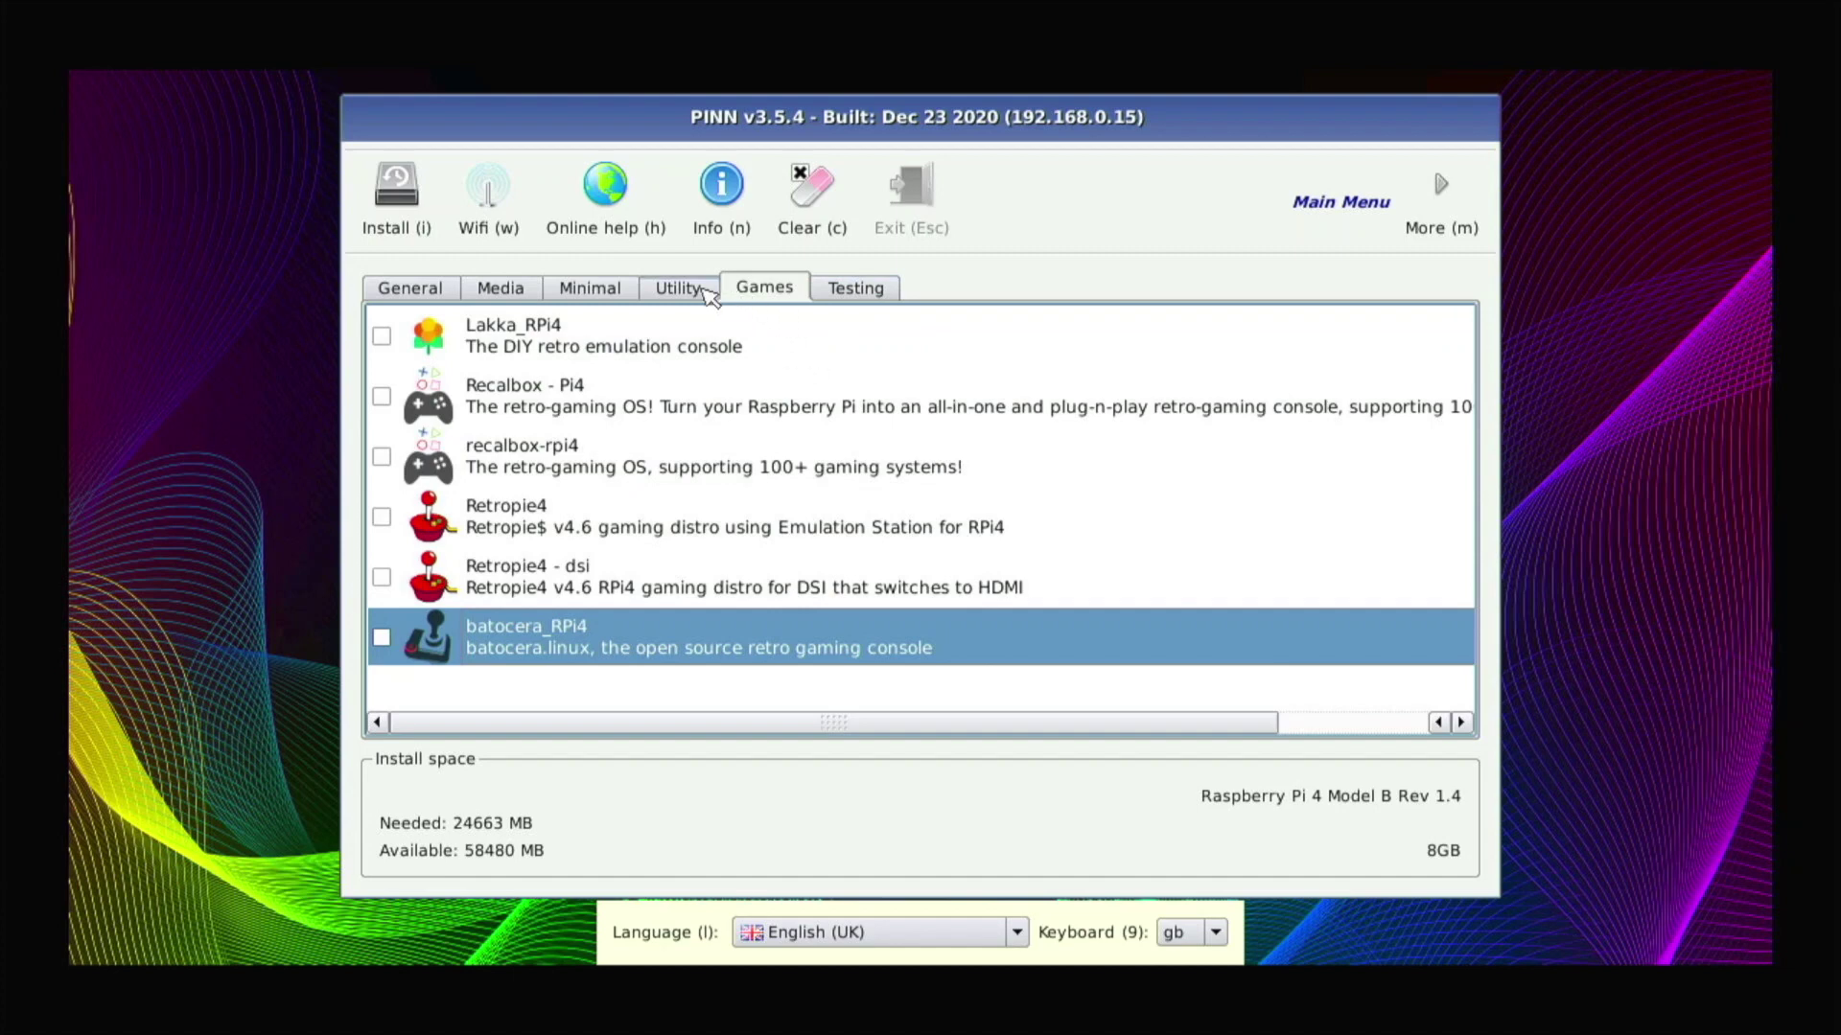
pyautogui.click(861, 297)
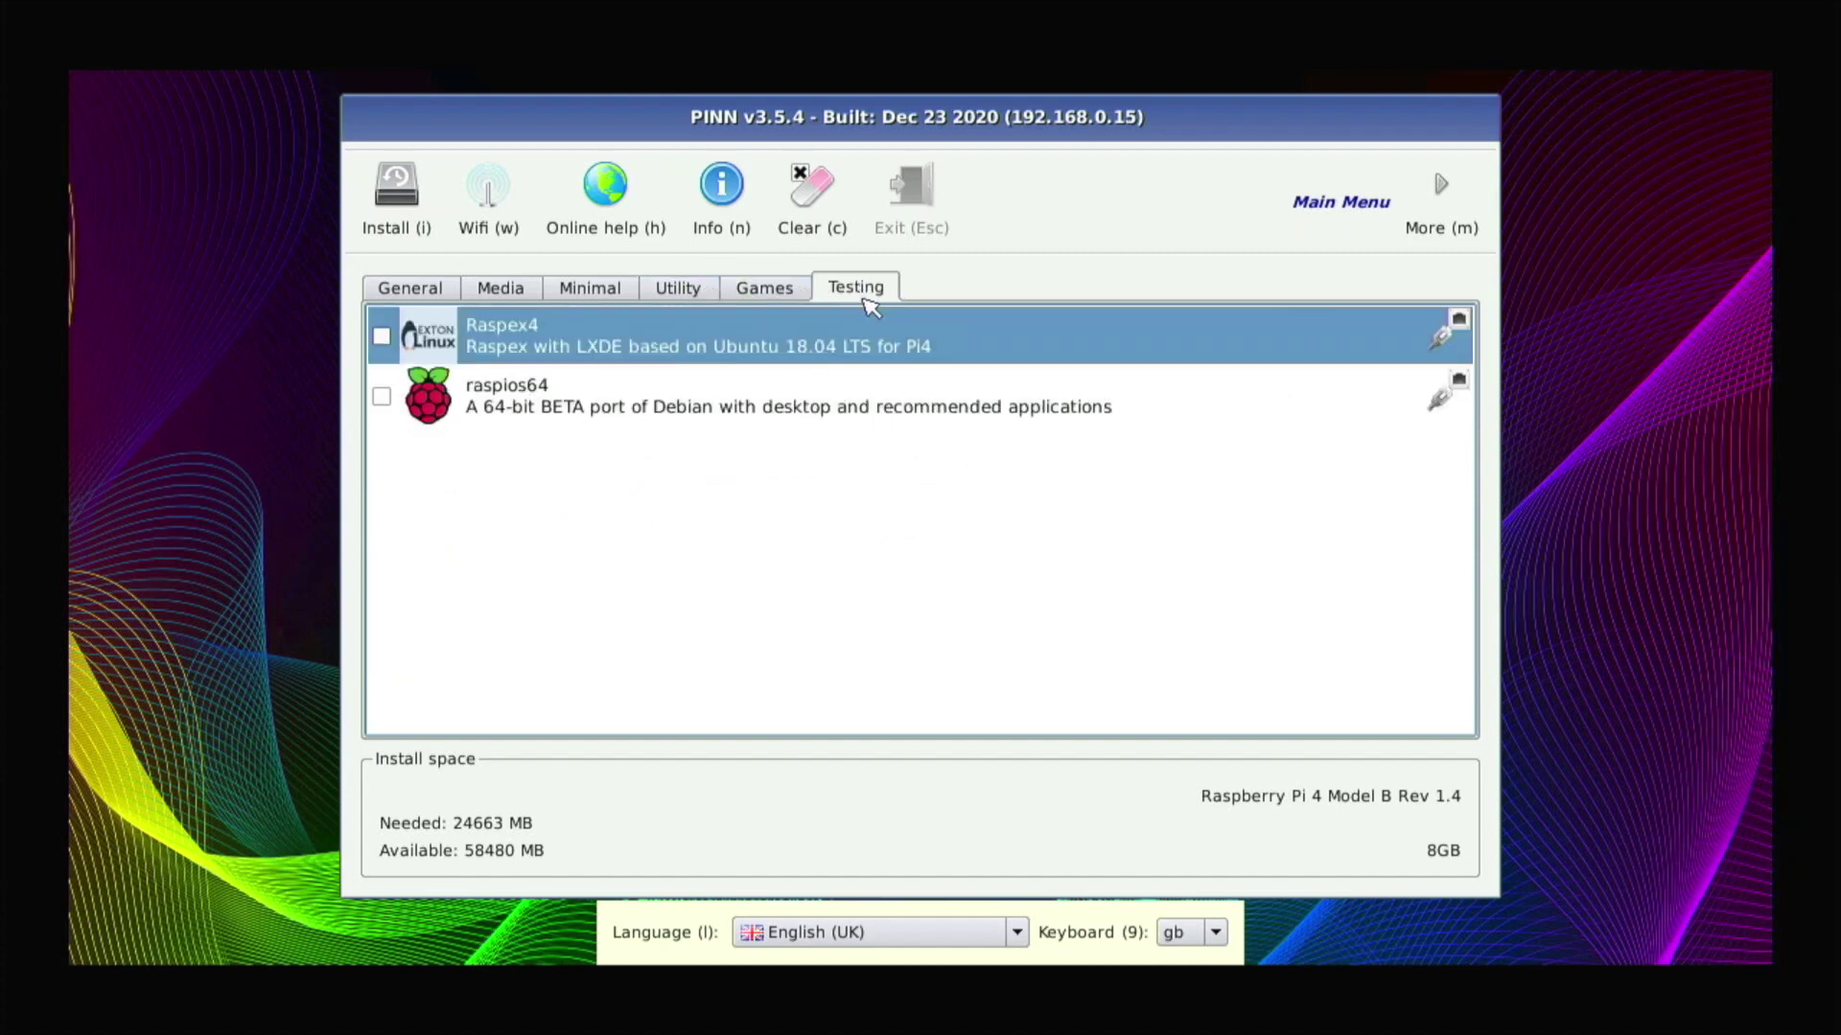
pyautogui.click(553, 388)
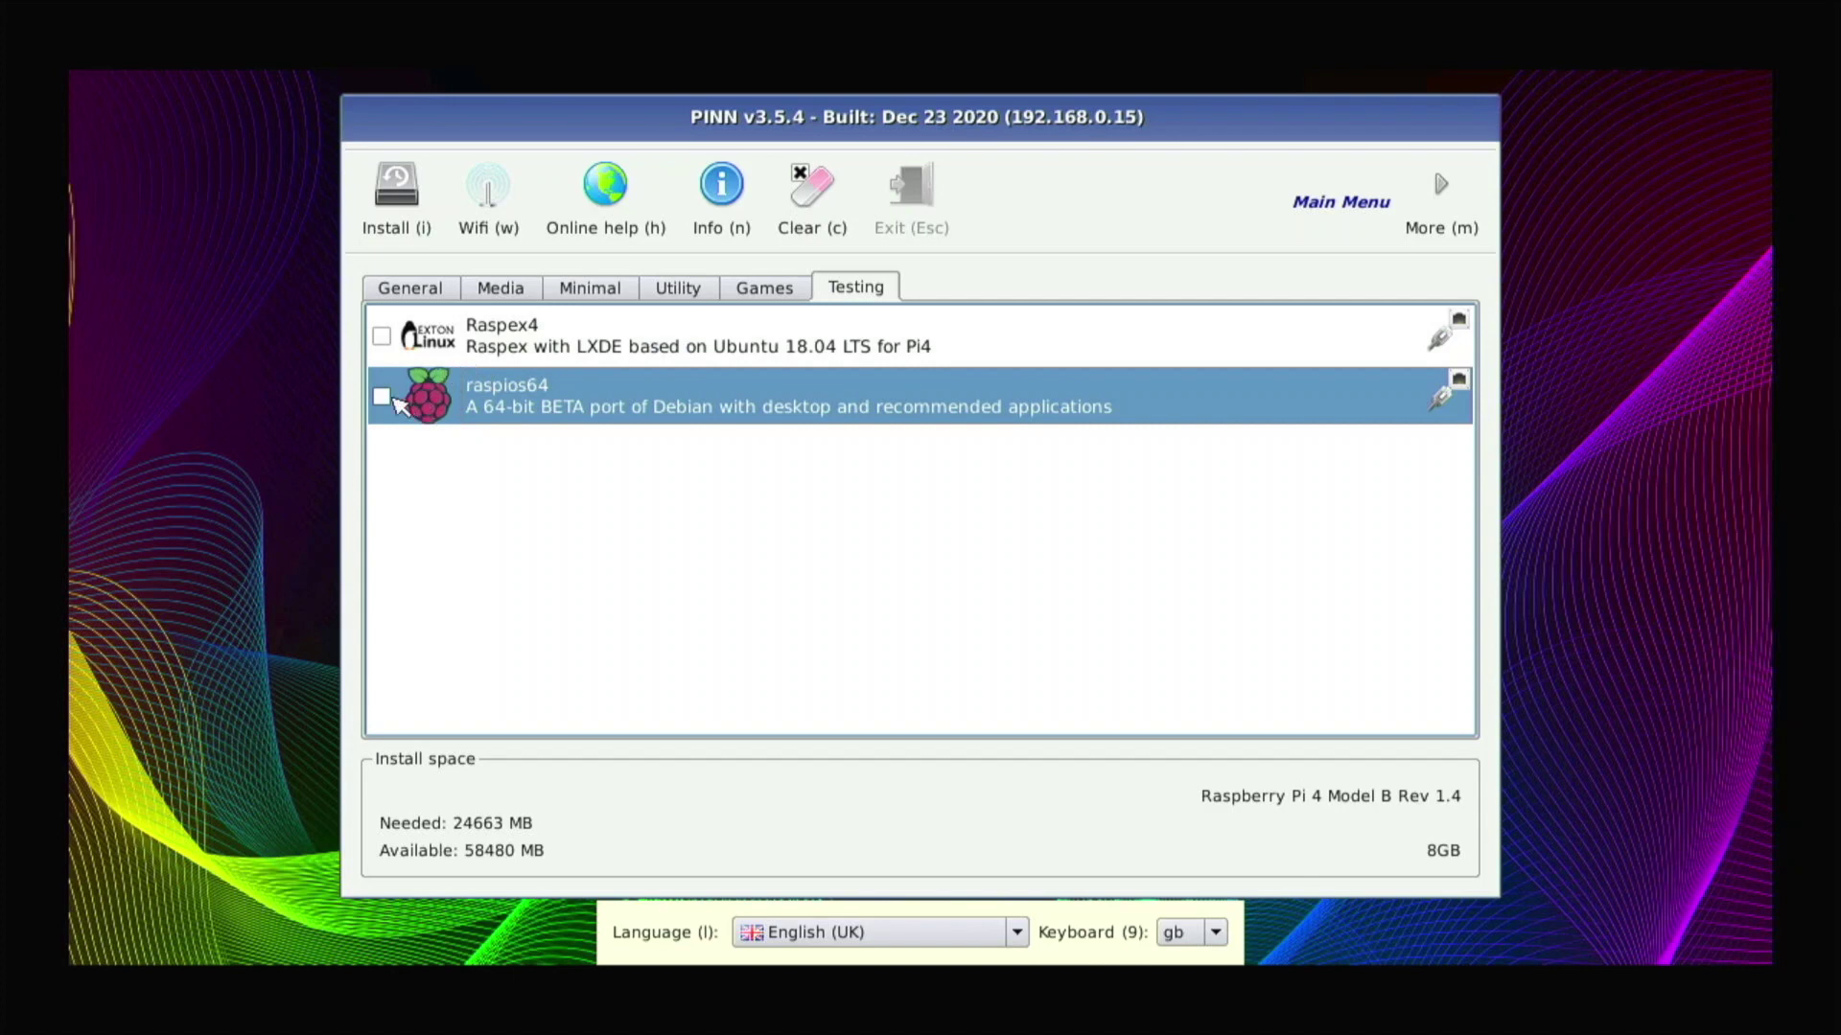
# Step: Review the operating systems marked for installation in the General category
pyautogui.click(403, 289)
pyautogui.scroll(-1, 554, 456)
pyautogui.scroll(1, 532, 484)
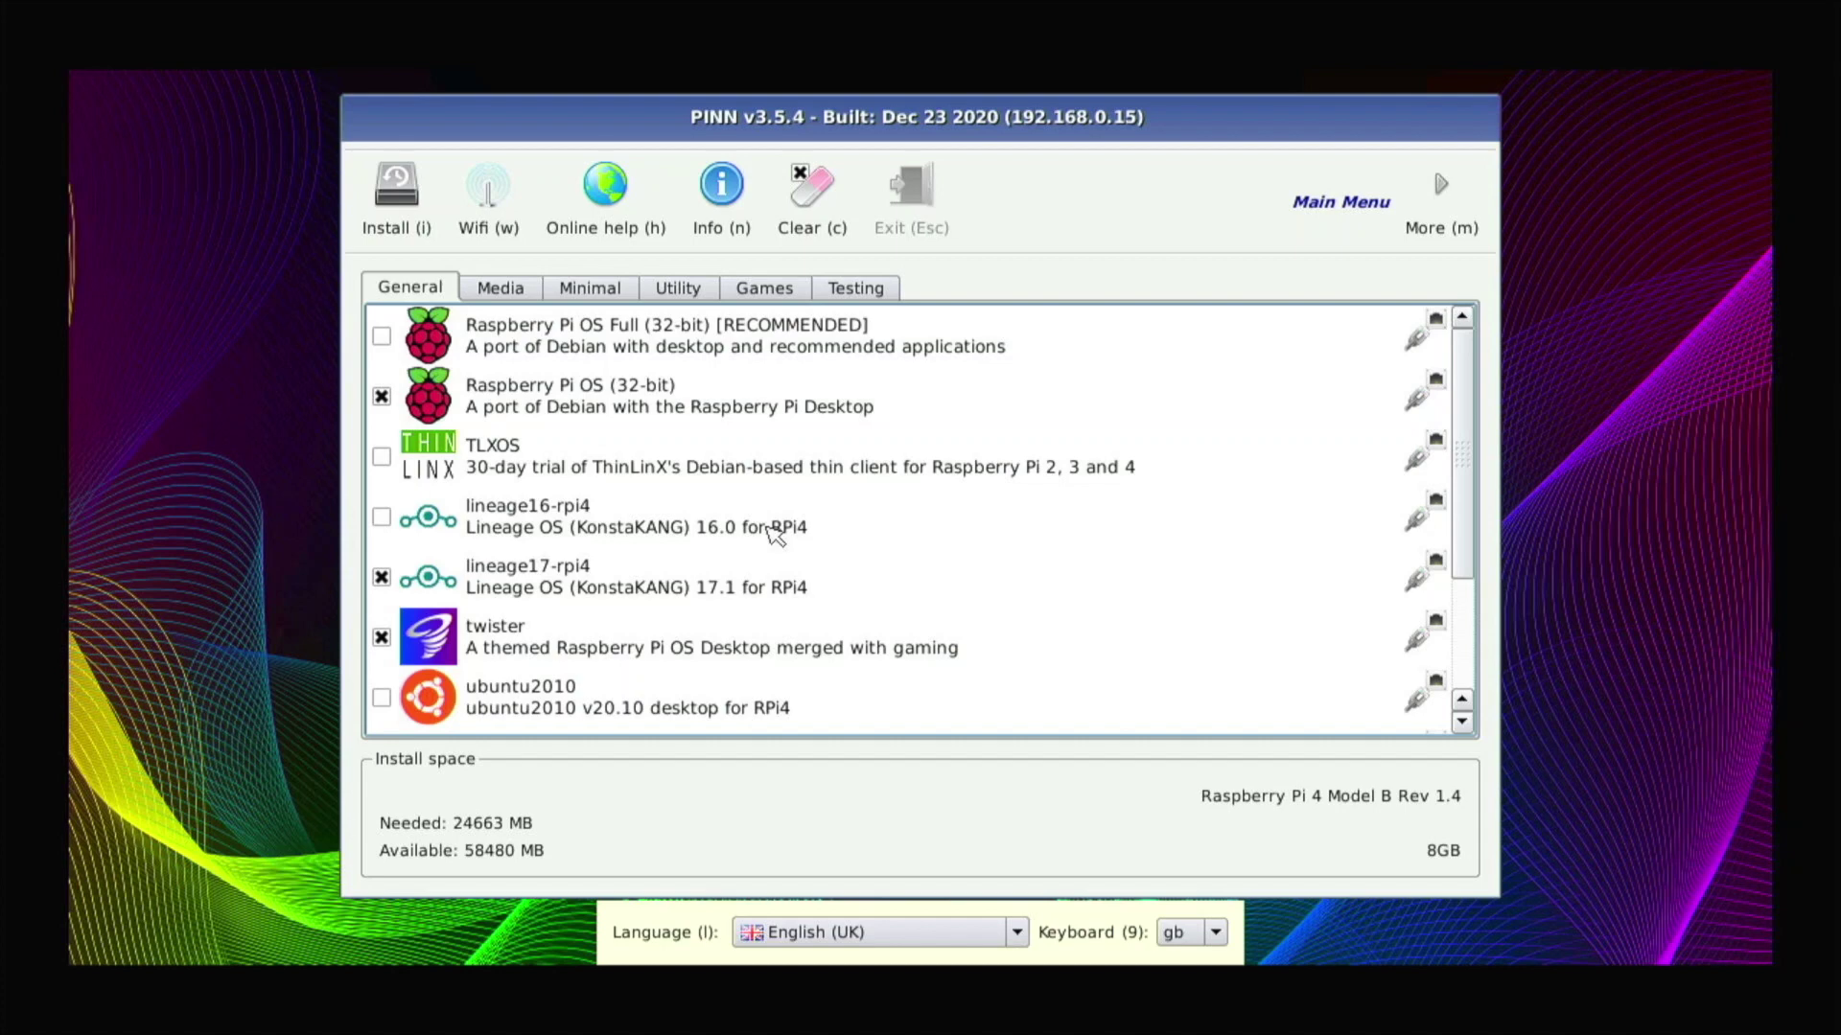
pyautogui.scroll(-1, 661, 652)
pyautogui.scroll(1, 623, 660)
pyautogui.scroll(-1, 542, 435)
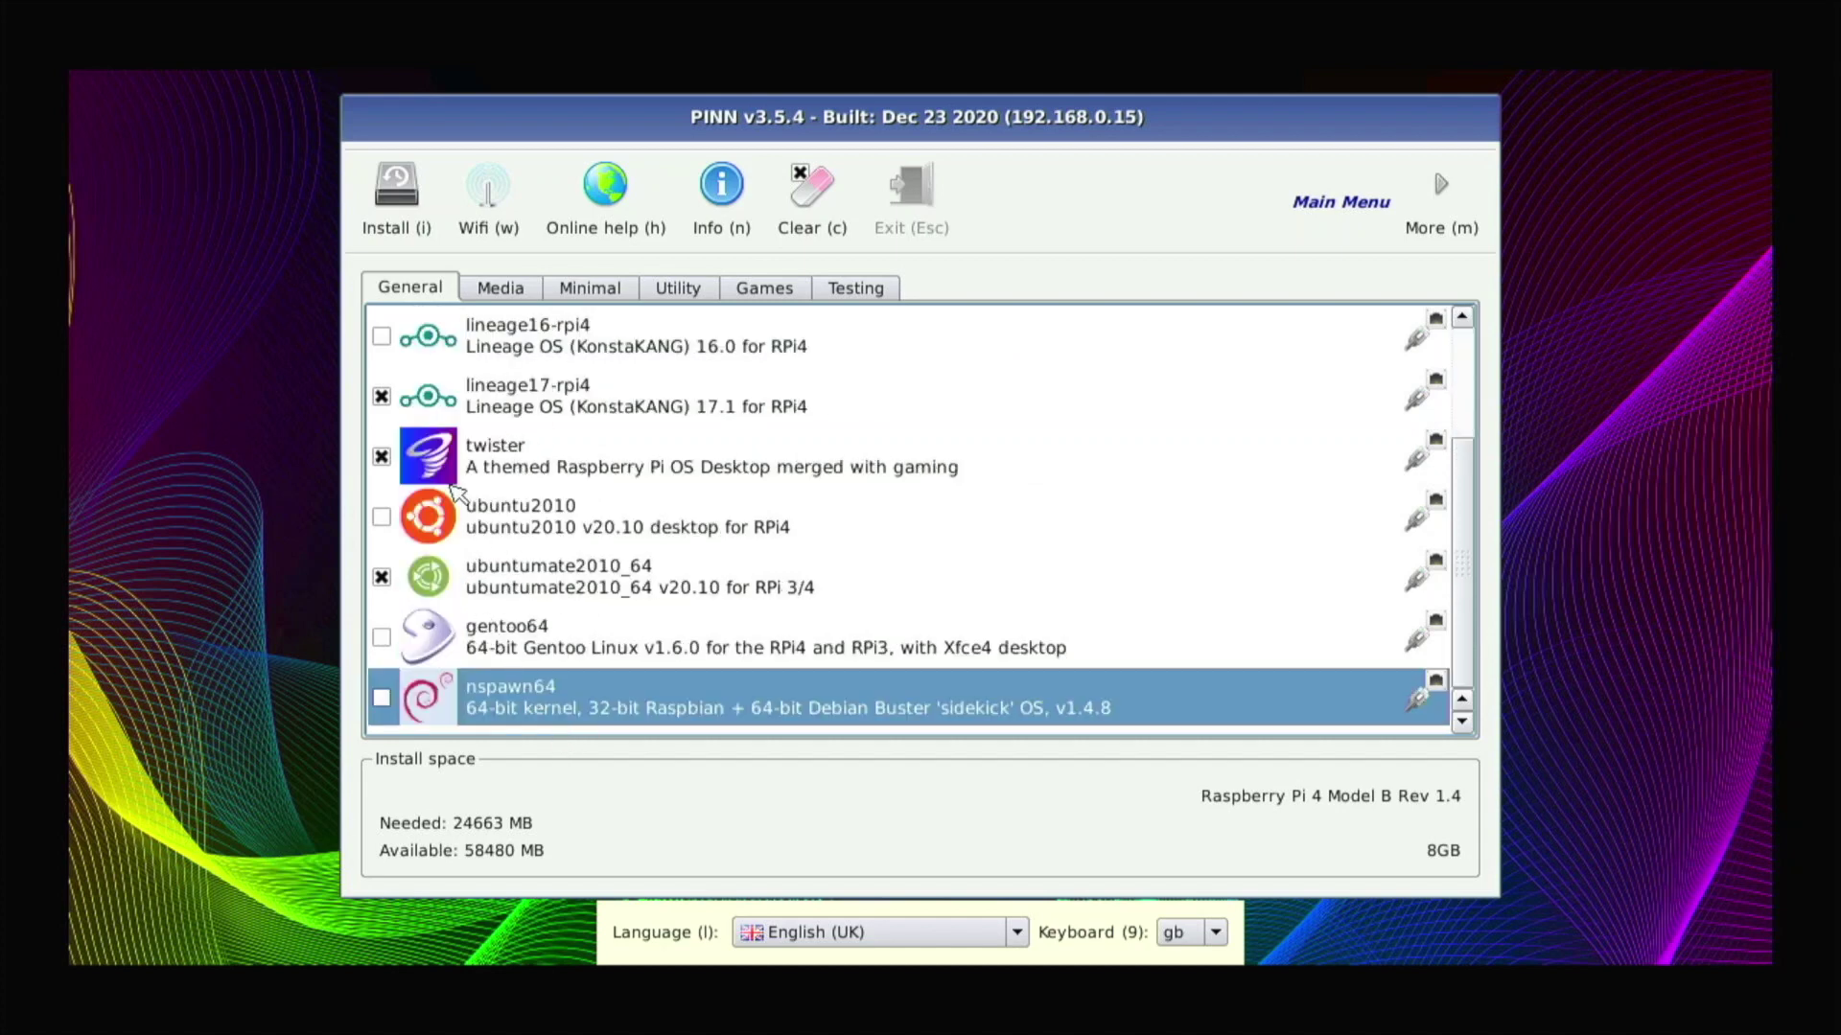
pyautogui.scroll(1, 455, 494)
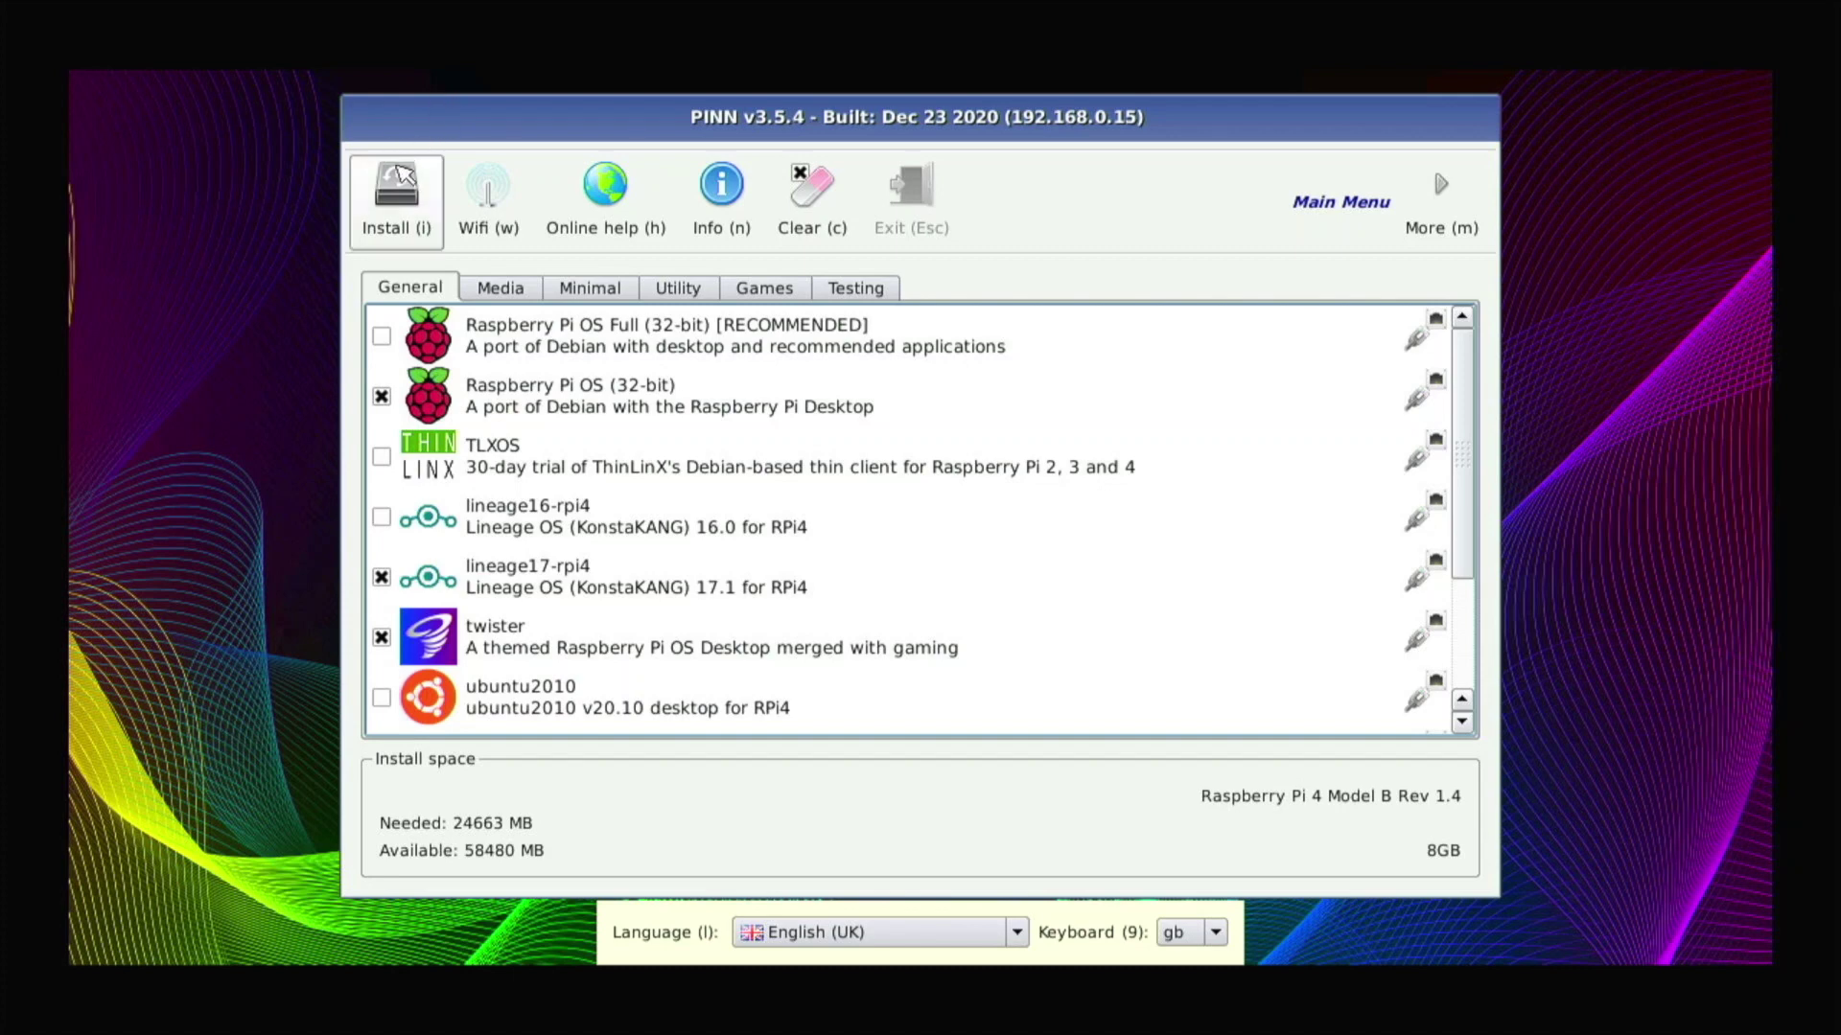
# Step: Install the selected operating systems to /dev/sda, accepting the partial USB support and the deletion of existing data on the drive
pyautogui.click(399, 182)
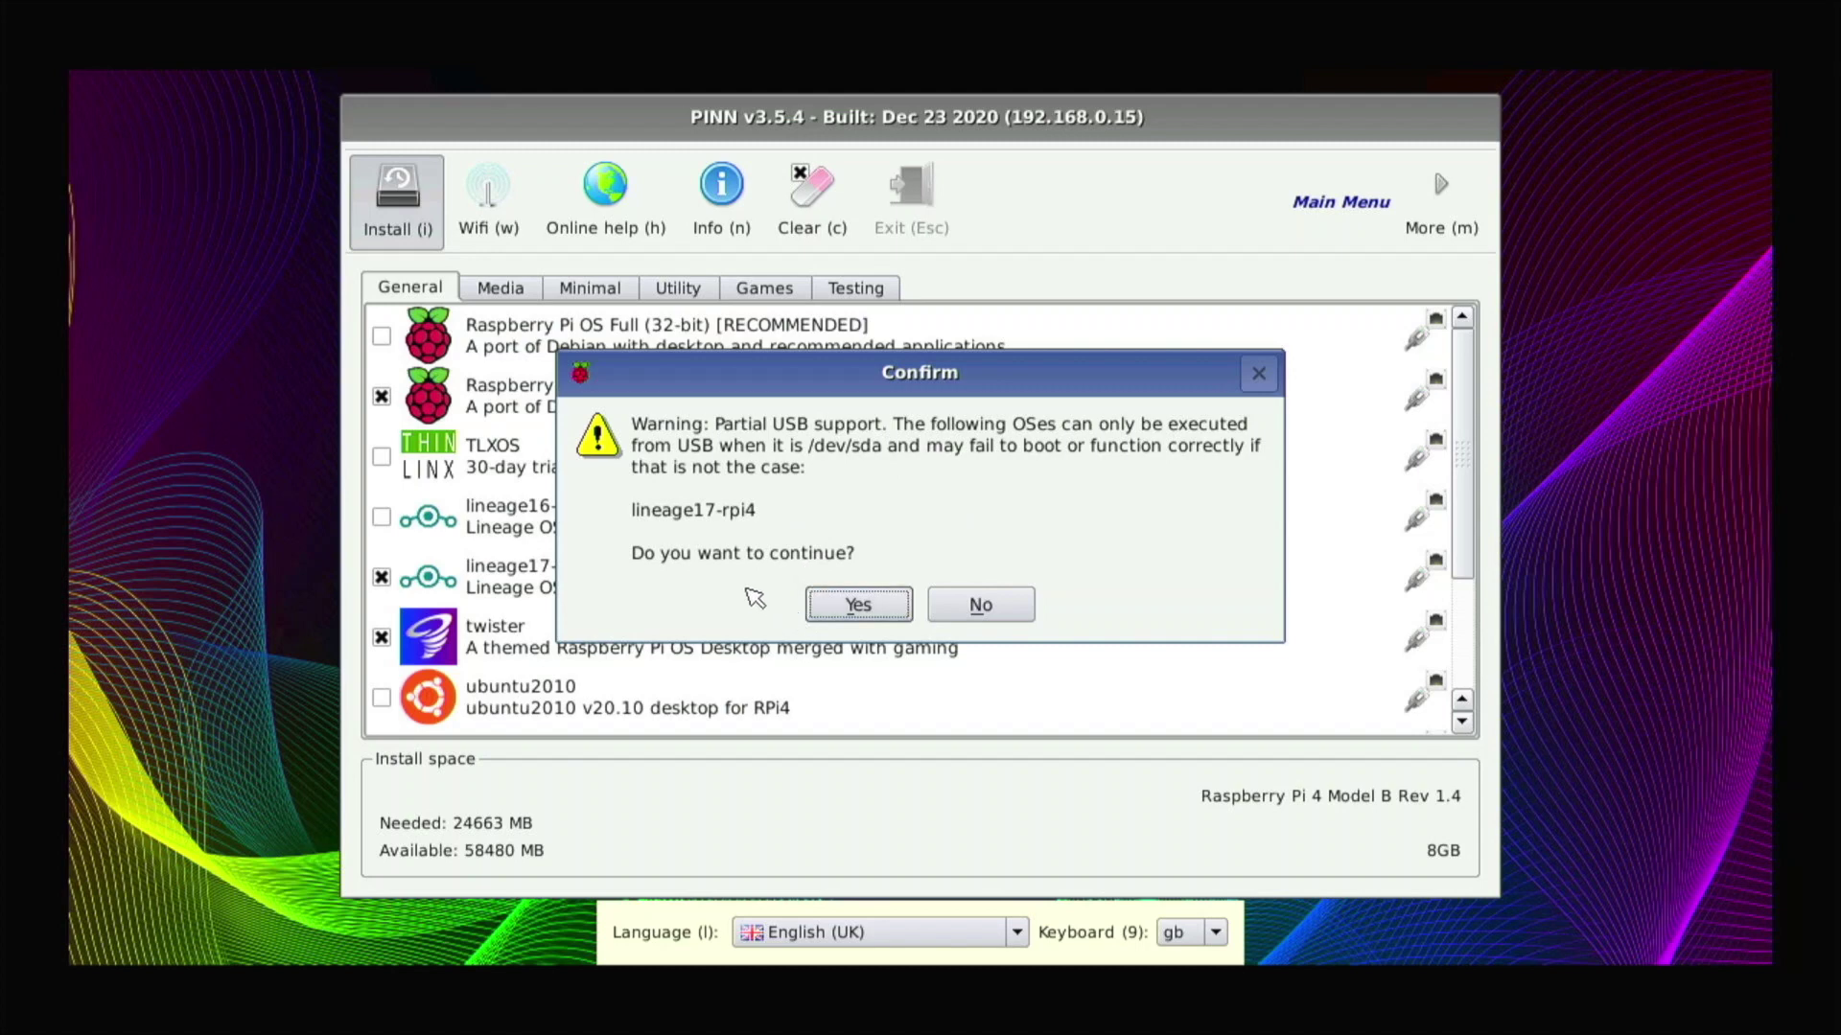
pyautogui.click(827, 599)
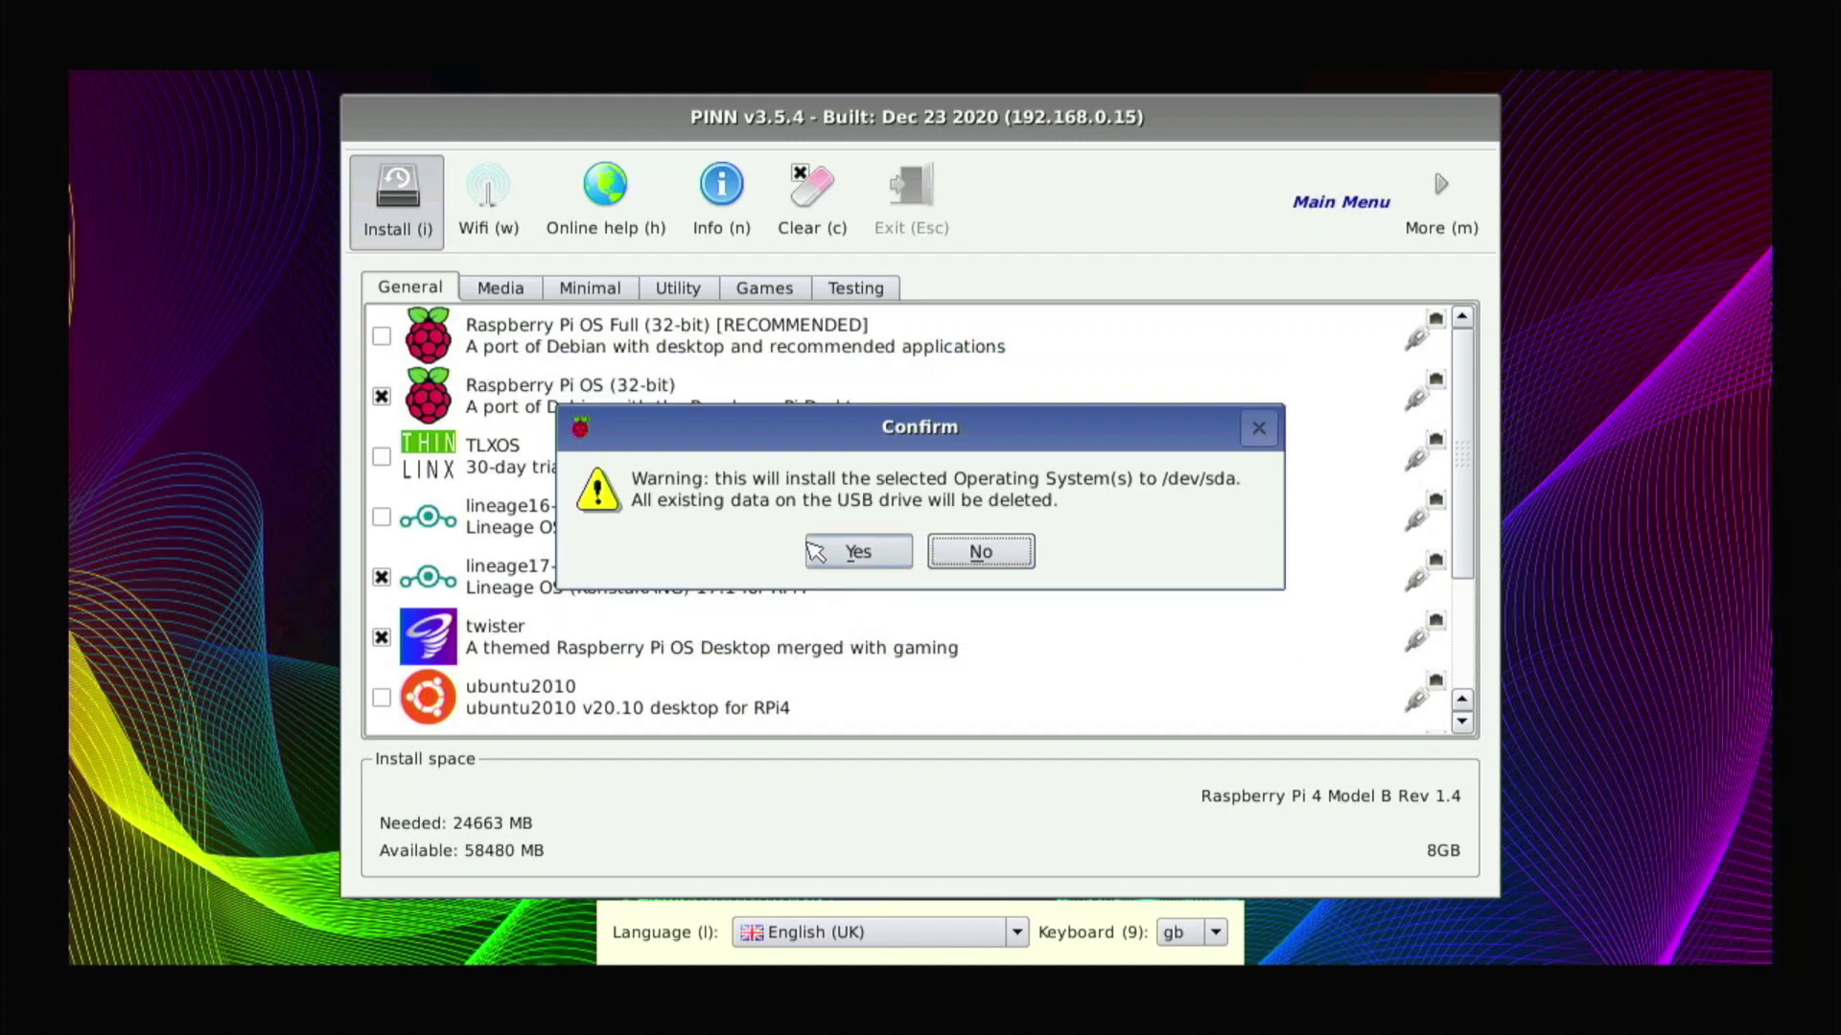
pyautogui.click(866, 552)
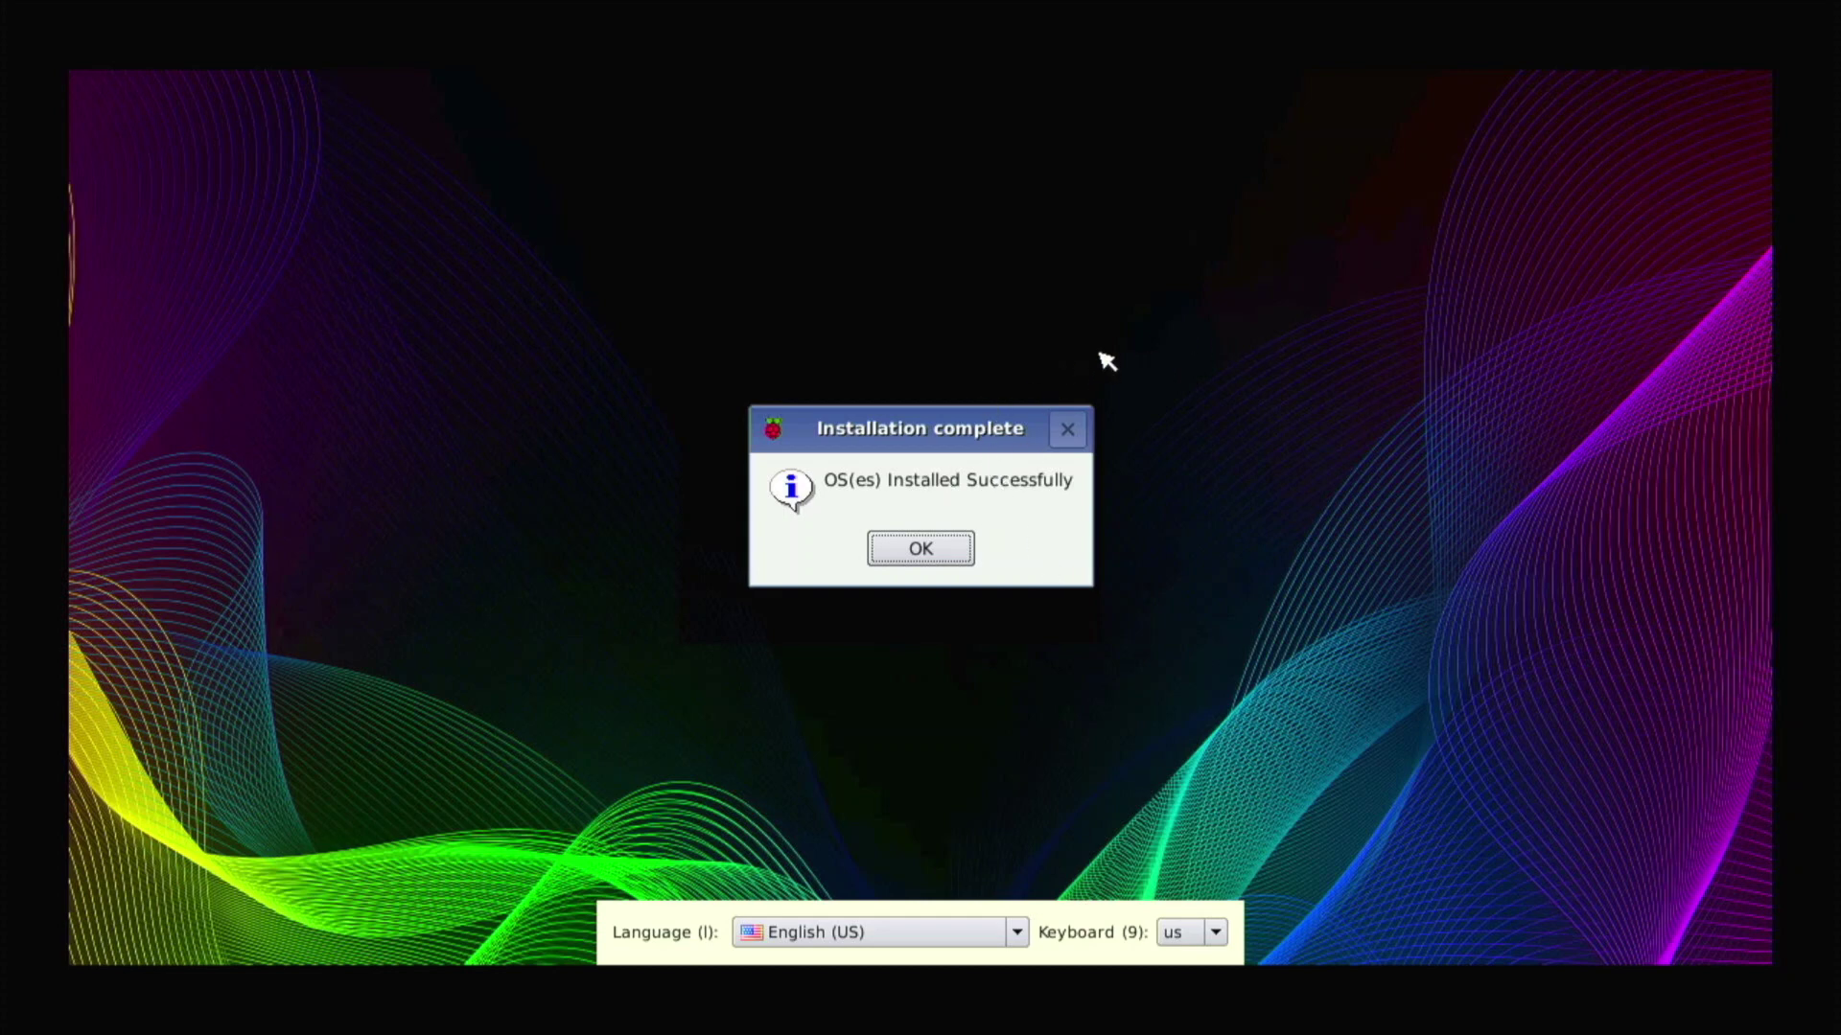
pyautogui.click(932, 556)
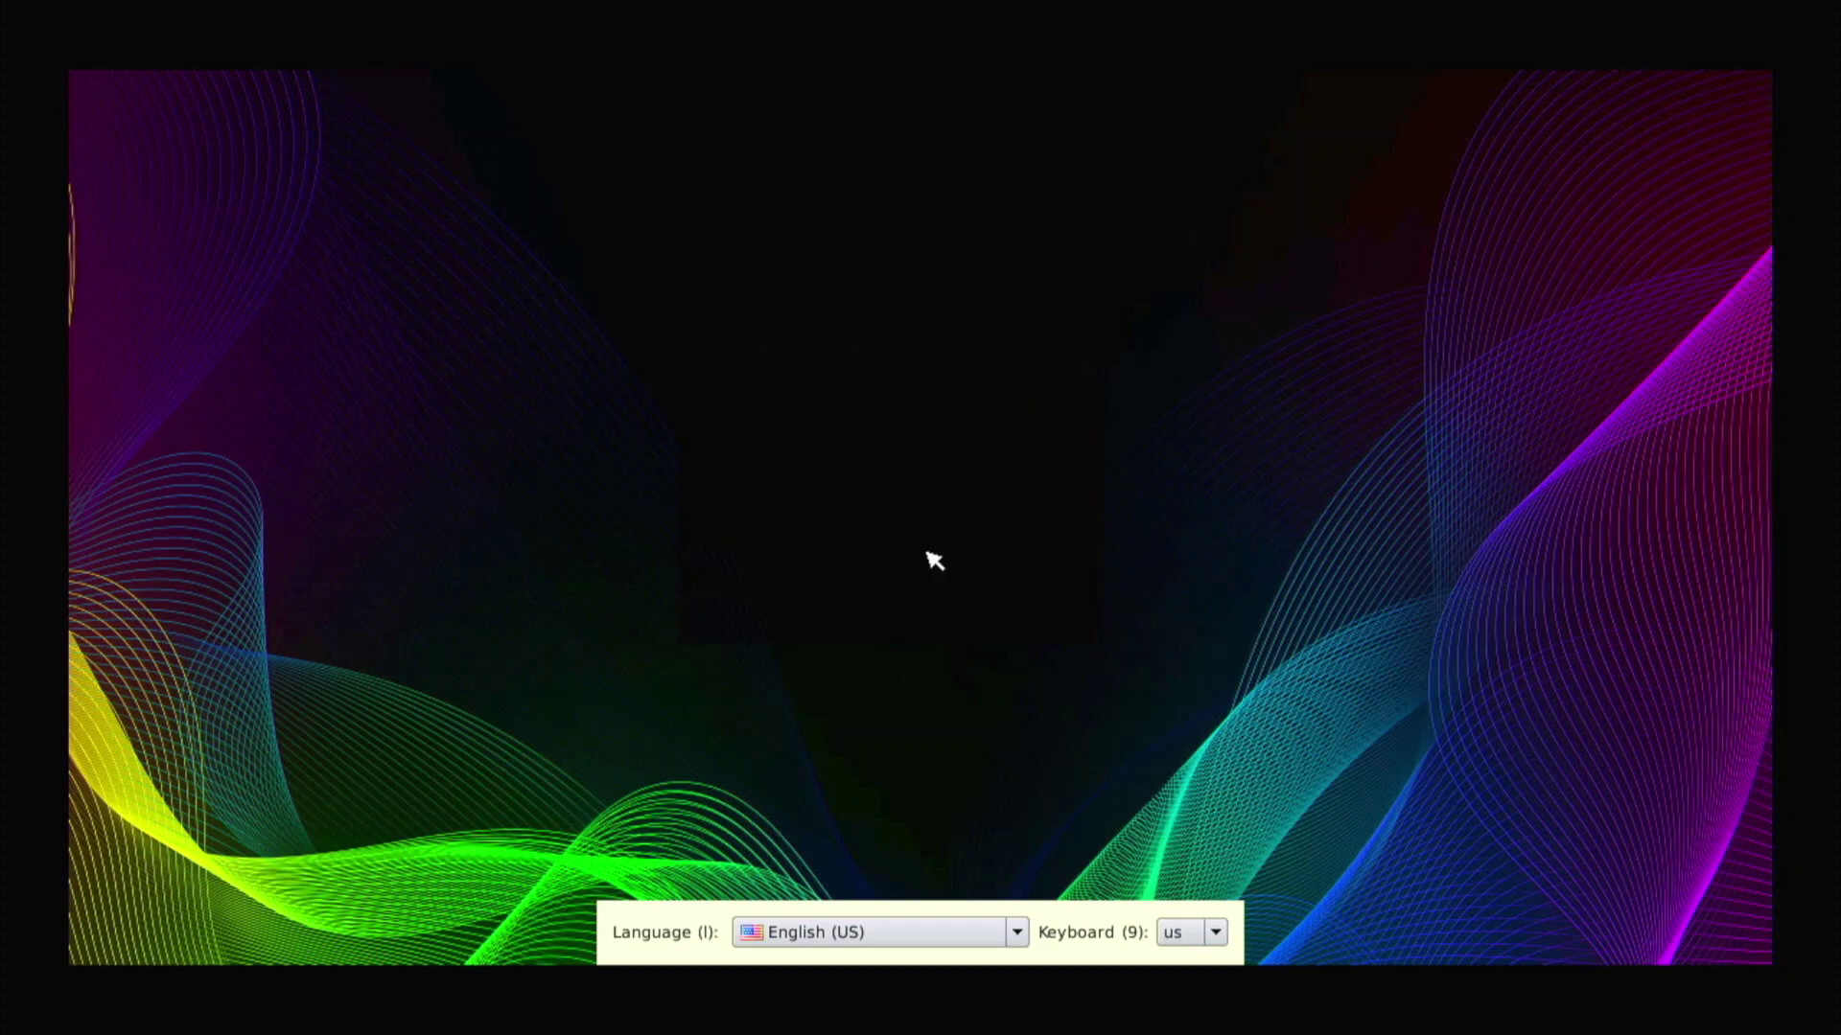
# Step: Look over the installed systems in the PINN boot selector and boot Raspberry Pi OS (32-bit)
pyautogui.click(840, 419)
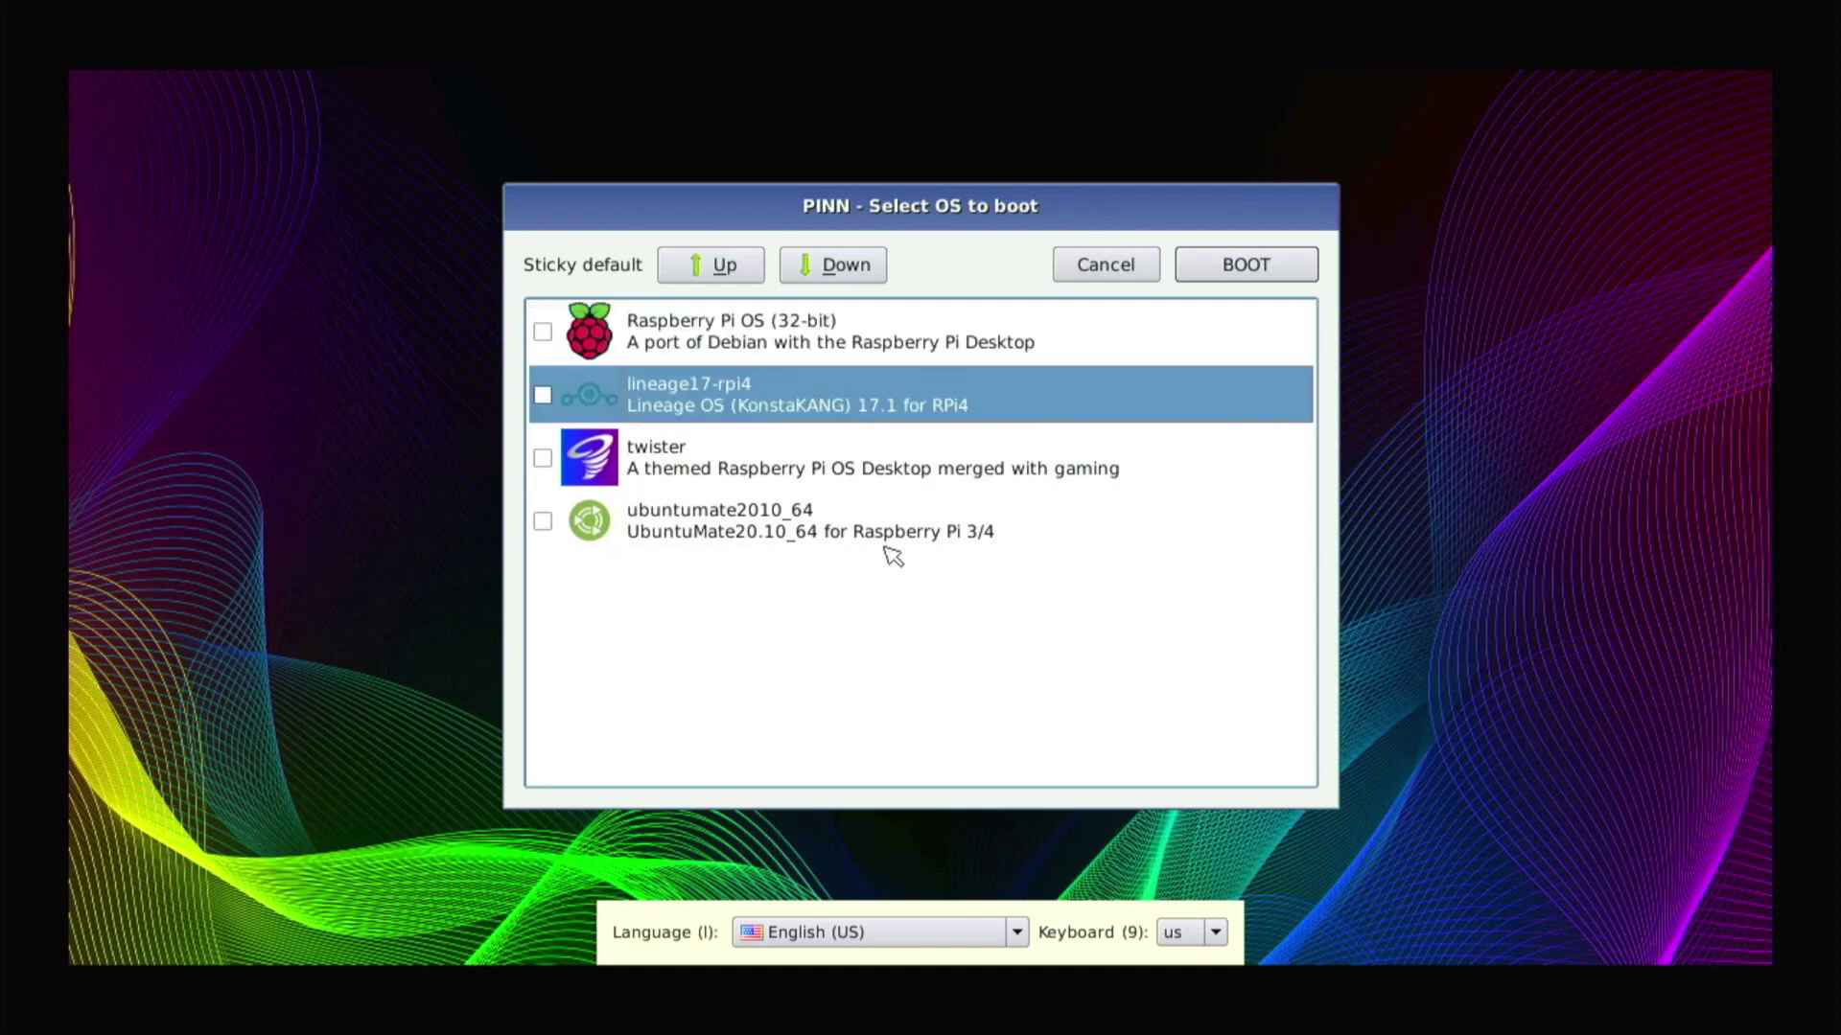
pyautogui.click(873, 471)
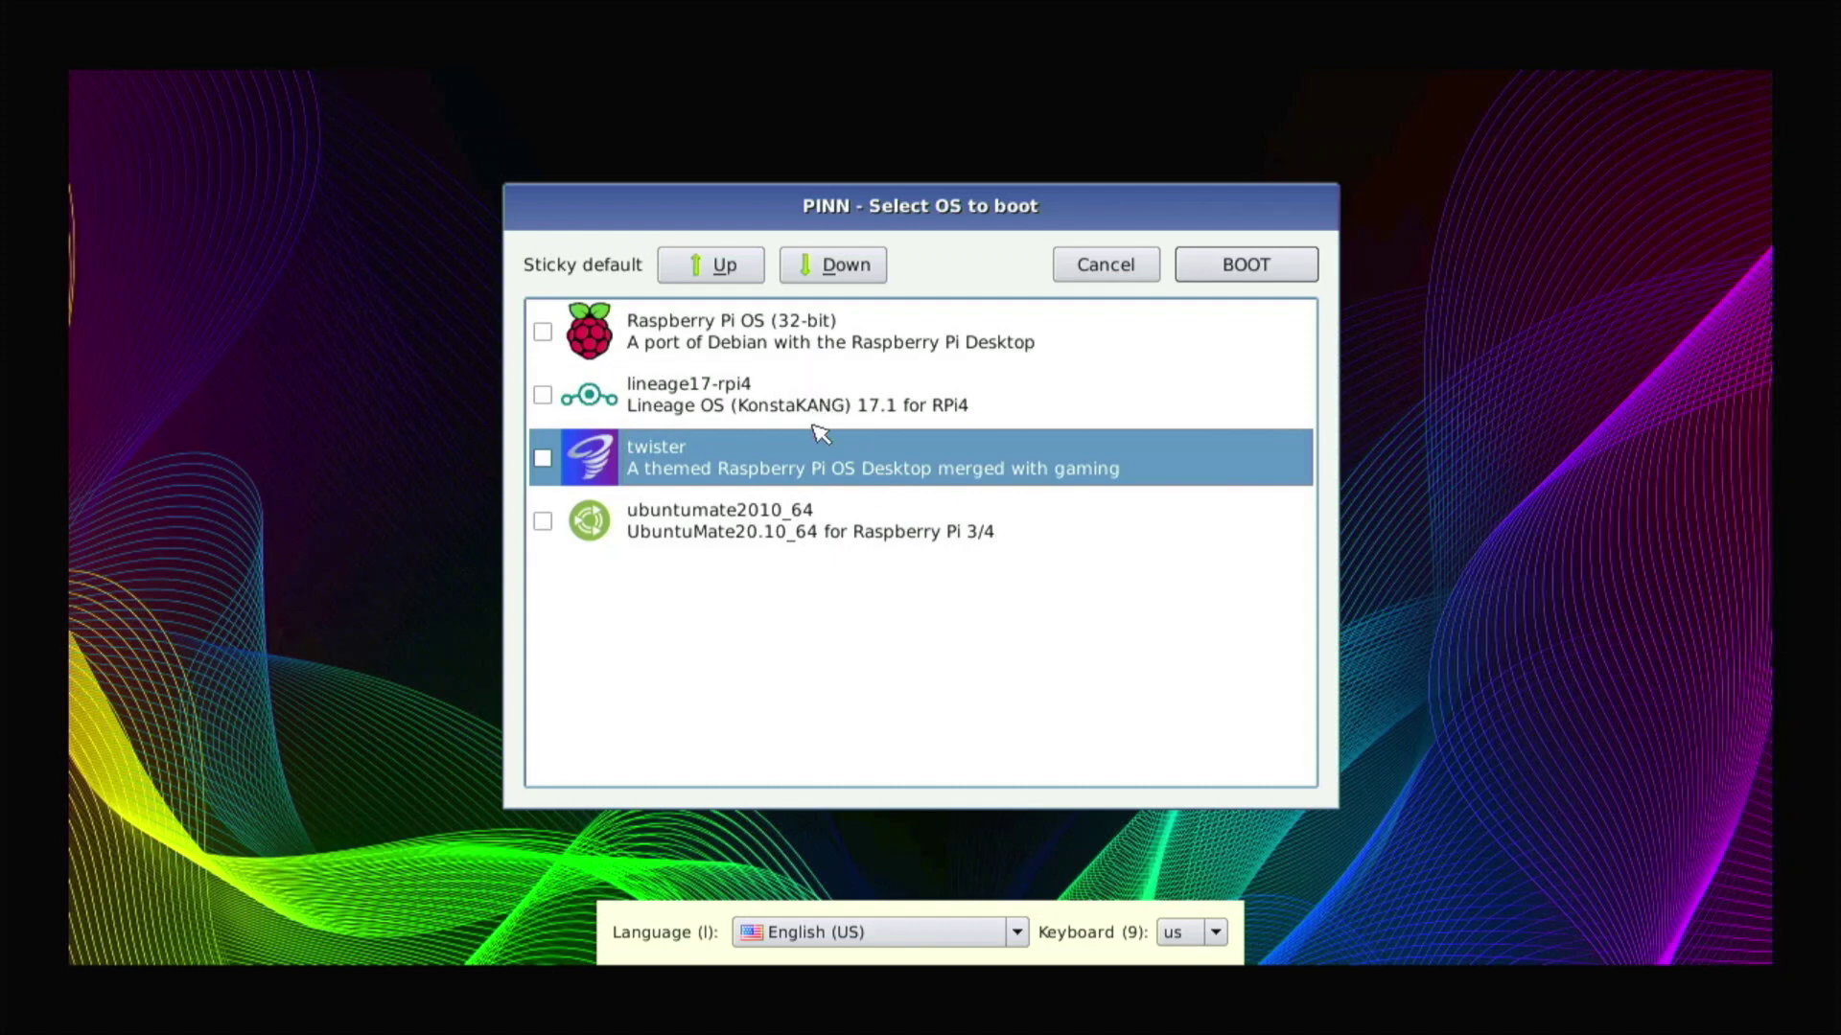
pyautogui.click(811, 408)
pyautogui.click(784, 347)
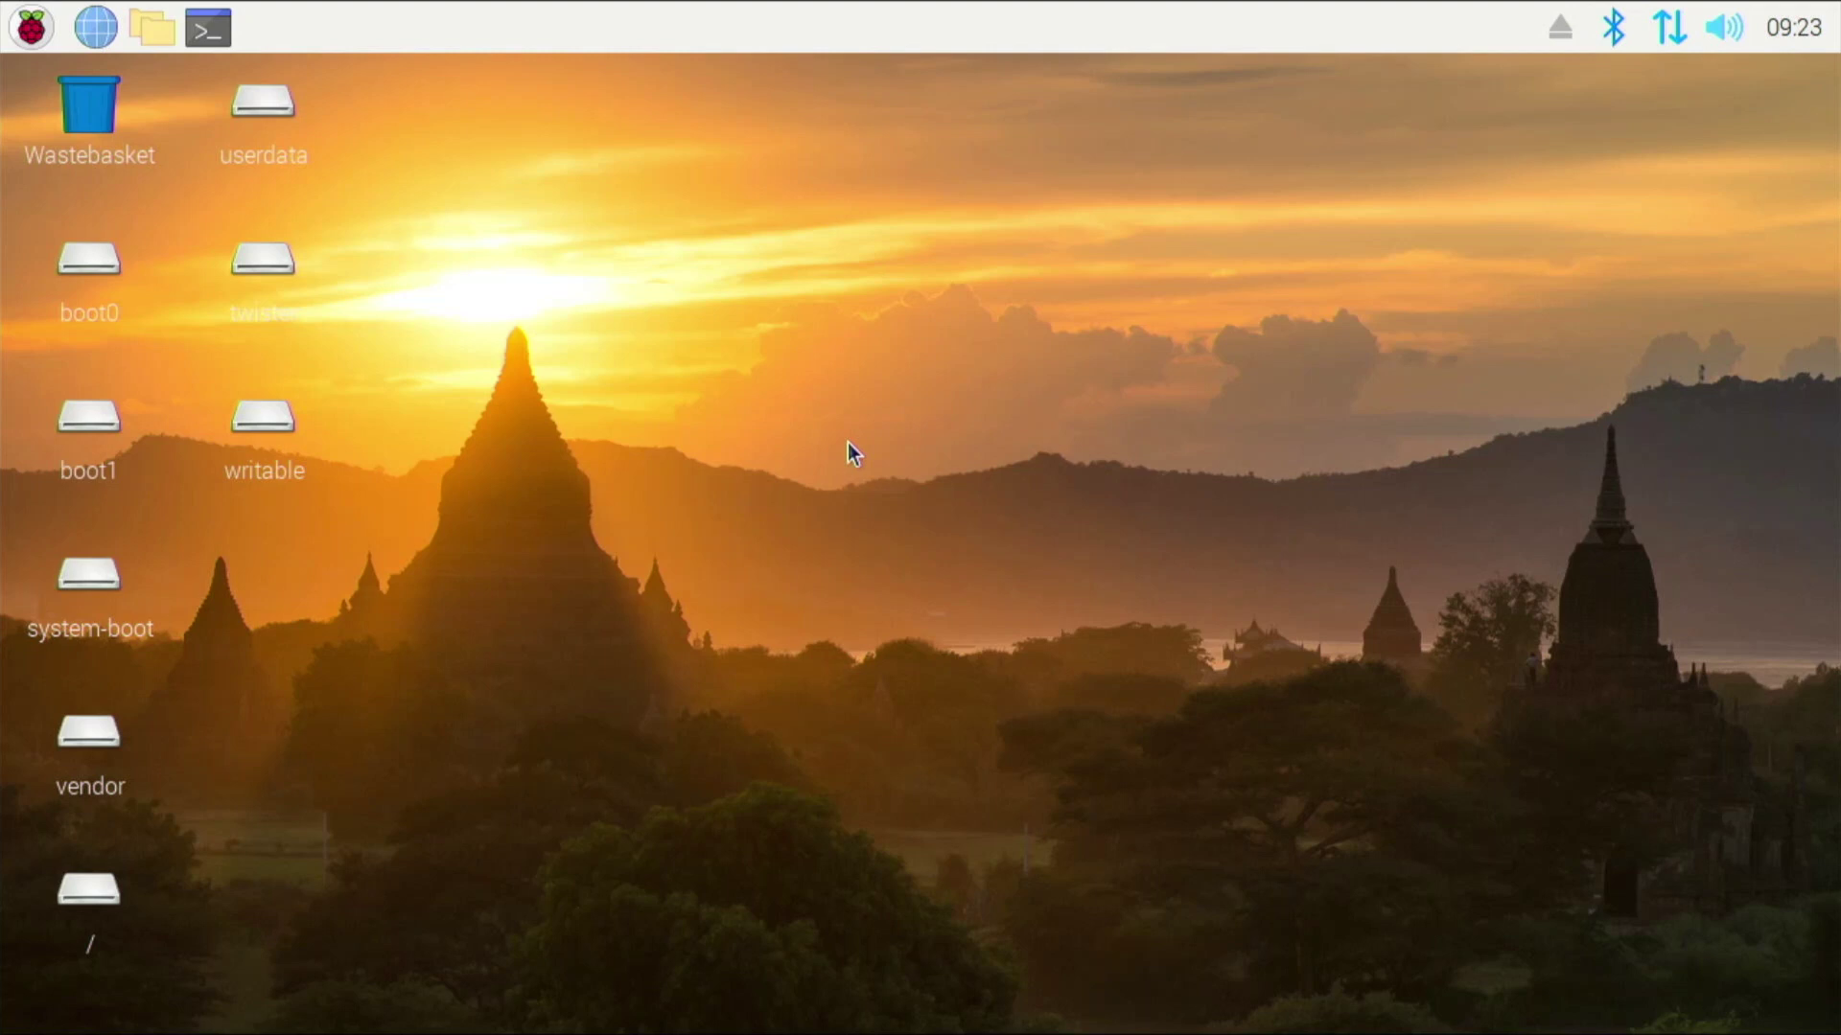
pyautogui.click(30, 27)
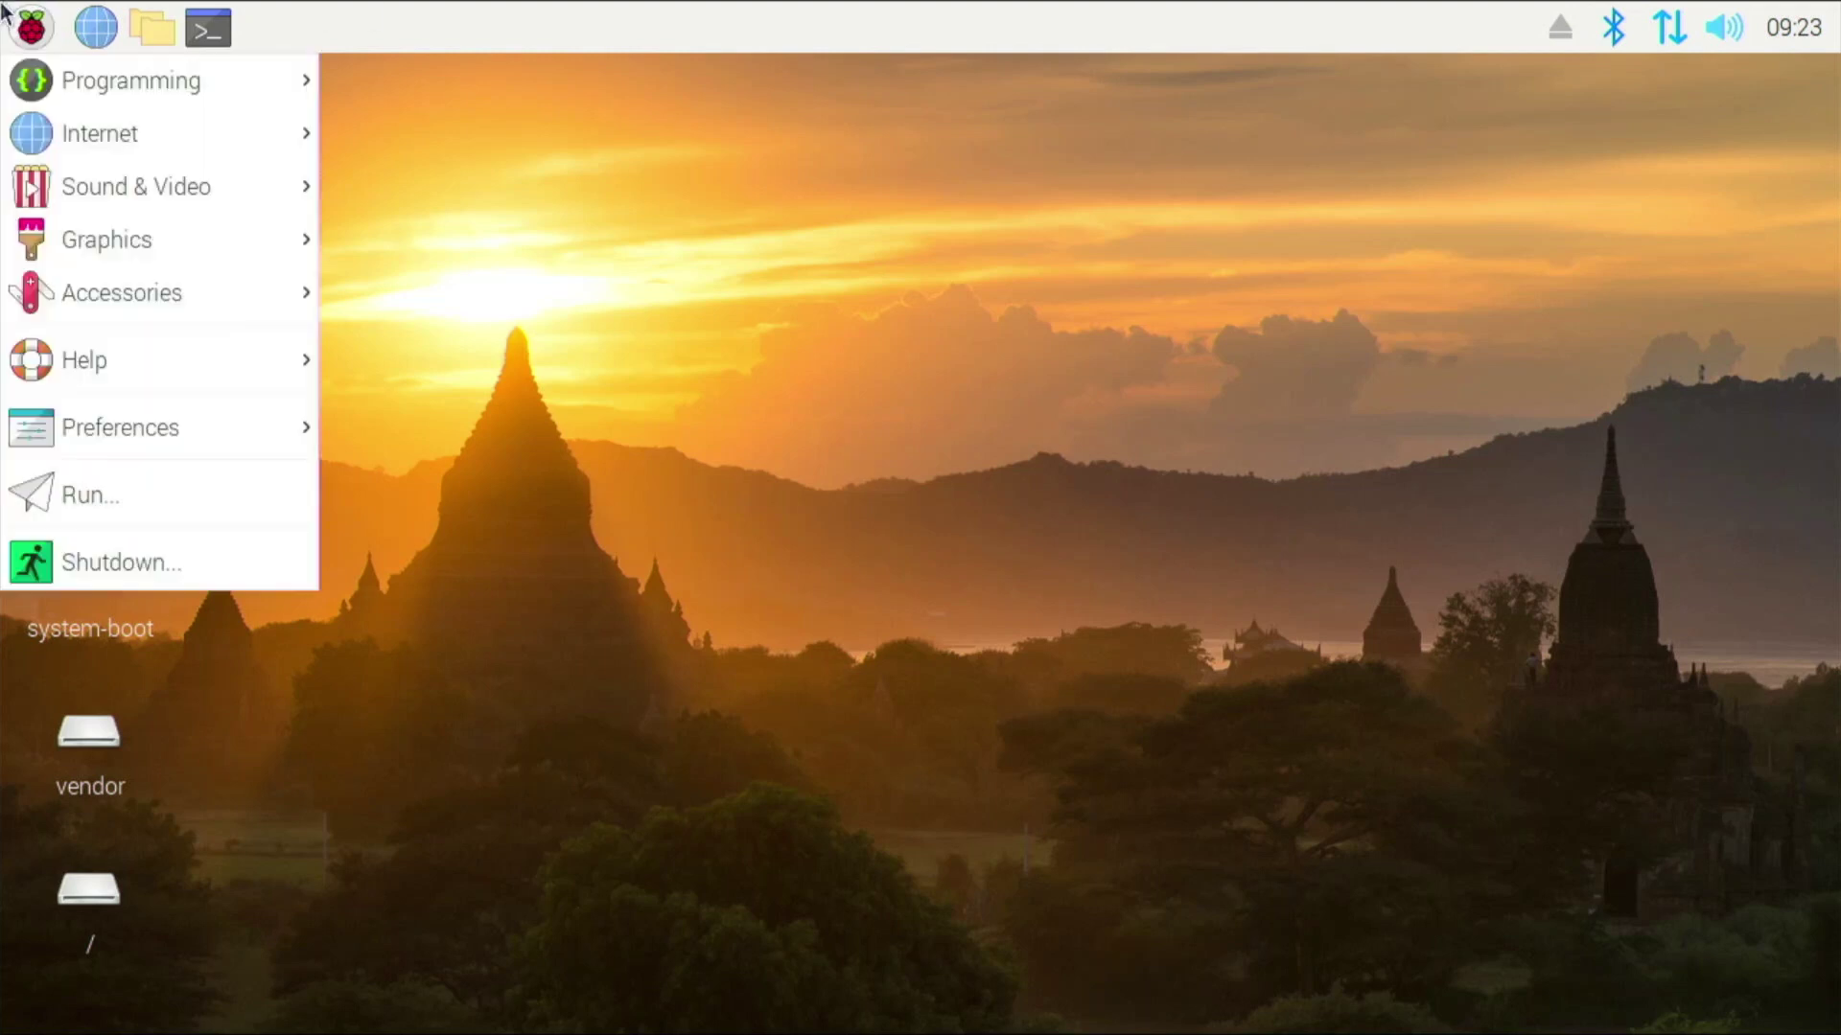
pyautogui.moveTo(37, 163)
pyautogui.click(753, 587)
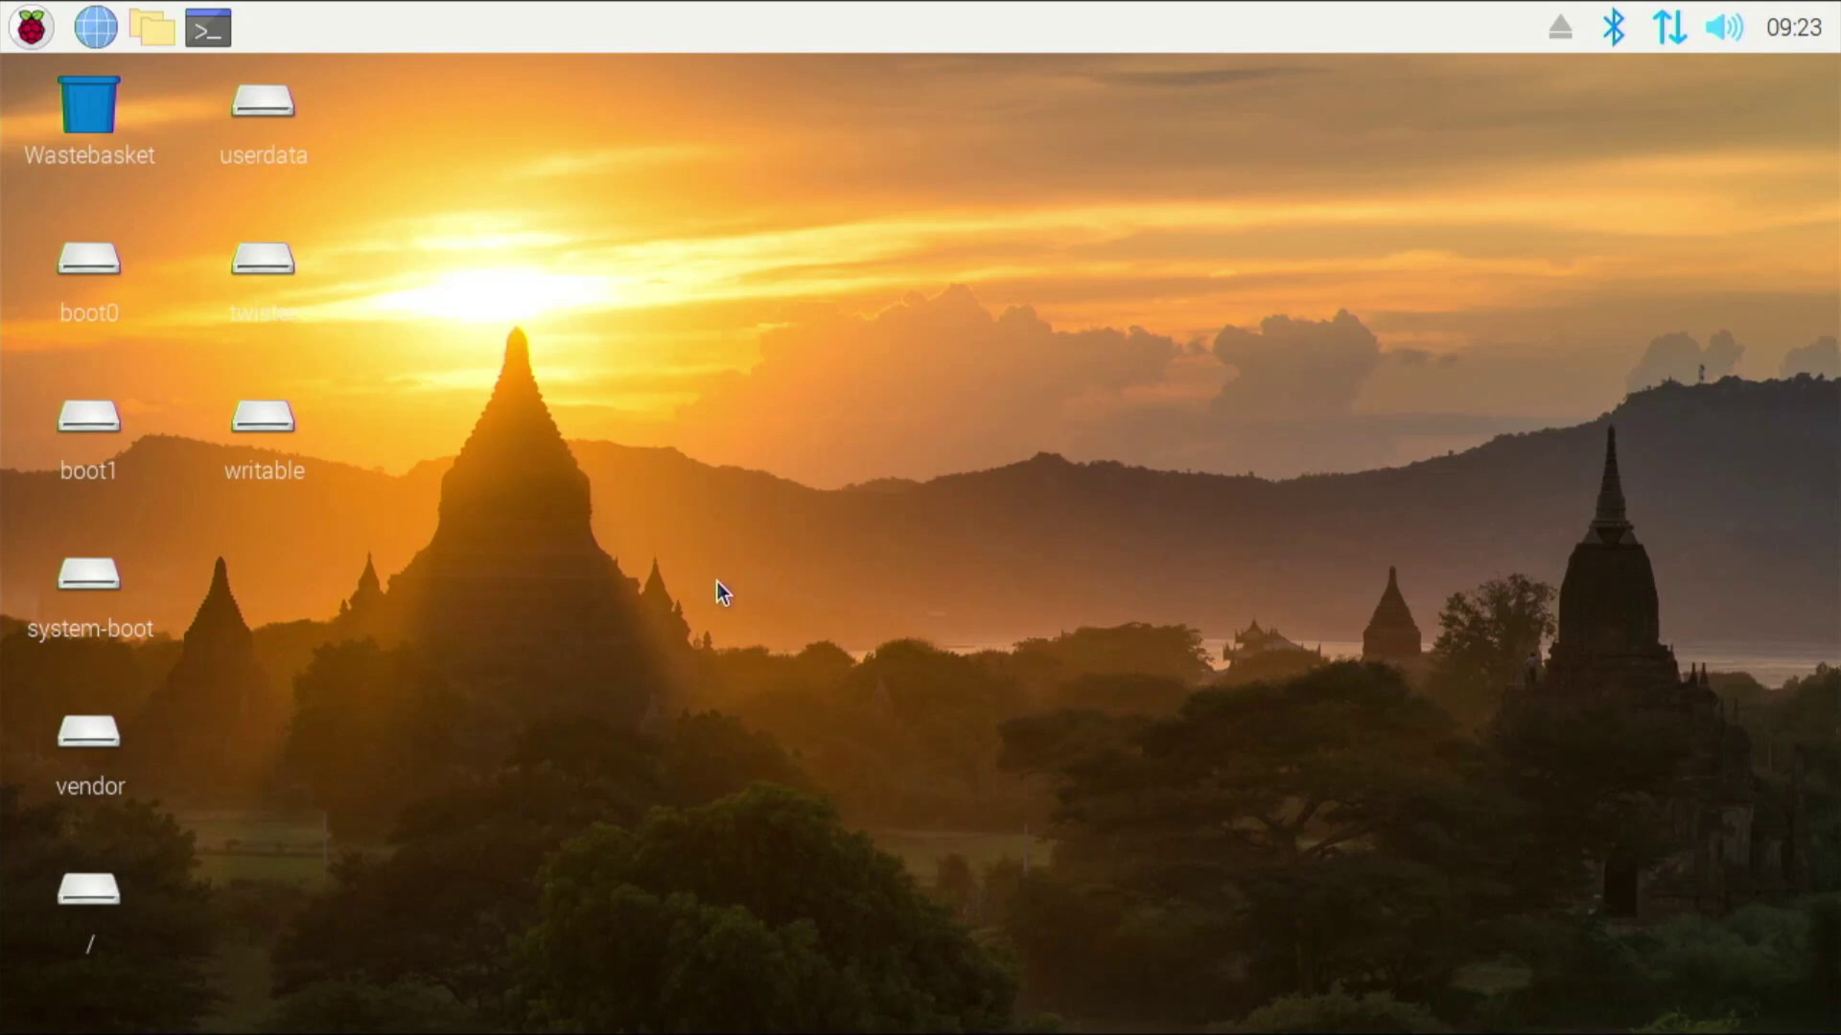
pyautogui.moveTo(629, 147); pyautogui.dragTo(358, 770)
pyautogui.moveTo(412, 978); pyautogui.dragTo(216, 712)
# Step: Look through the files on the system-boot volume from the desktop and close its window
pyautogui.doubleClick(102, 578)
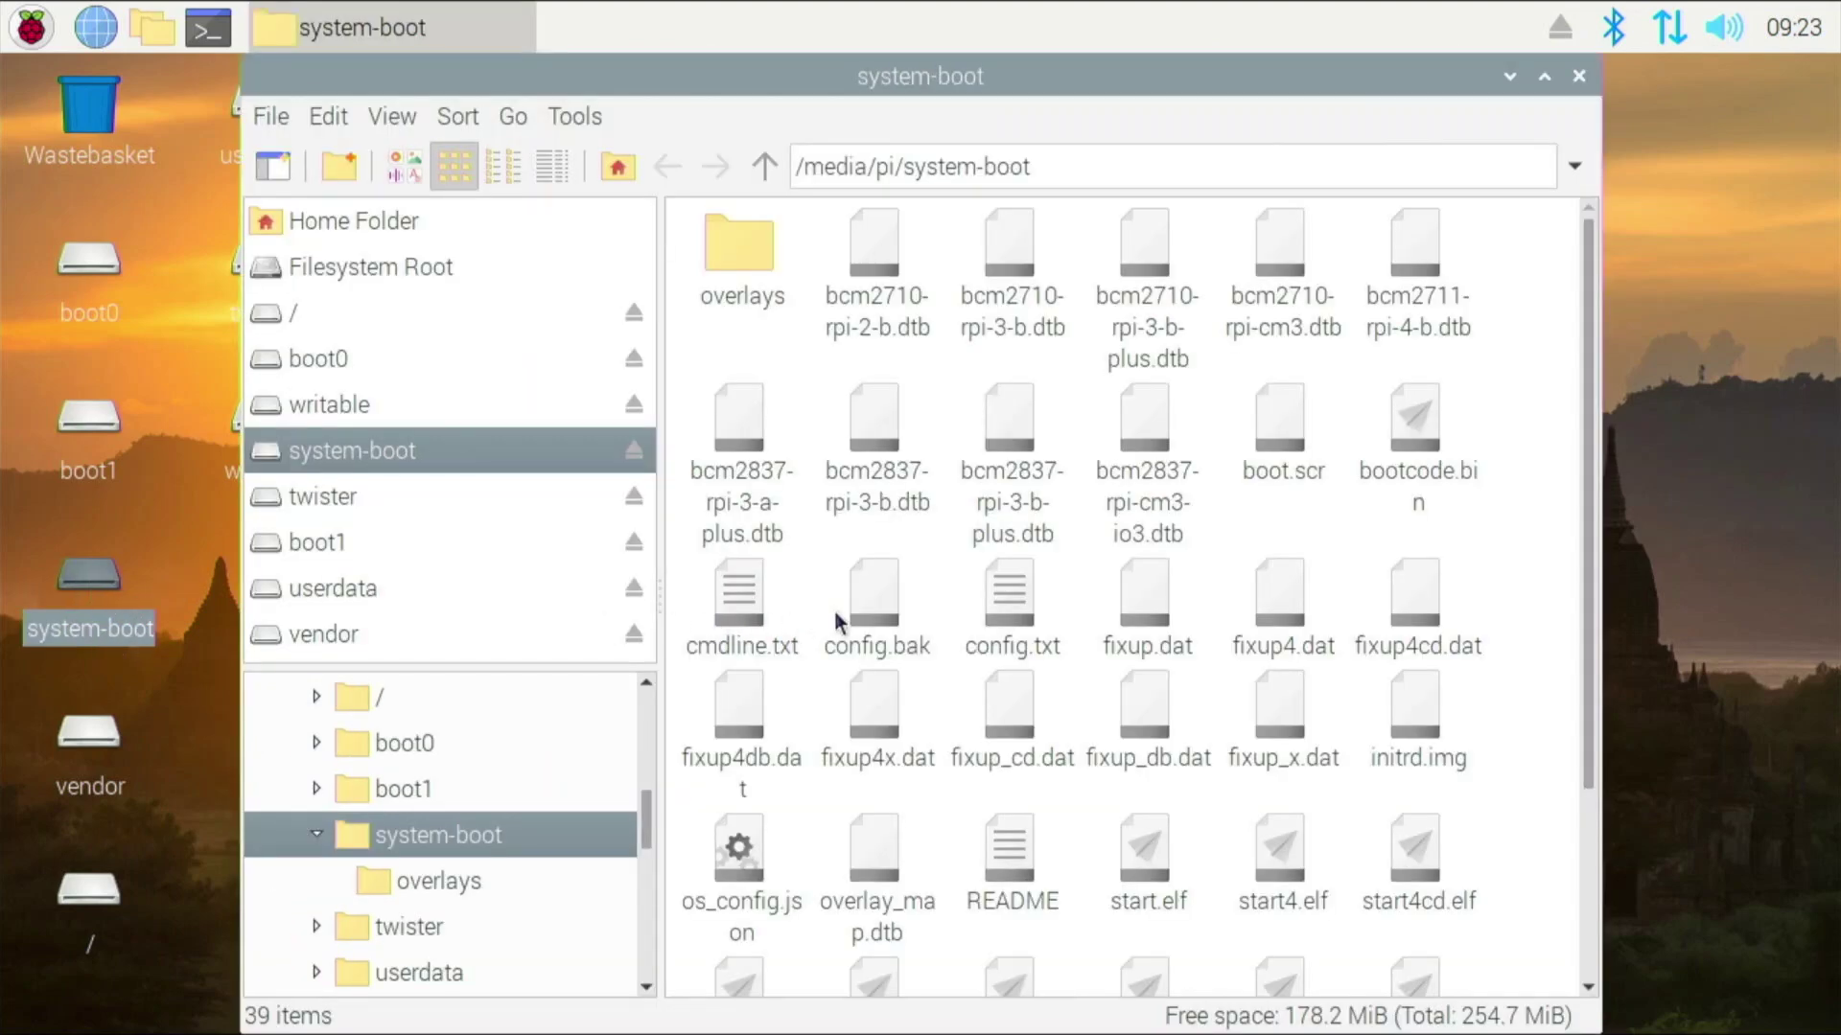
pyautogui.scroll(-3, 843, 608)
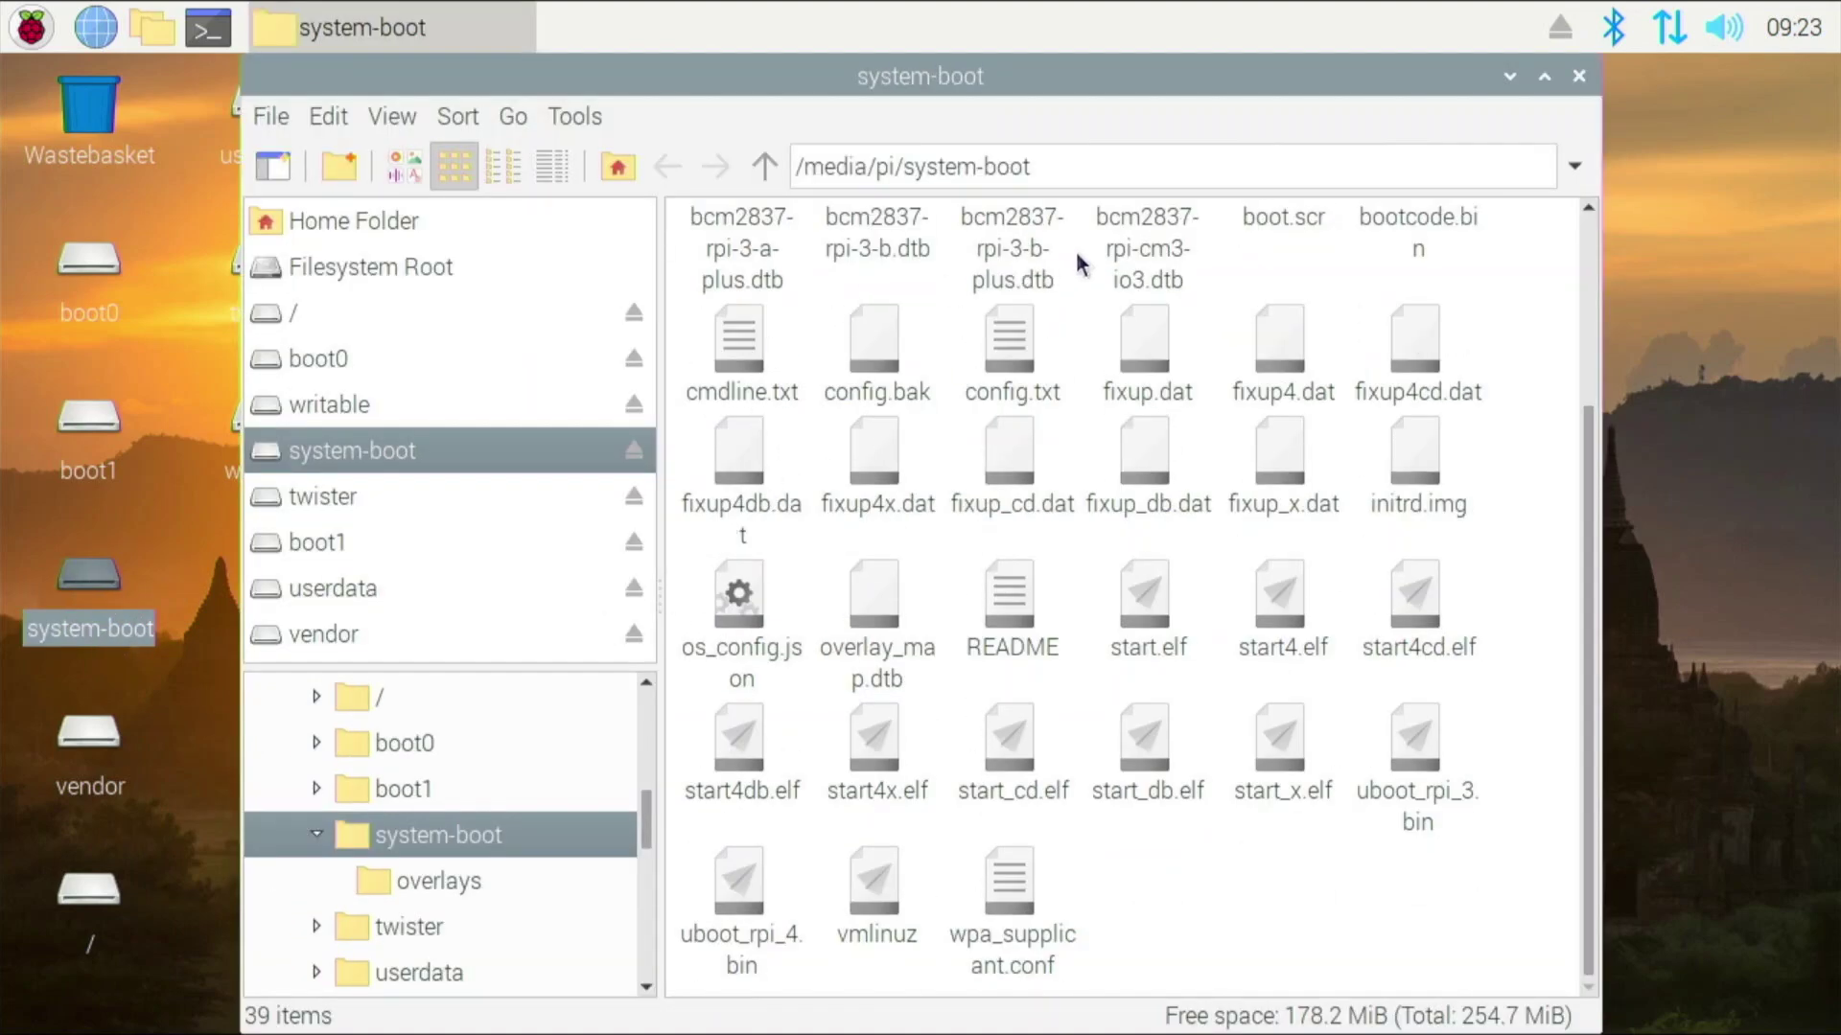
pyautogui.click(1578, 76)
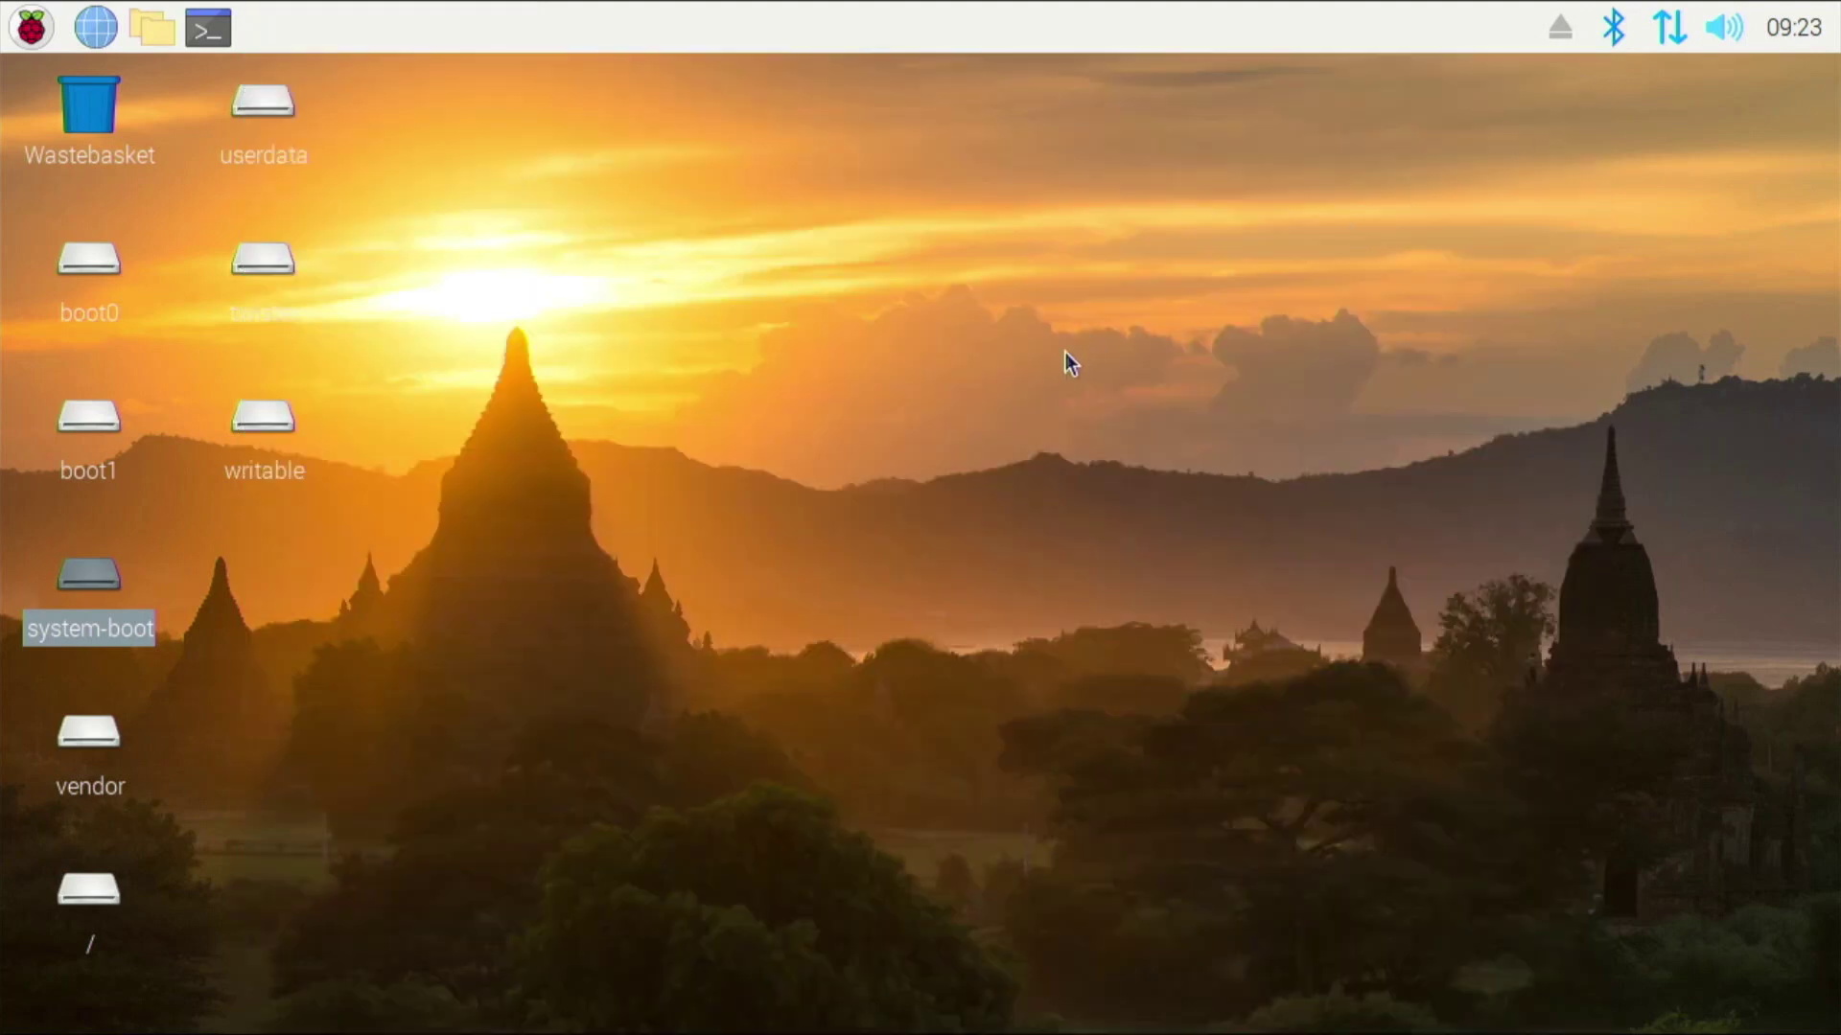
# Step: Turn off the display of external disks on the desktop in the desktop preferences and apply the change
pyautogui.click(659, 320)
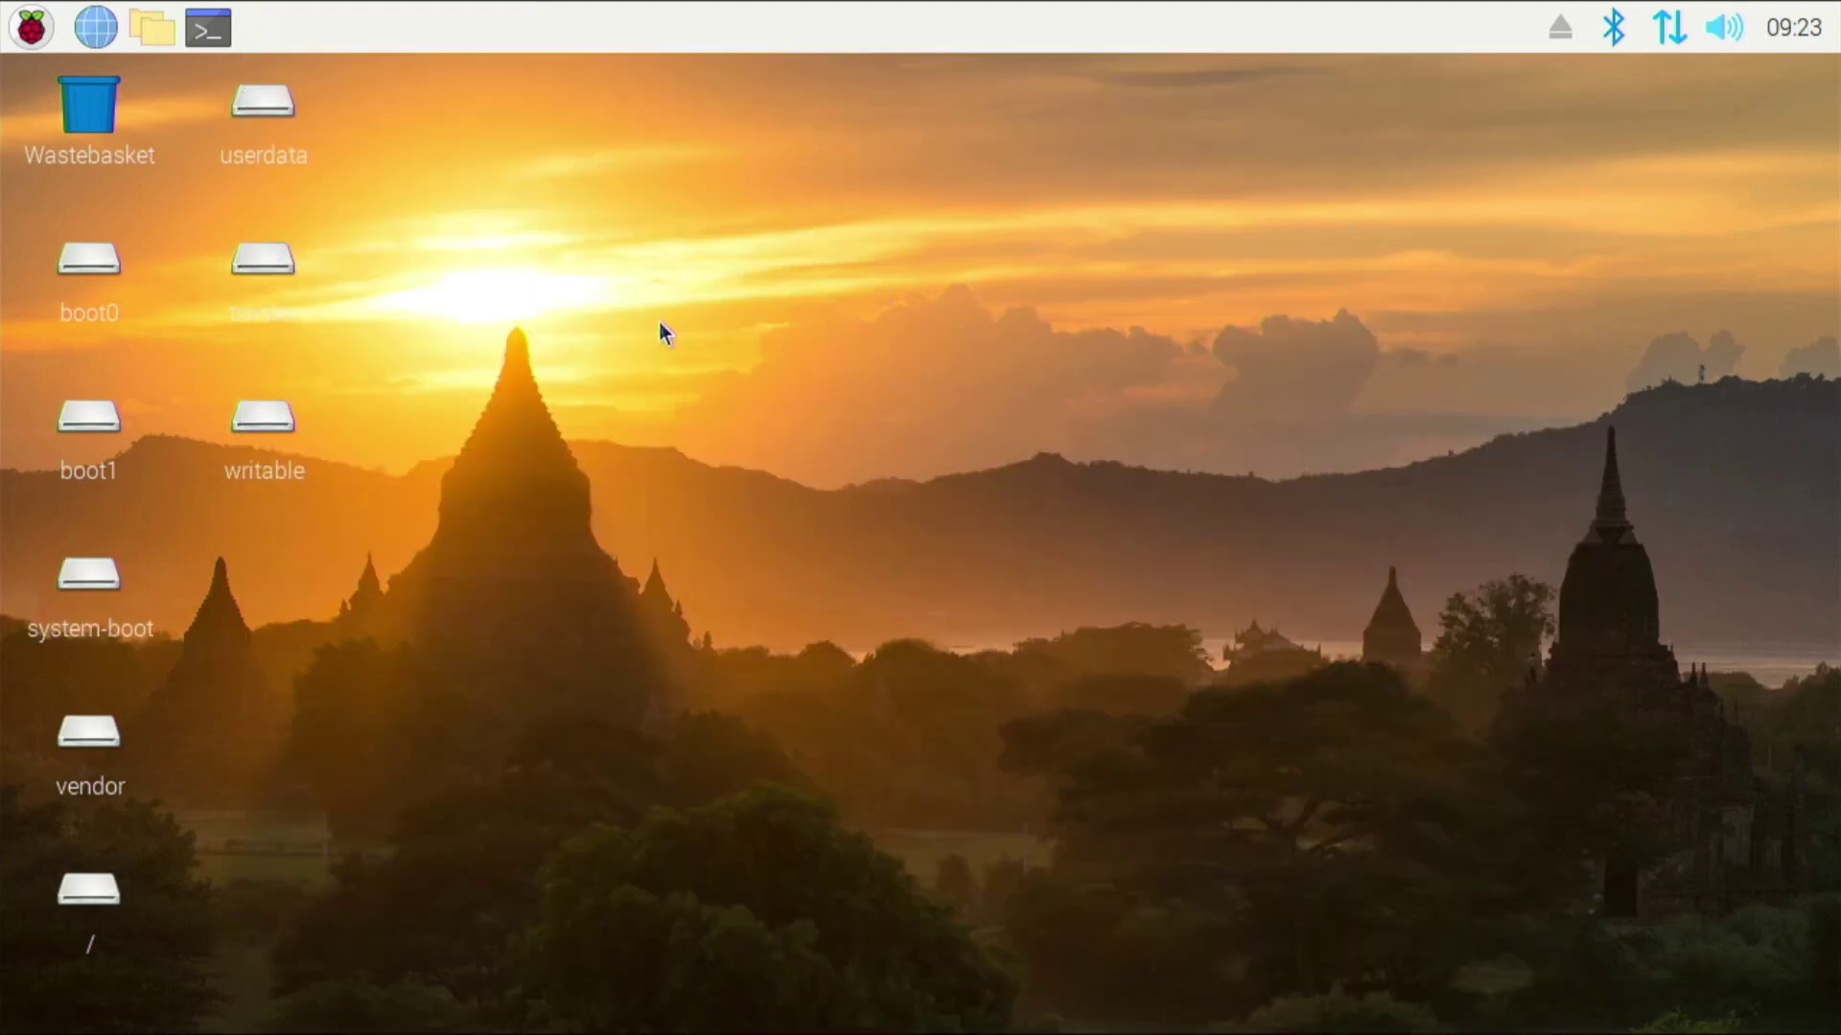
pyautogui.rightClick(662, 326)
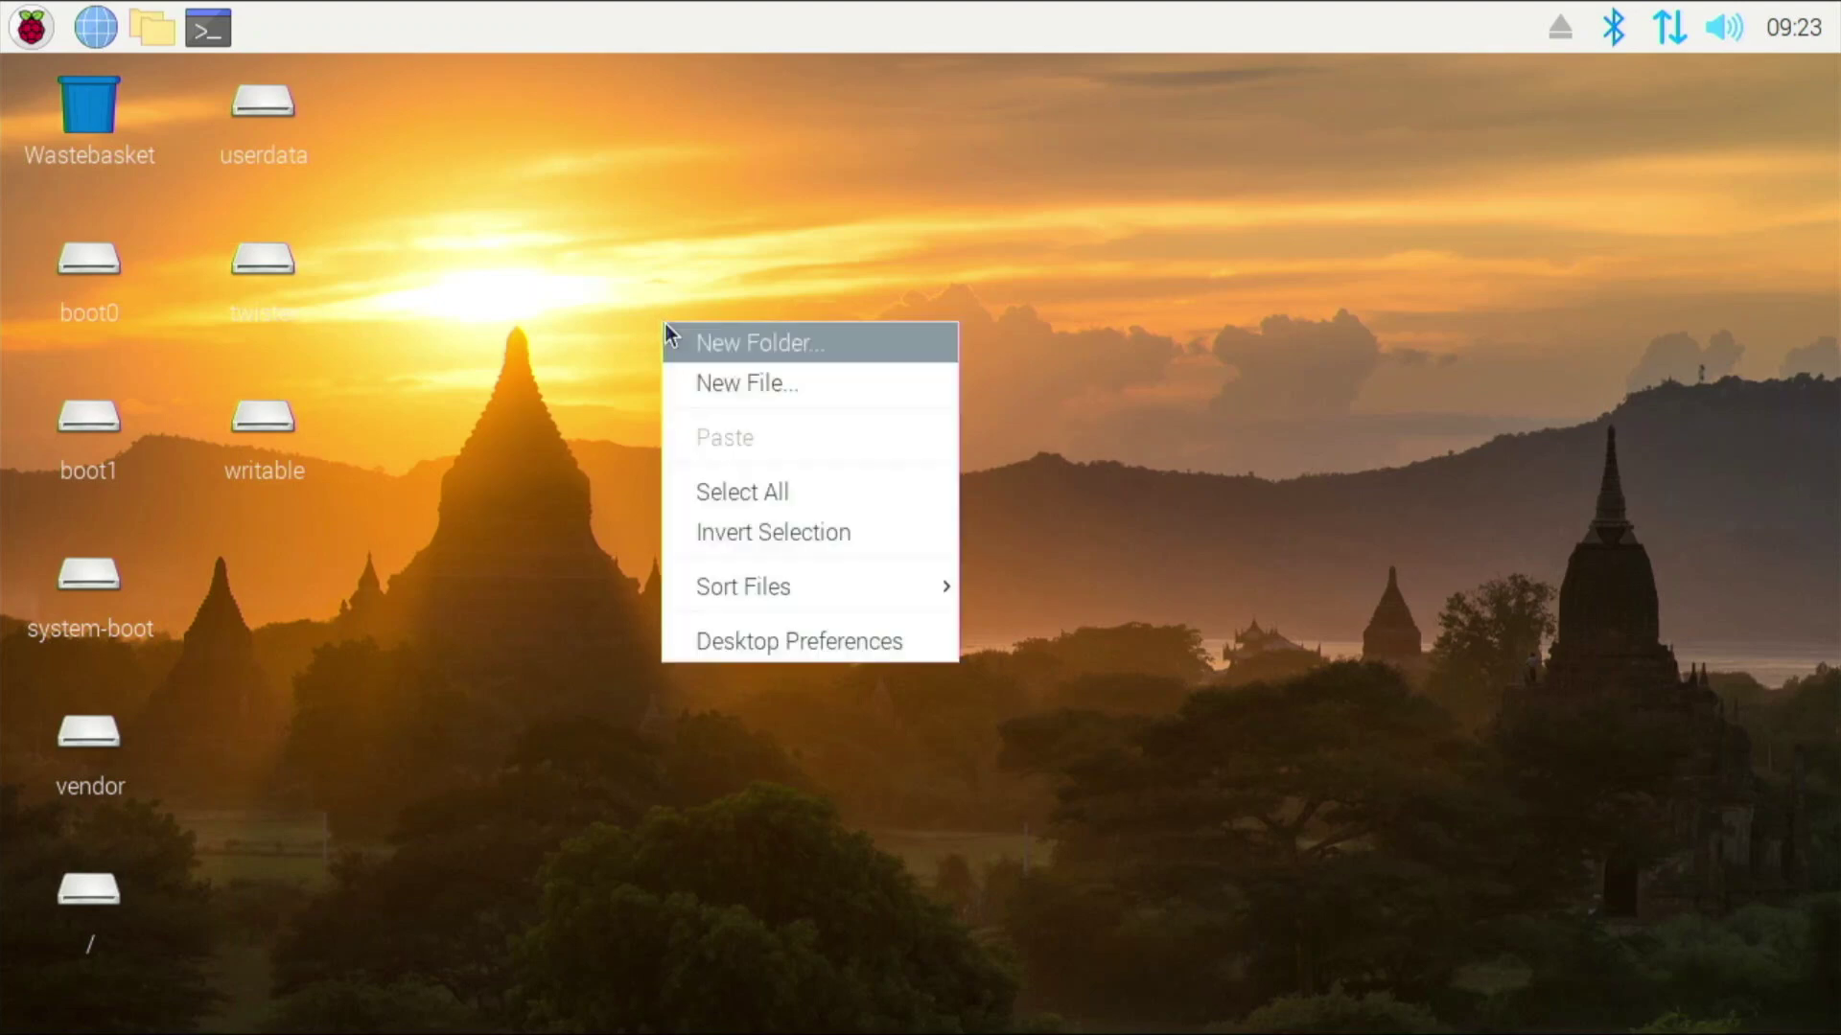
pyautogui.click(768, 641)
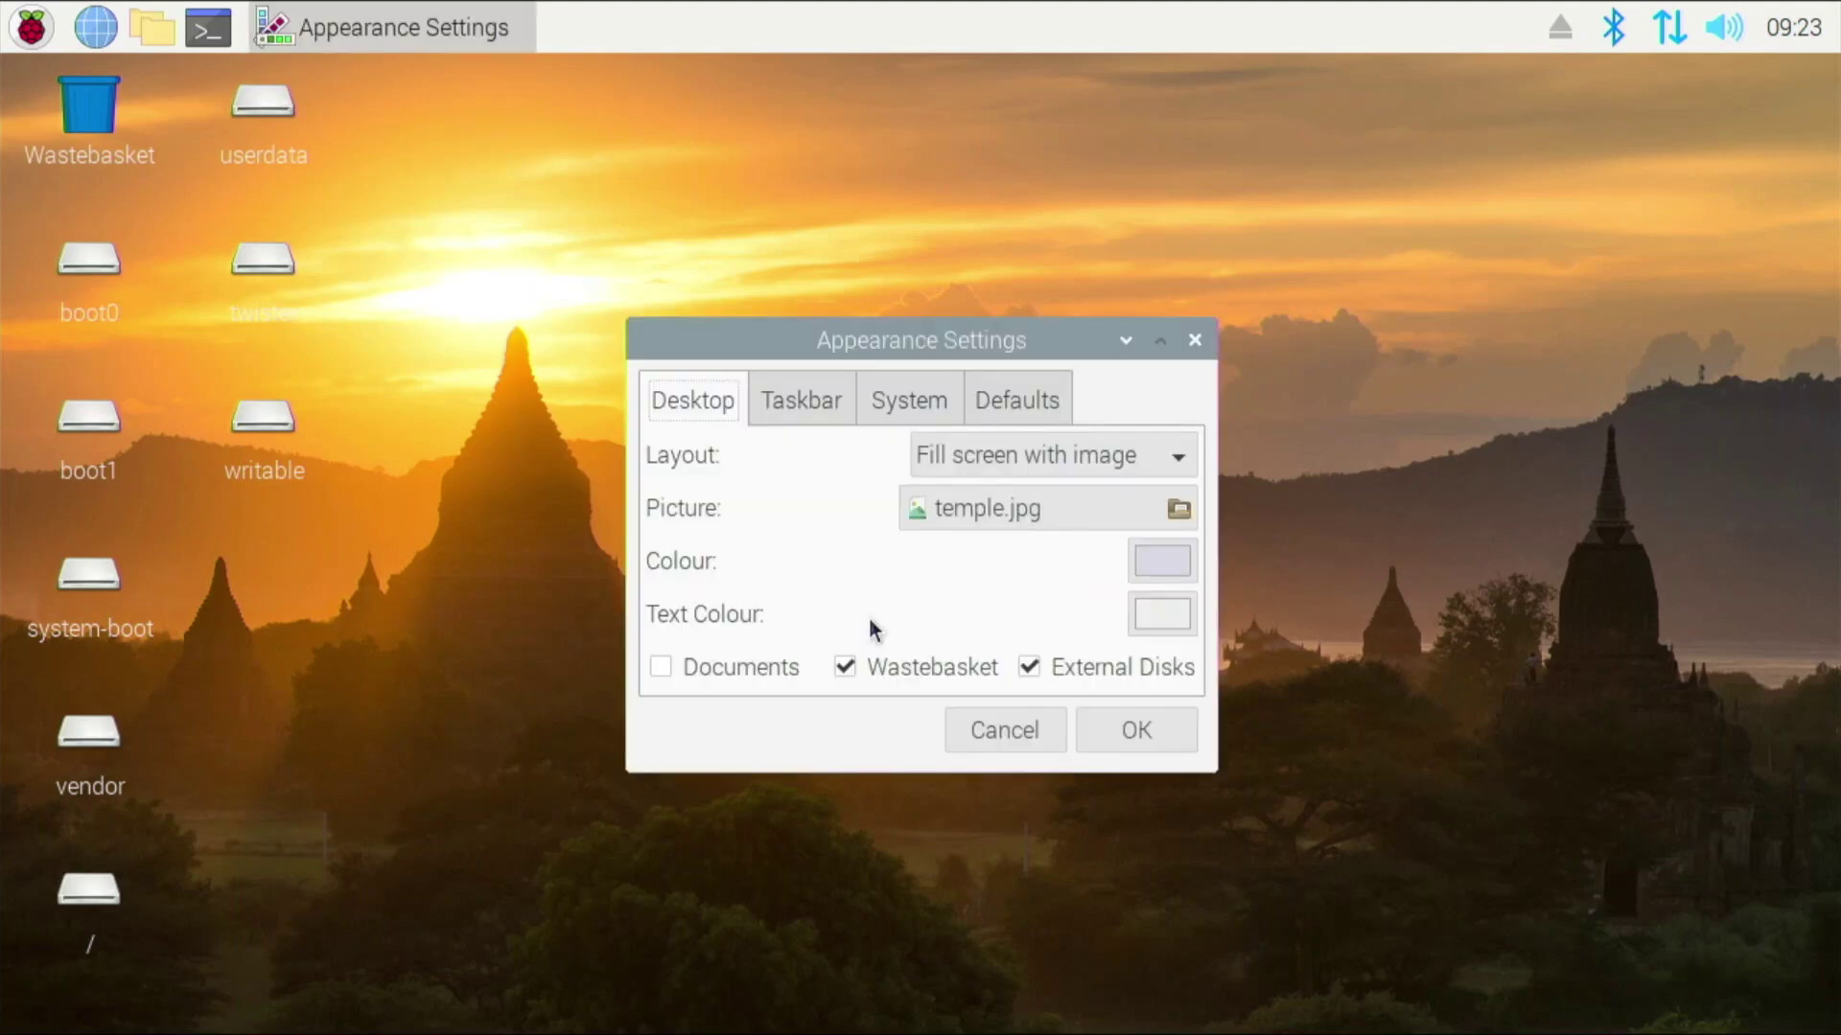
pyautogui.click(1061, 664)
pyautogui.click(1150, 719)
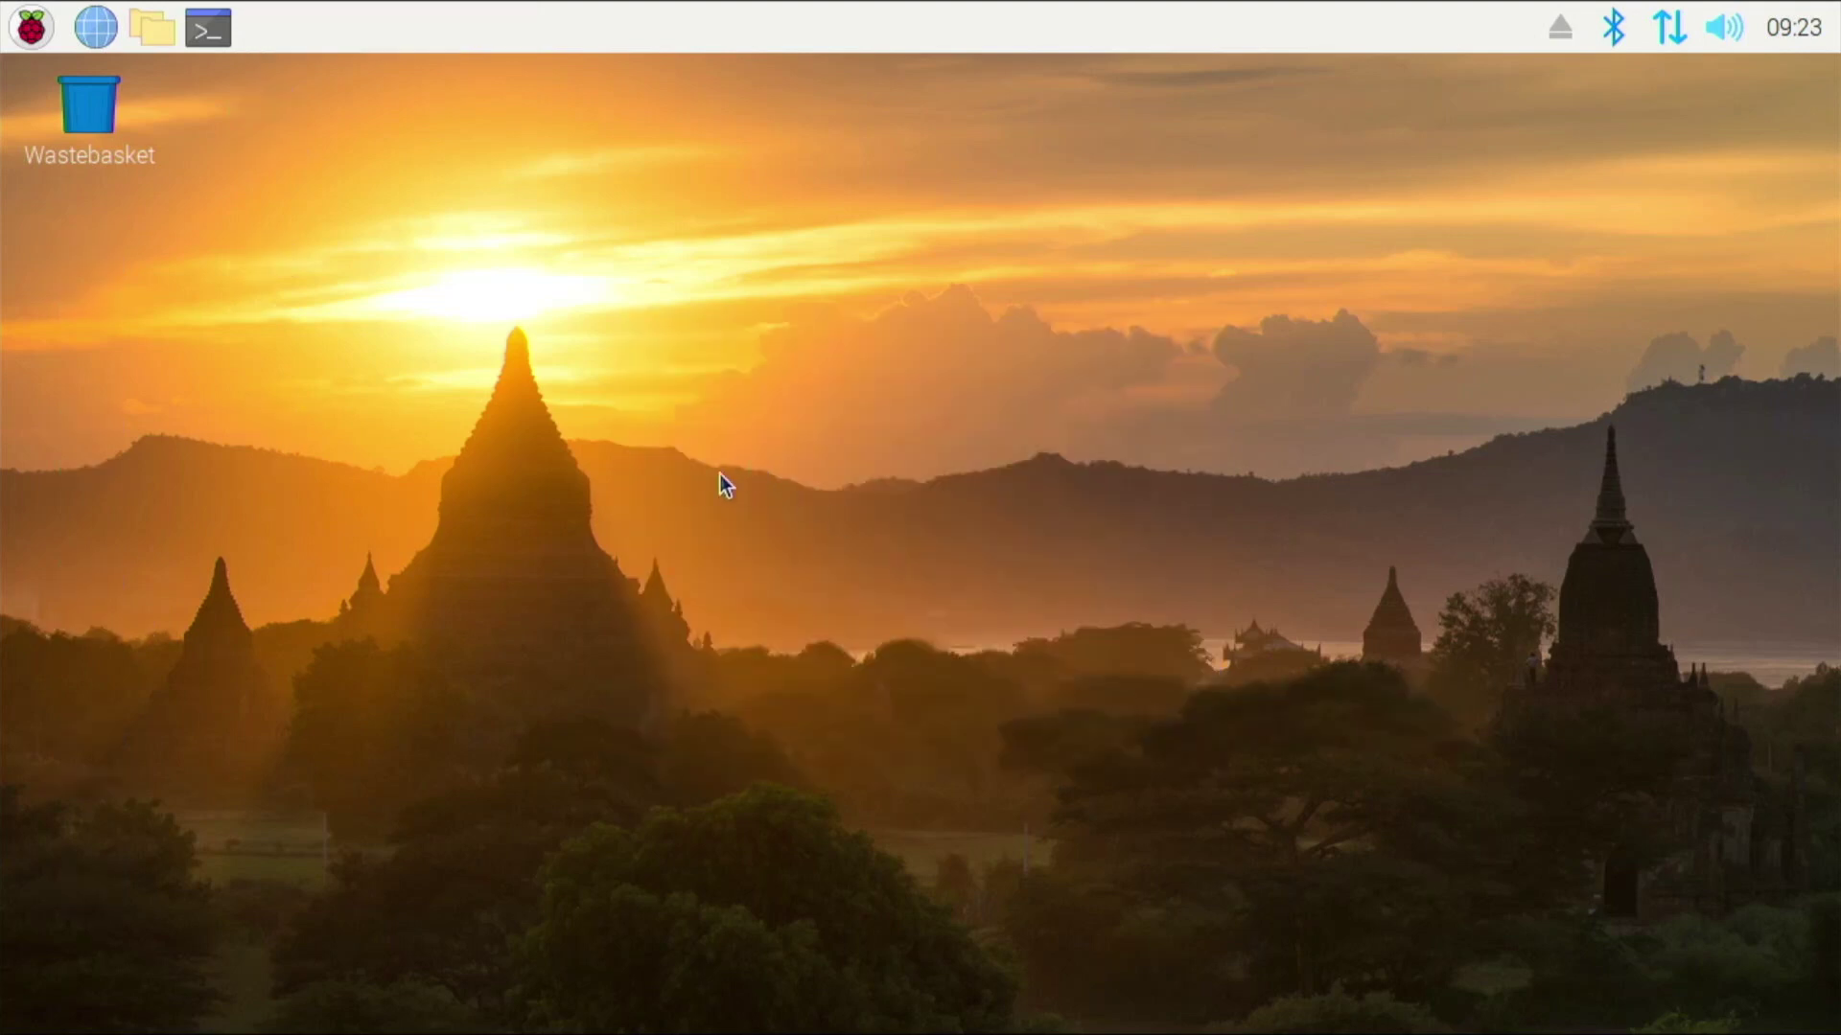
# Step: Install the neofetch package with apt in a terminal, confirming the installation
pyautogui.click(31, 27)
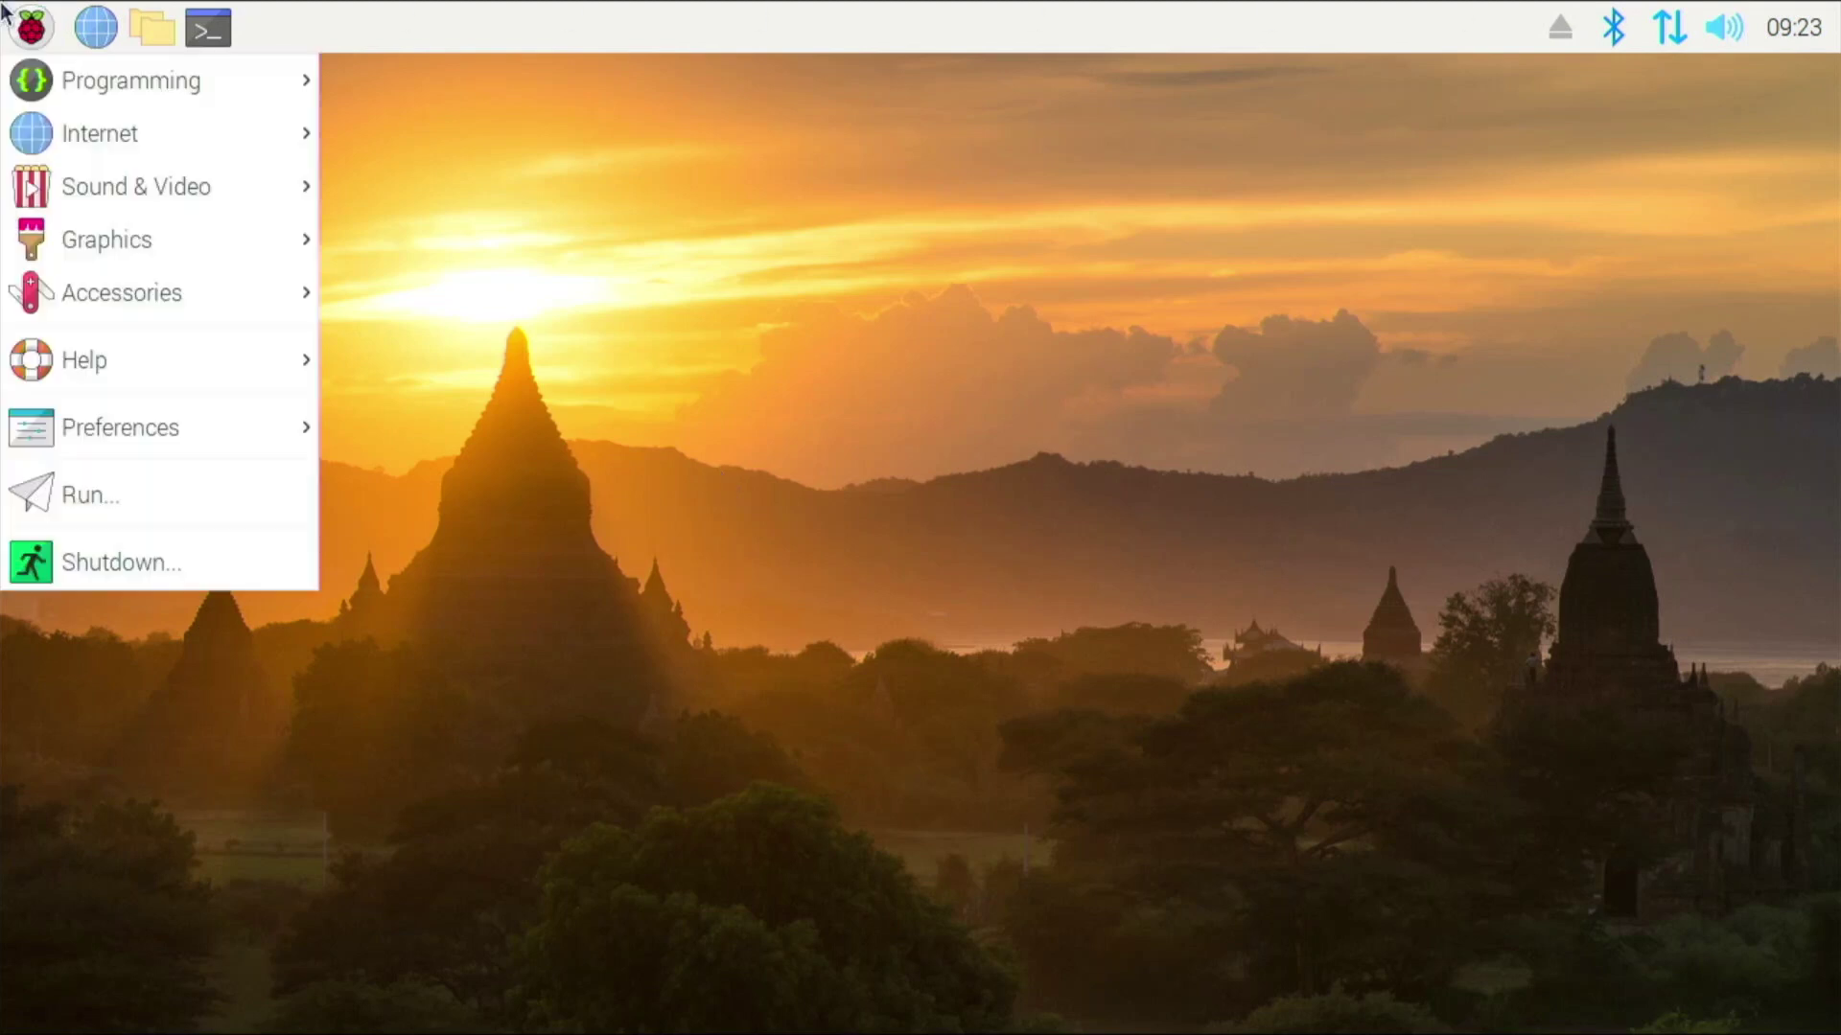
pyautogui.click(202, 15)
pyautogui.click(207, 19)
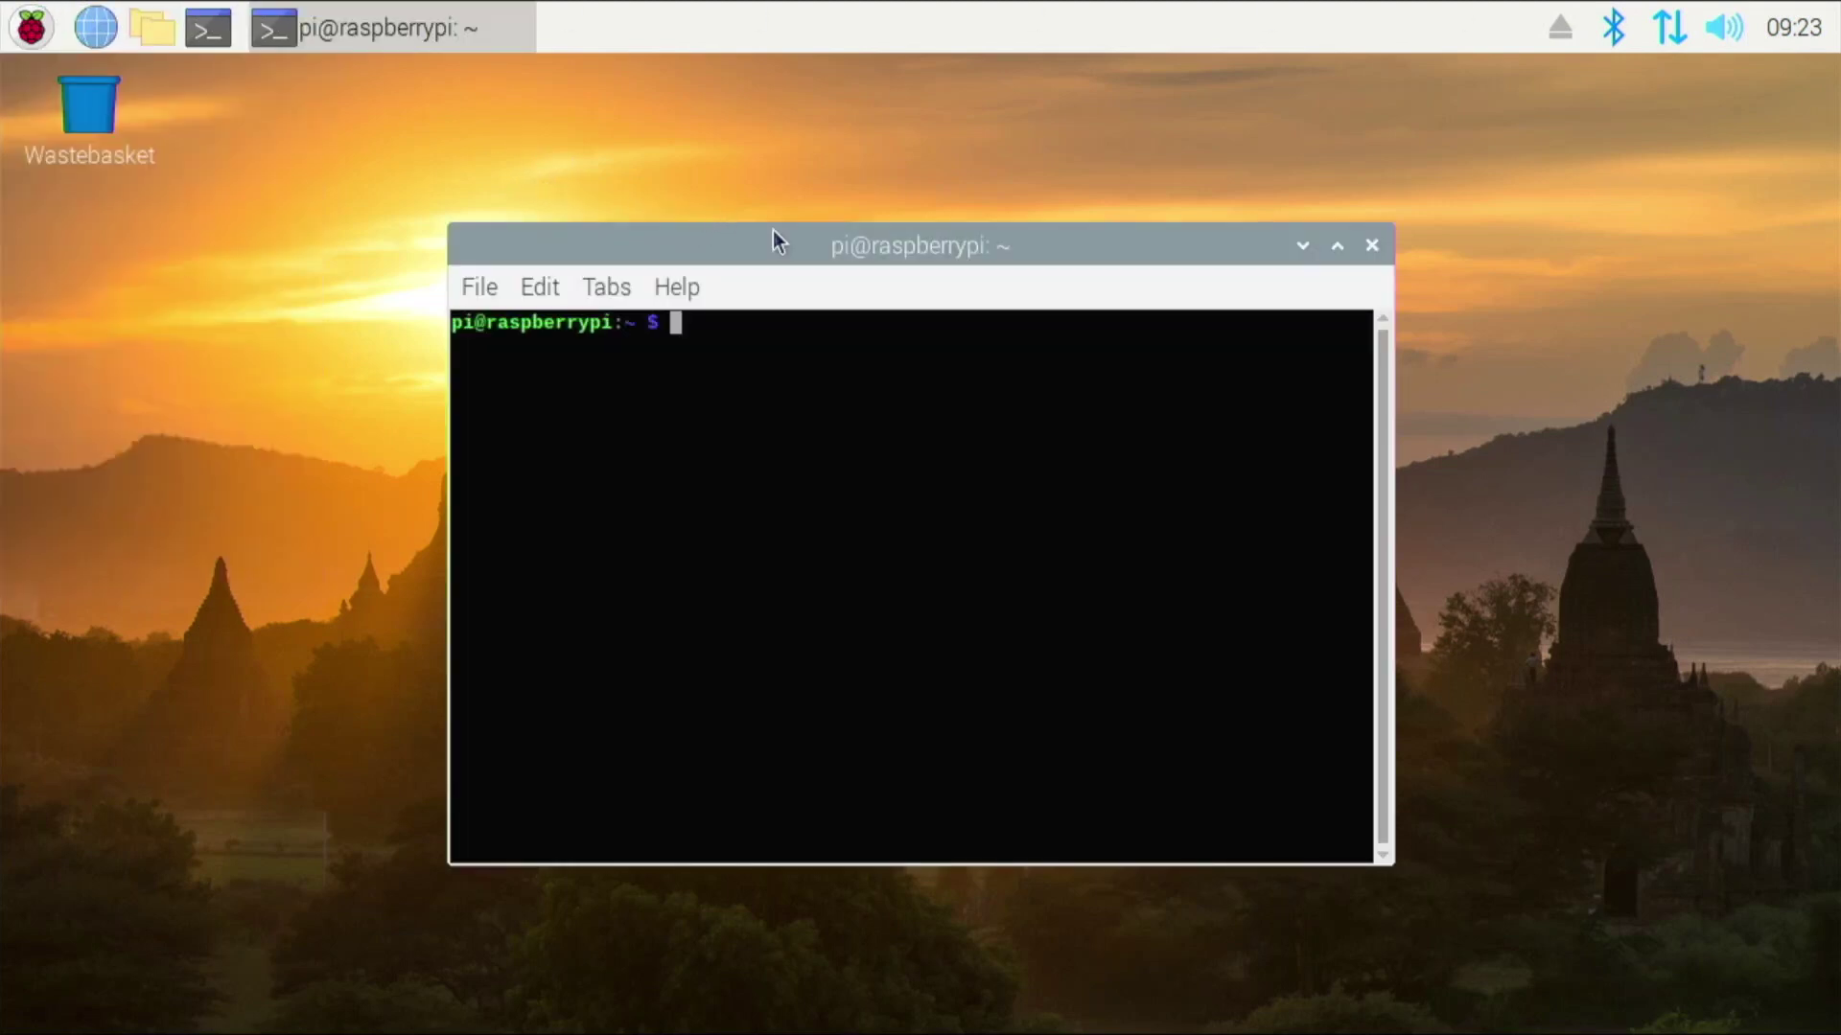
pyautogui.write('sudo apt instaklk')
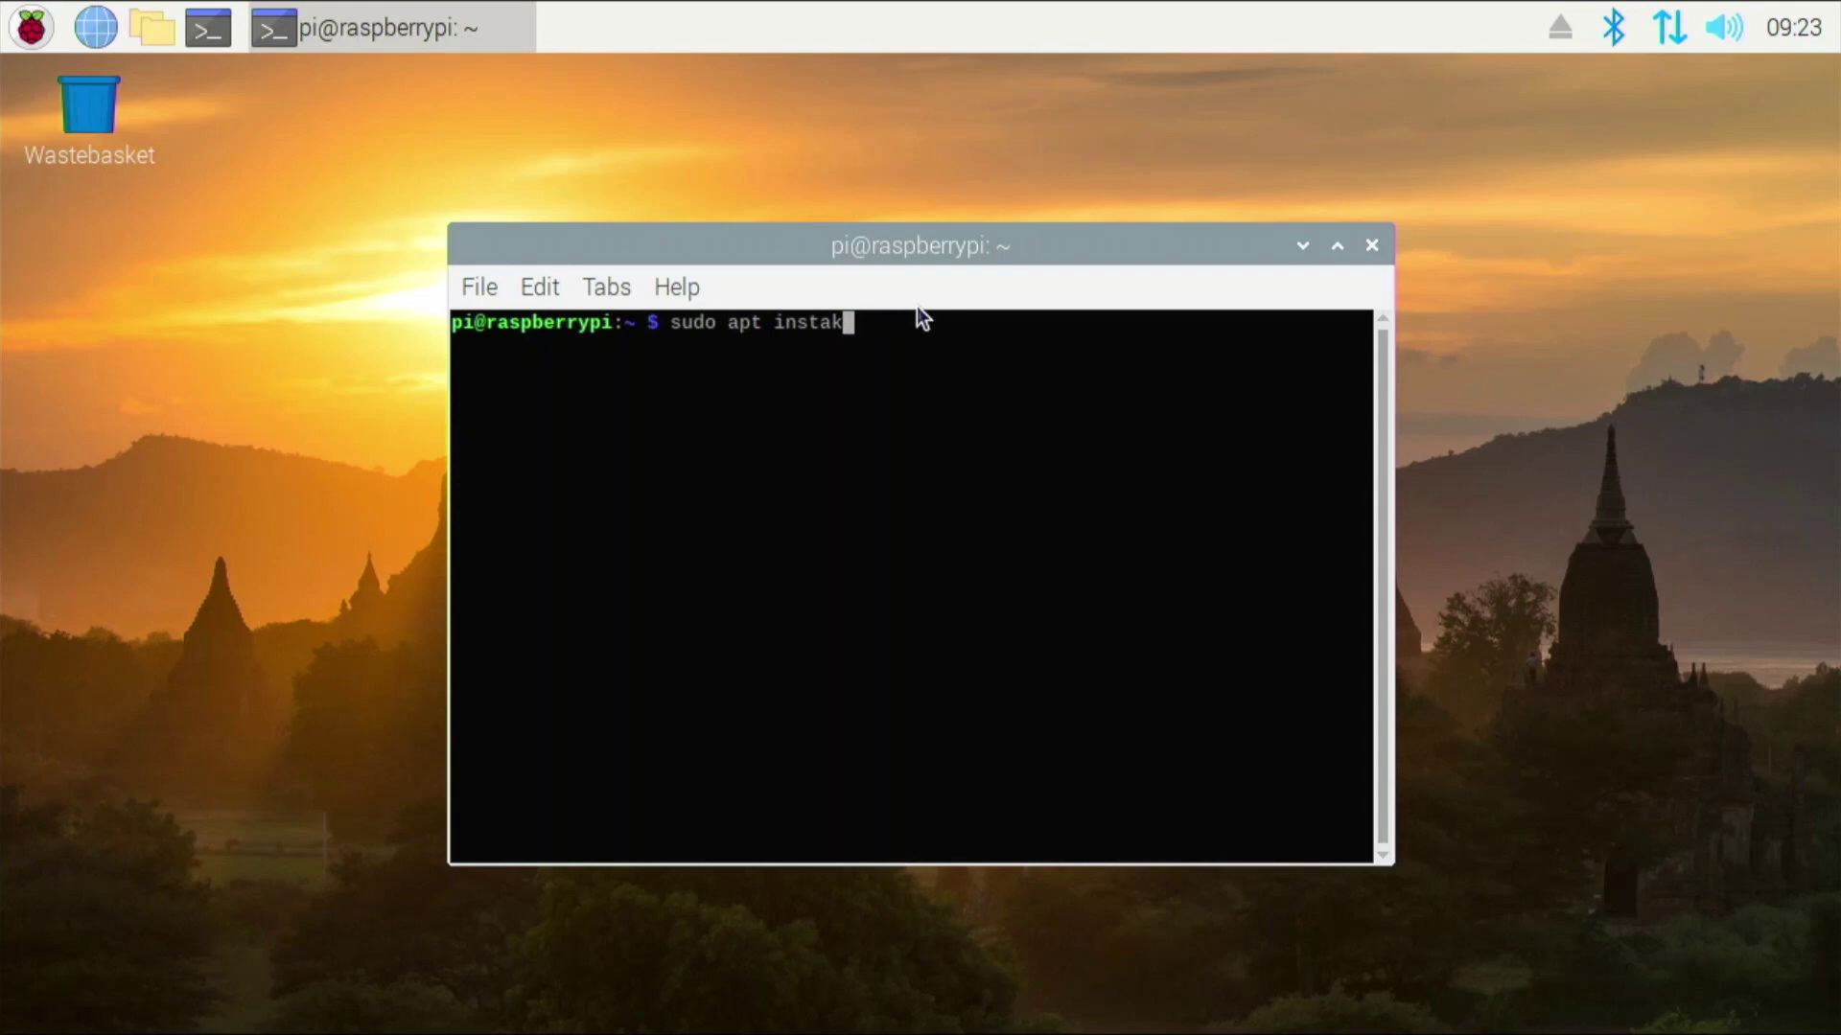
pyautogui.press('BackSpace')
pyautogui.write('ll neofetch')
pyautogui.press('Return')
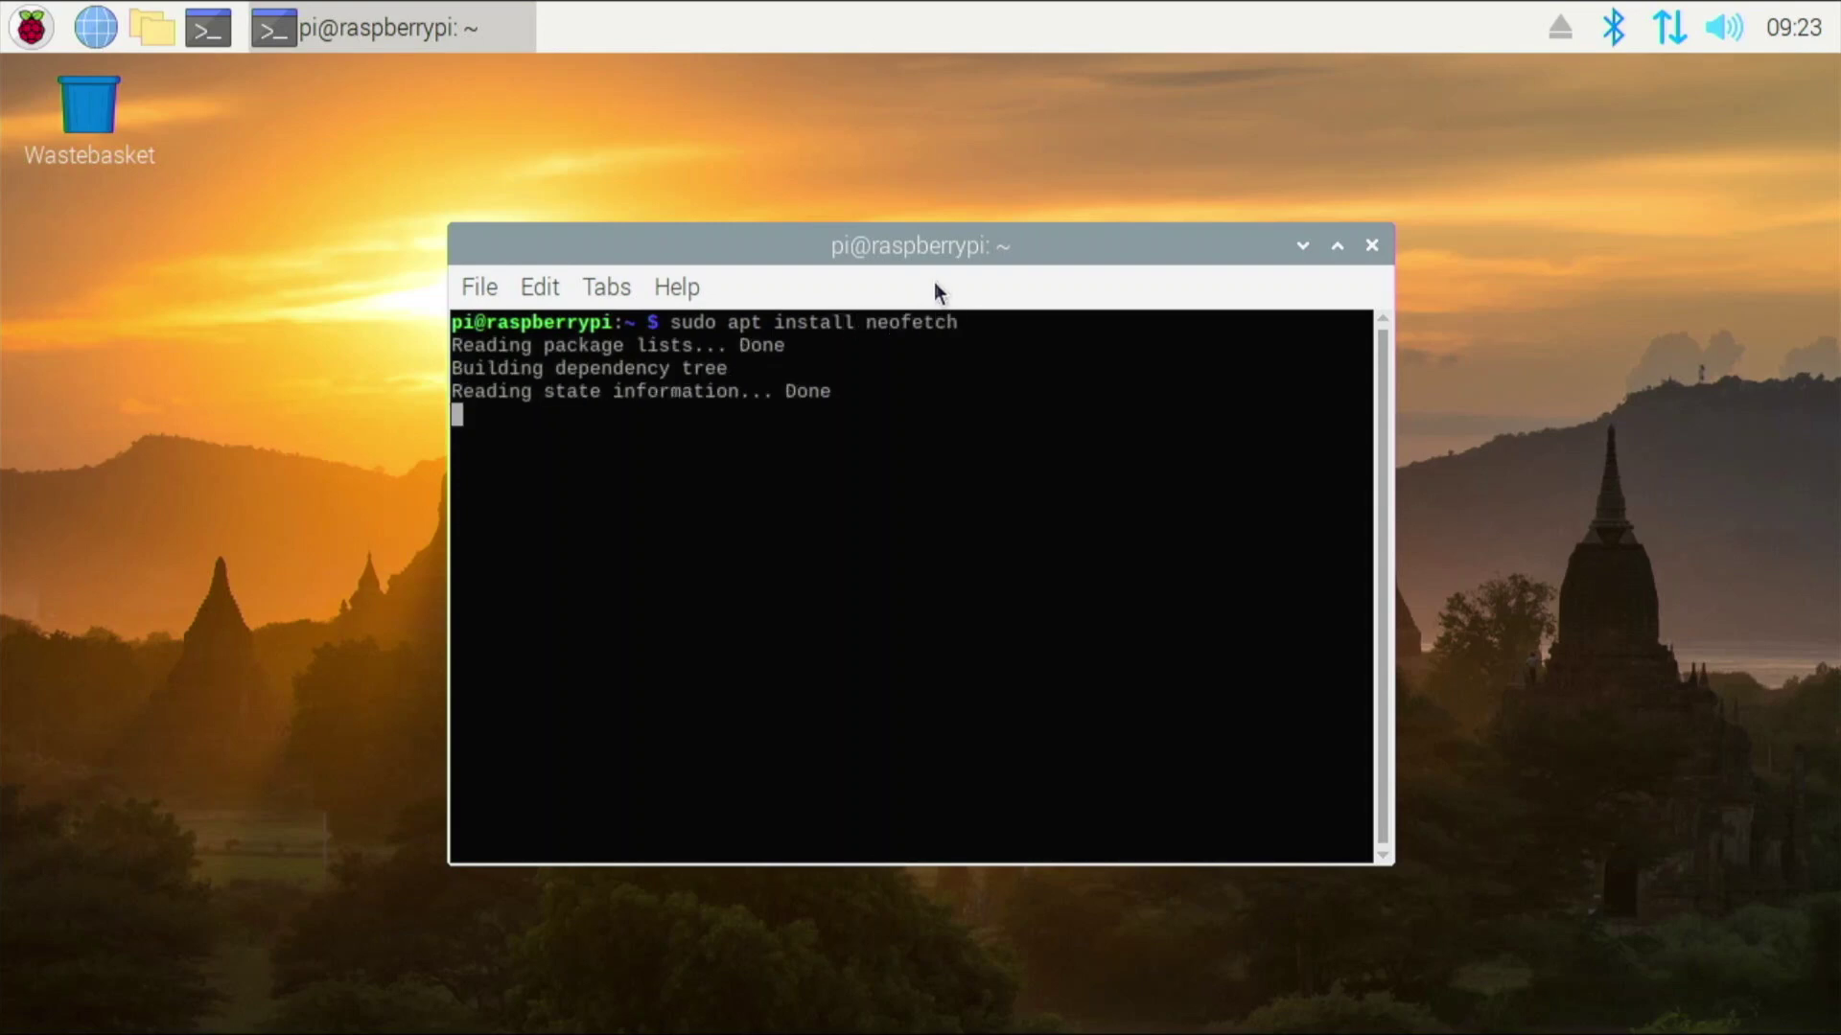
pyautogui.write('y')
pyautogui.press('Return')
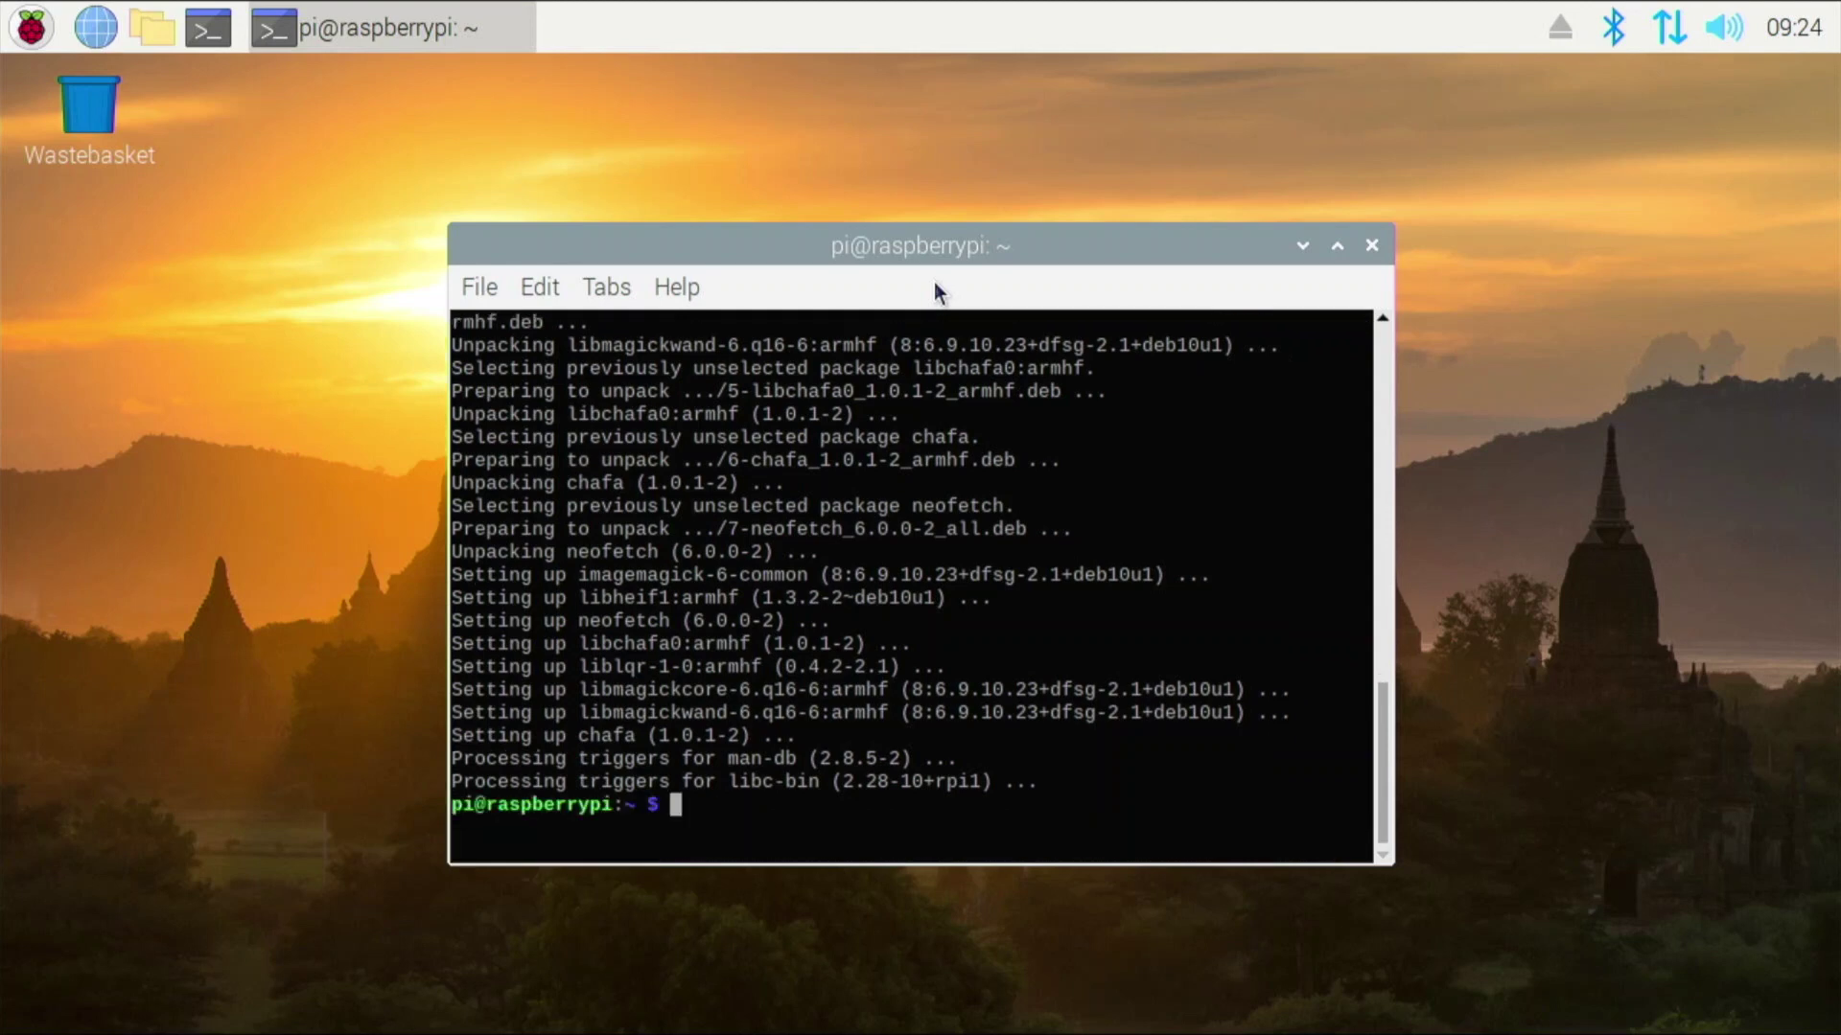
# Step: Run neofetch and read through the system information of the Raspberry Pi OS installation
pyautogui.write('neofetch')
pyautogui.press('Return')
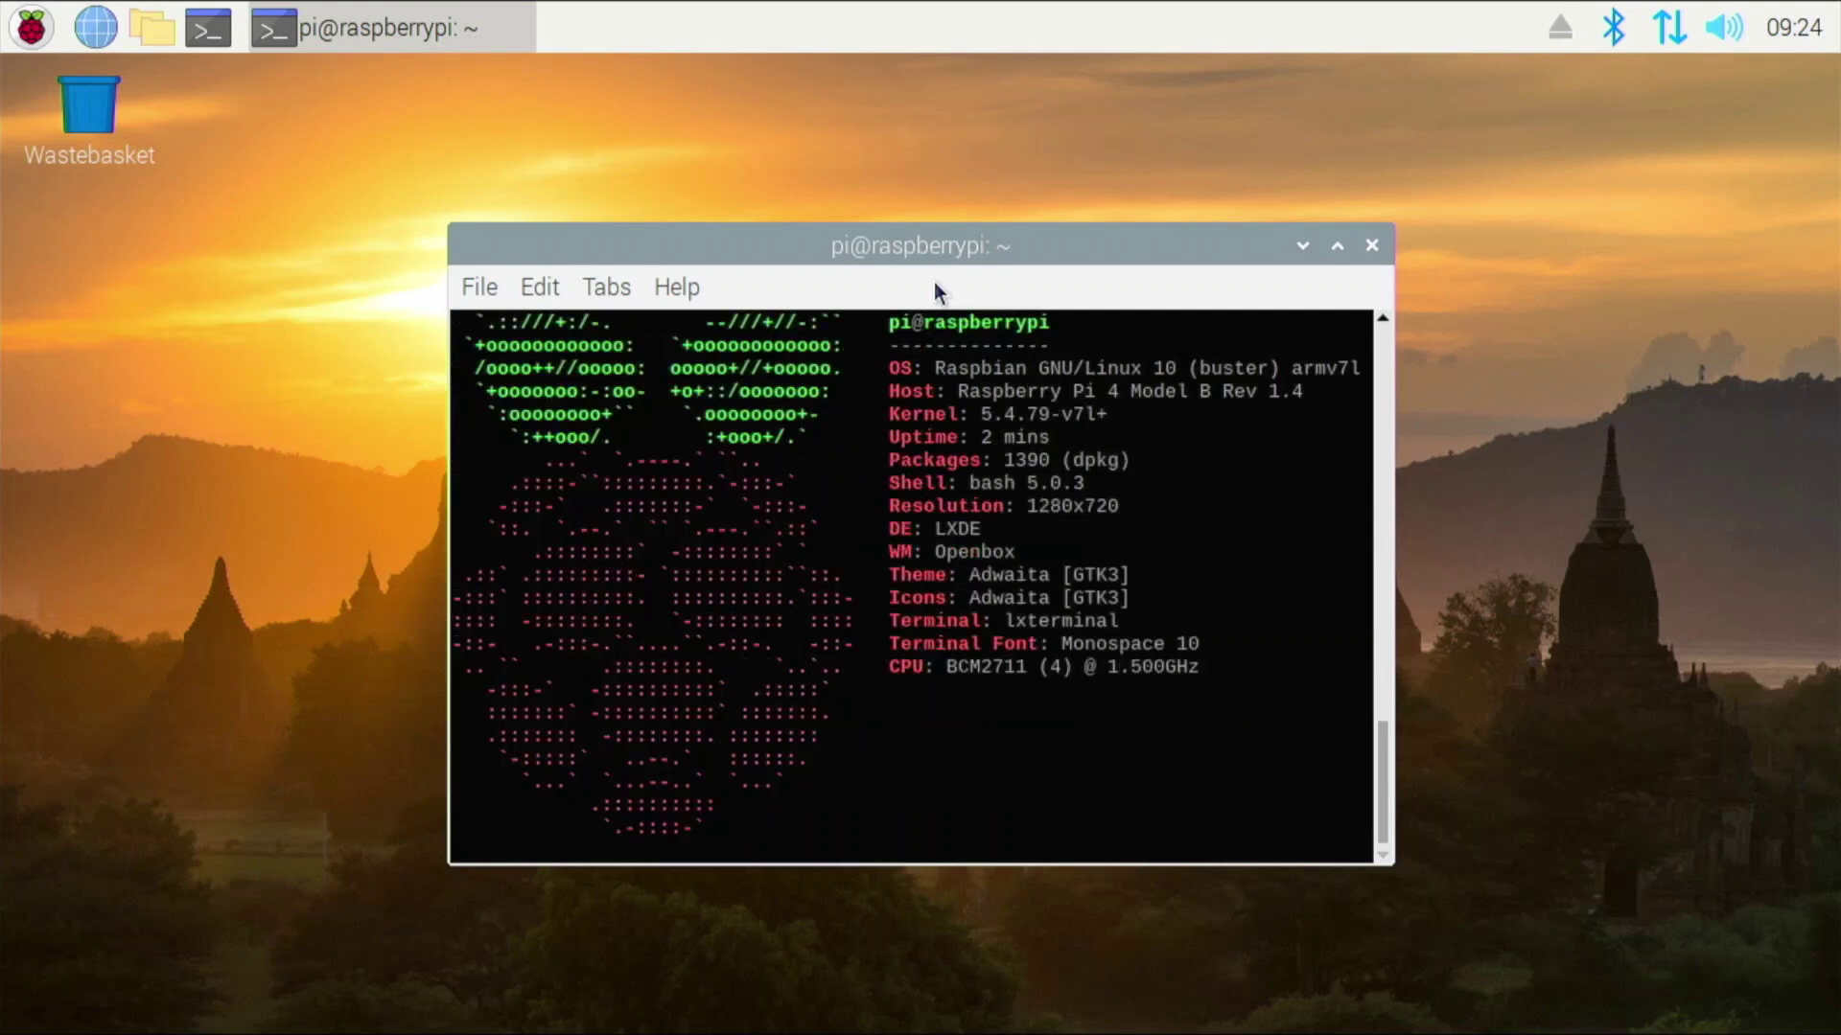
pyautogui.scroll(1, 941, 407)
pyautogui.moveTo(937, 410); pyautogui.dragTo(940, 437)
pyautogui.click(1048, 484)
pyautogui.scroll(-1, 1045, 487)
# Step: Look through the installed Internet and Accessories applications and close the terminal
pyautogui.click(34, 29)
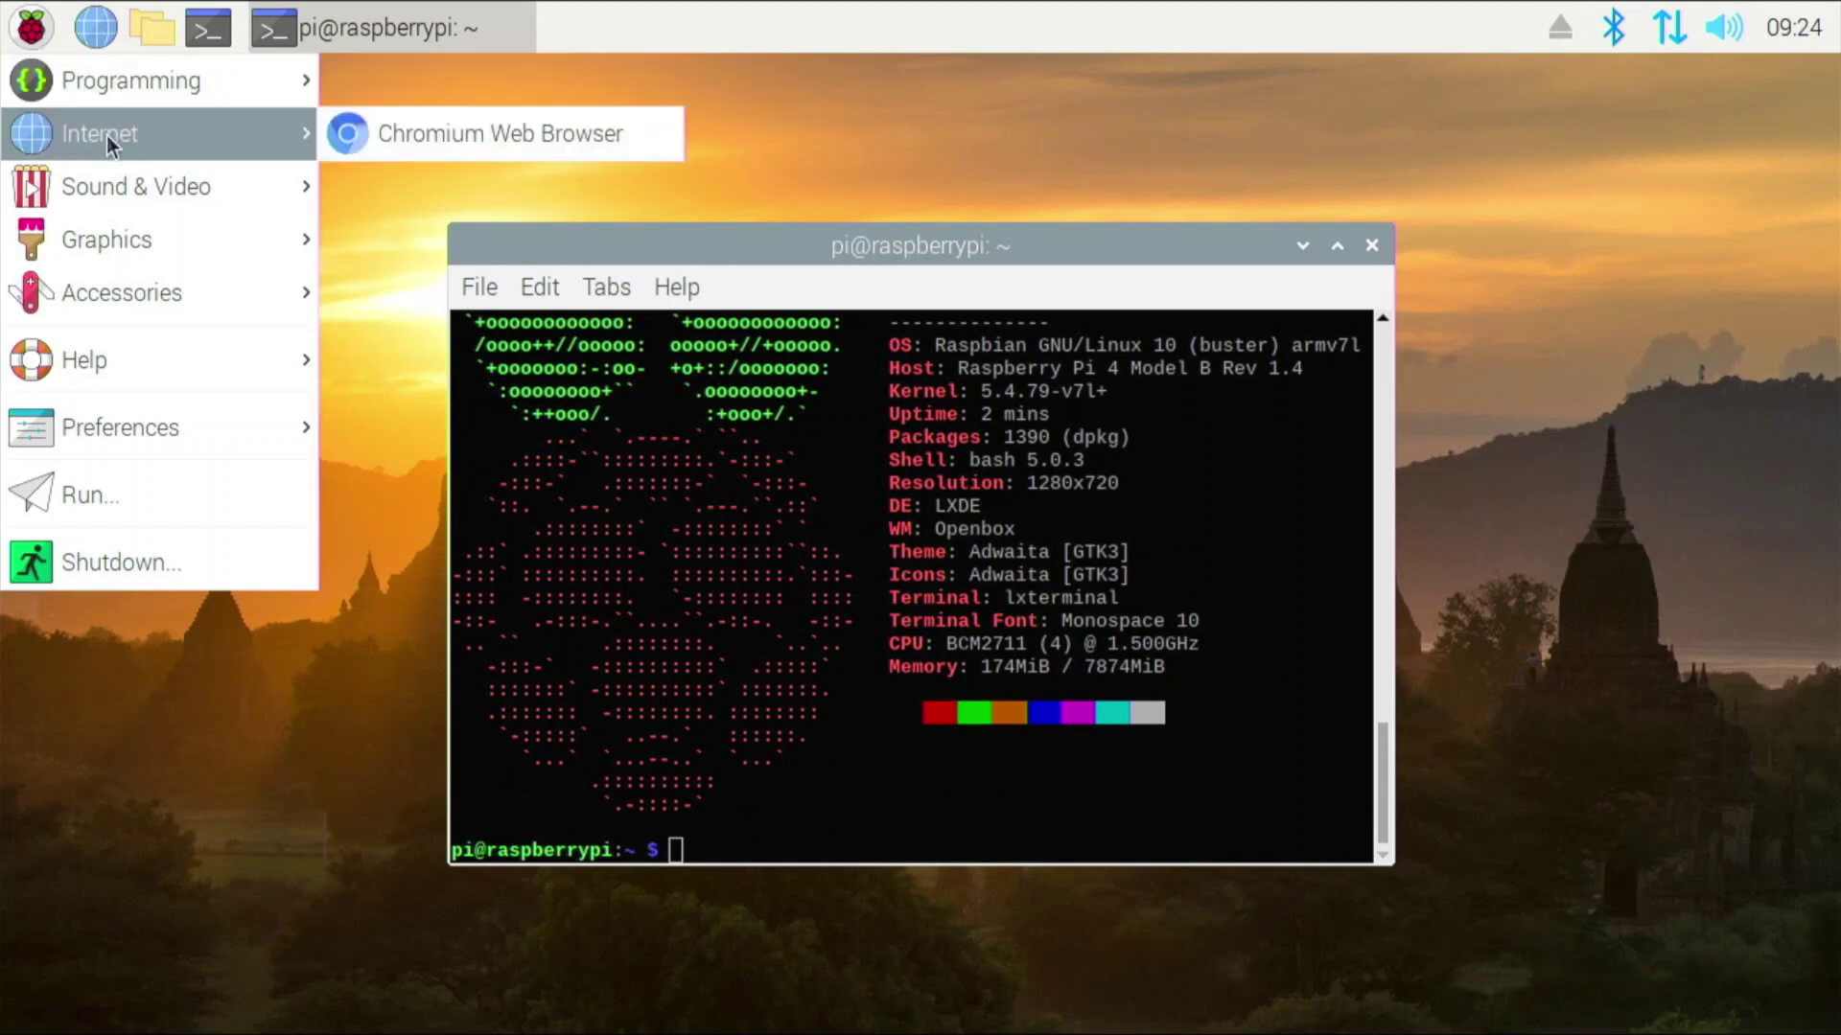
pyautogui.moveTo(167, 255)
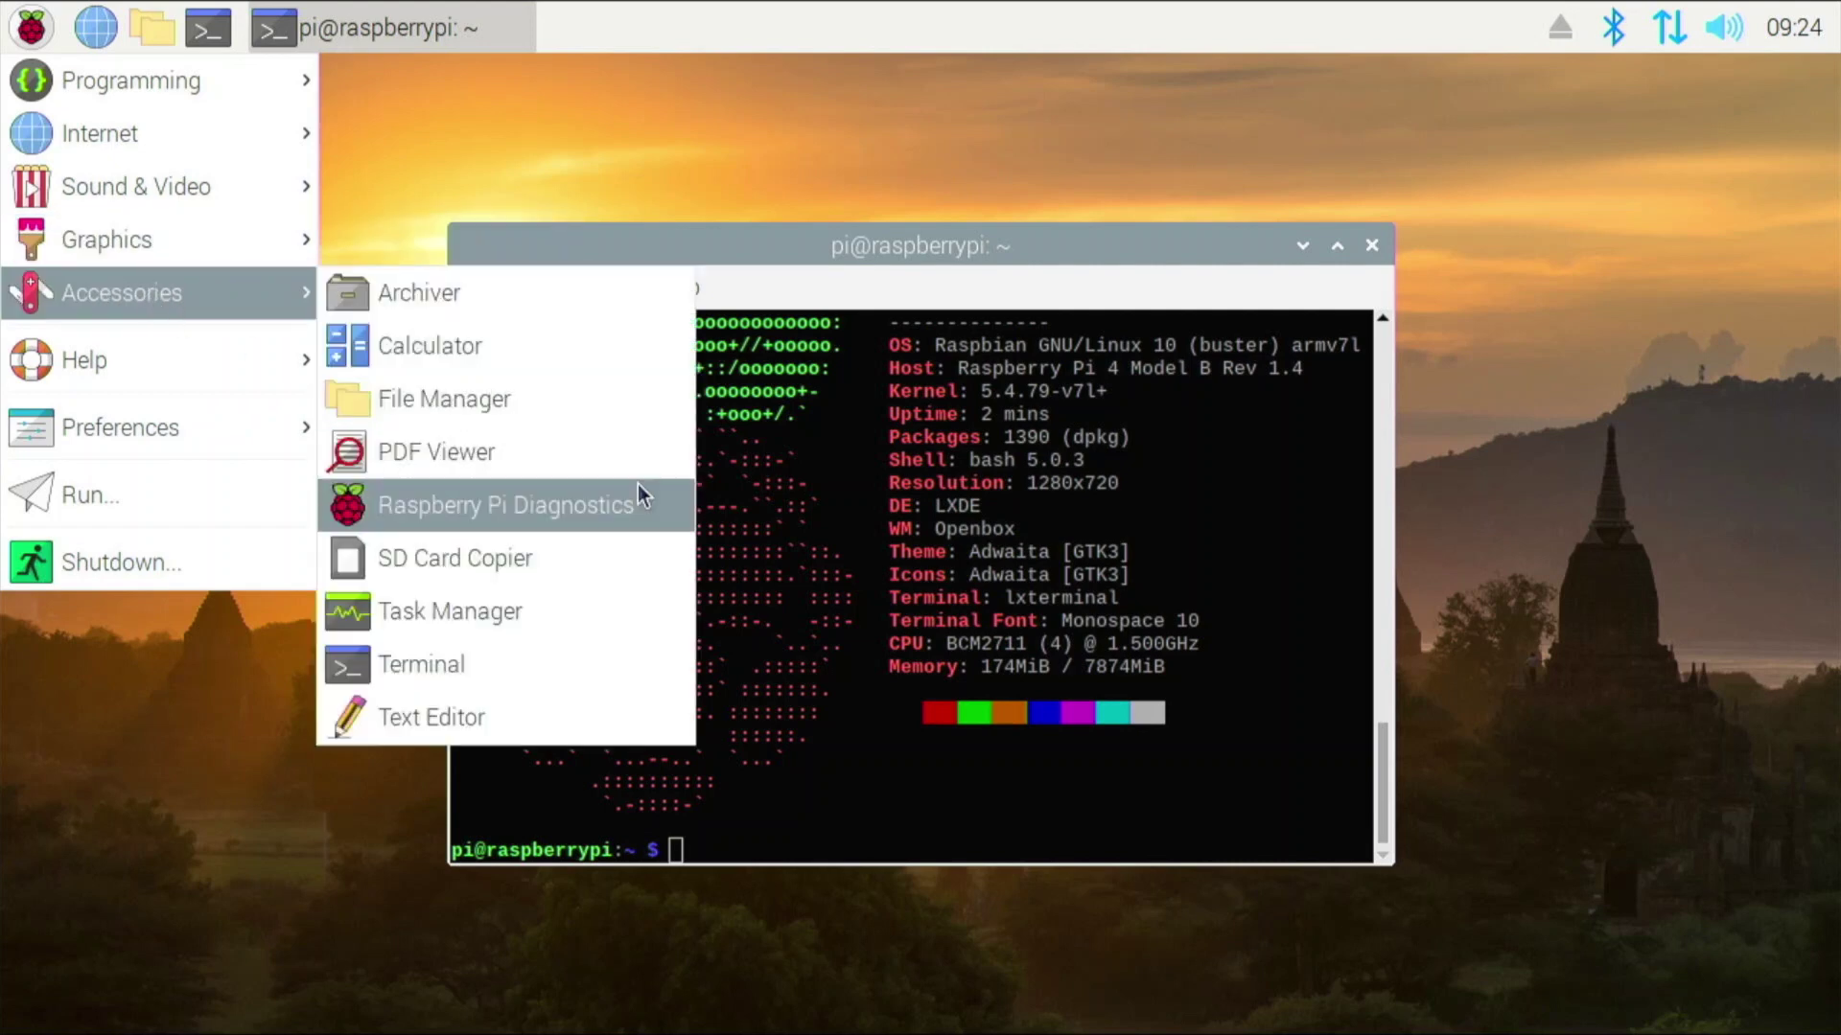
pyautogui.click(1021, 519)
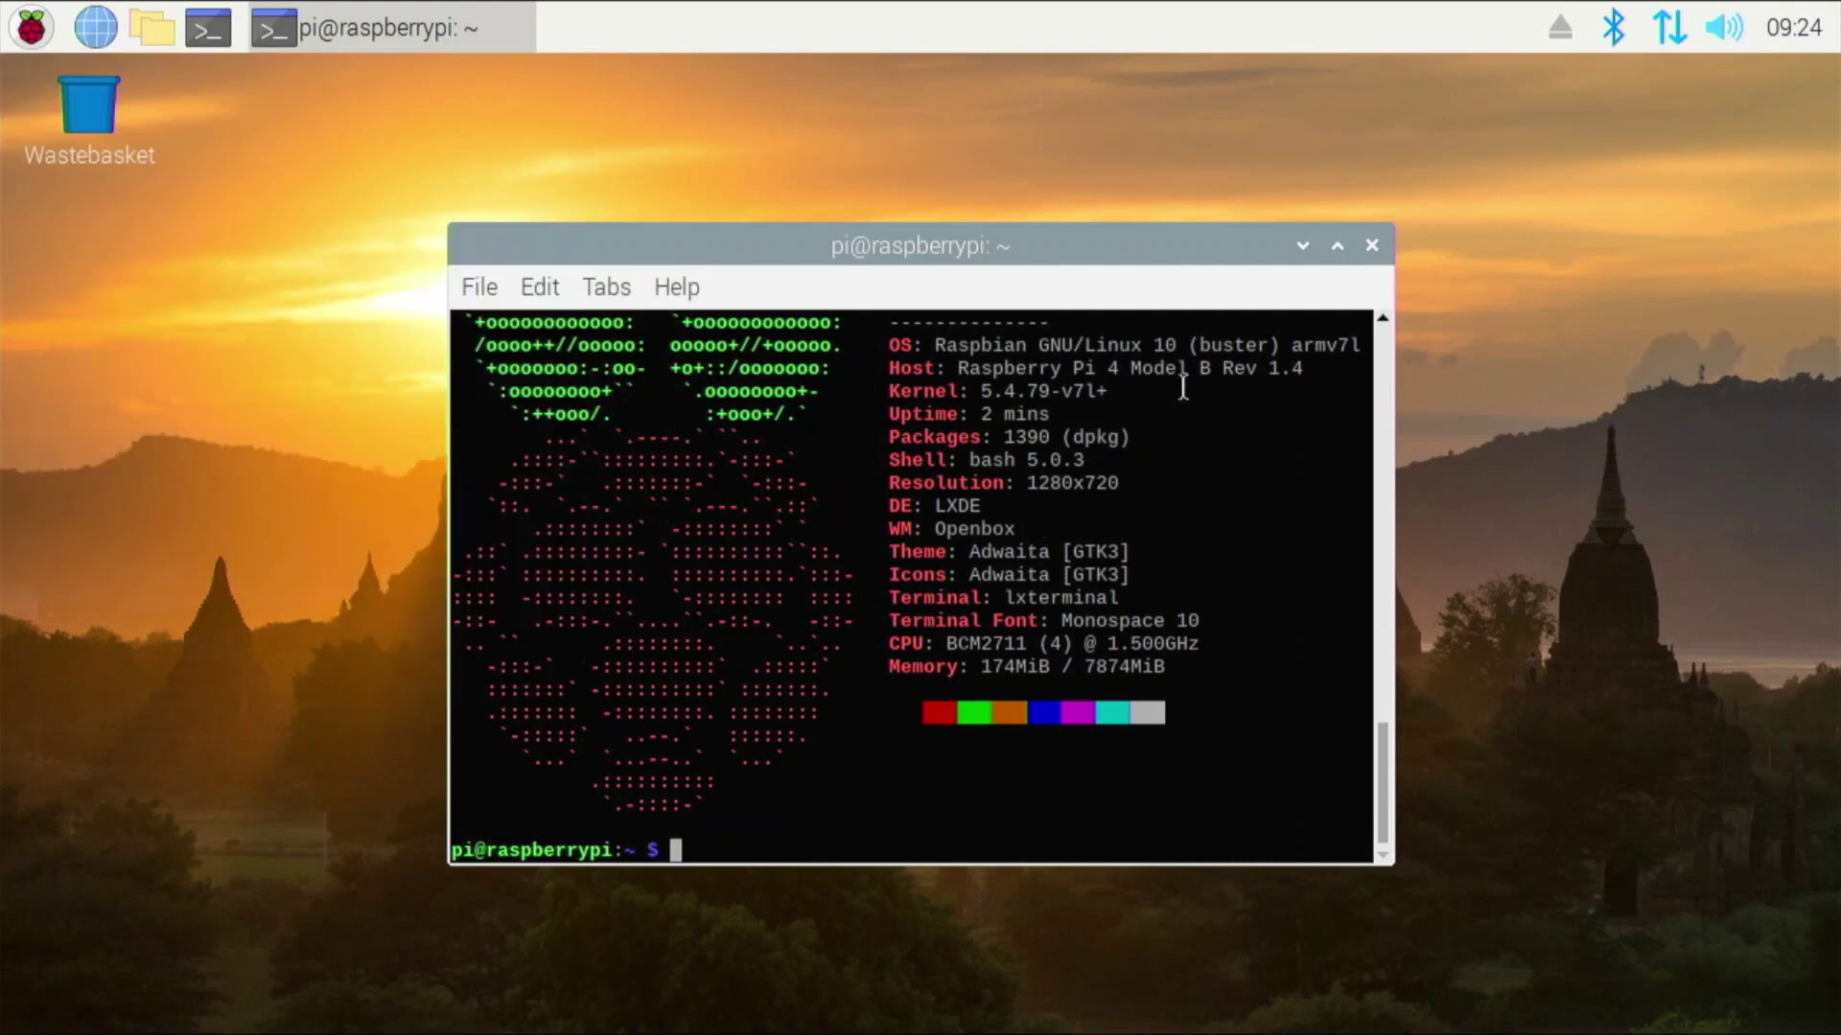
pyautogui.click(1372, 246)
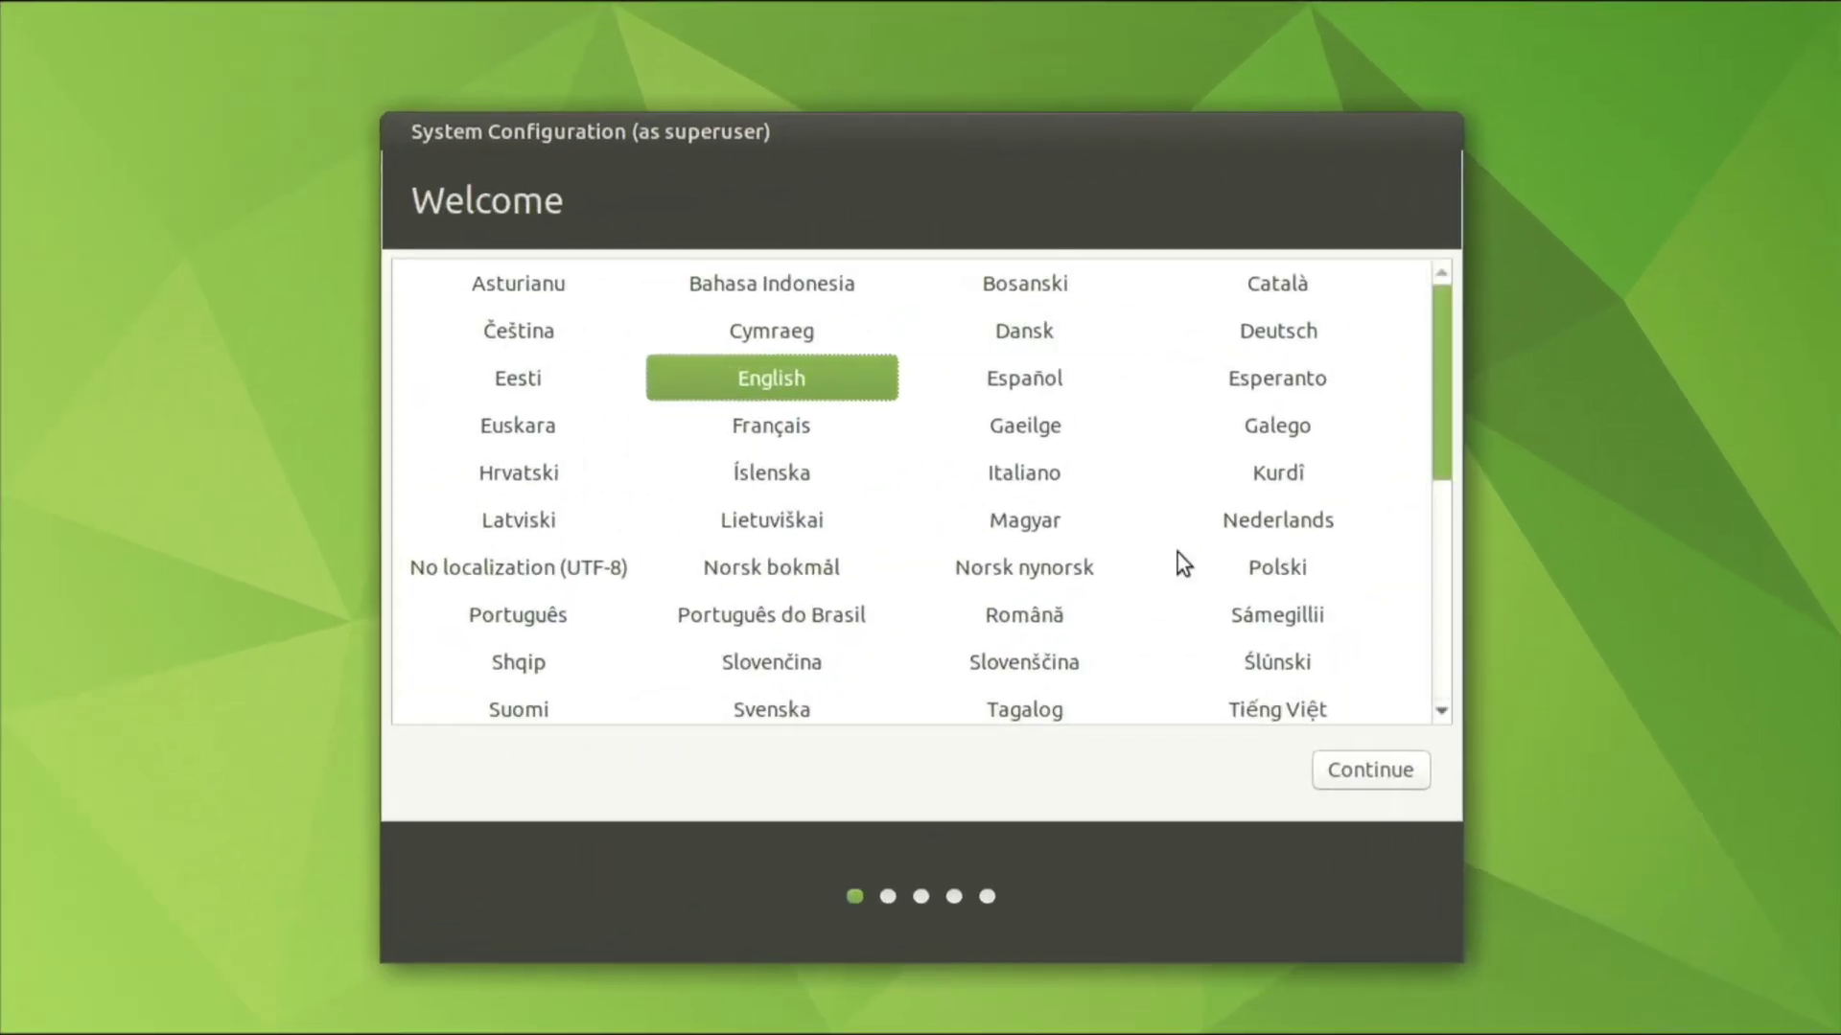
# Step: Accept English as the system language and continue to the keyboard layout page of the system configuration
pyautogui.click(1392, 760)
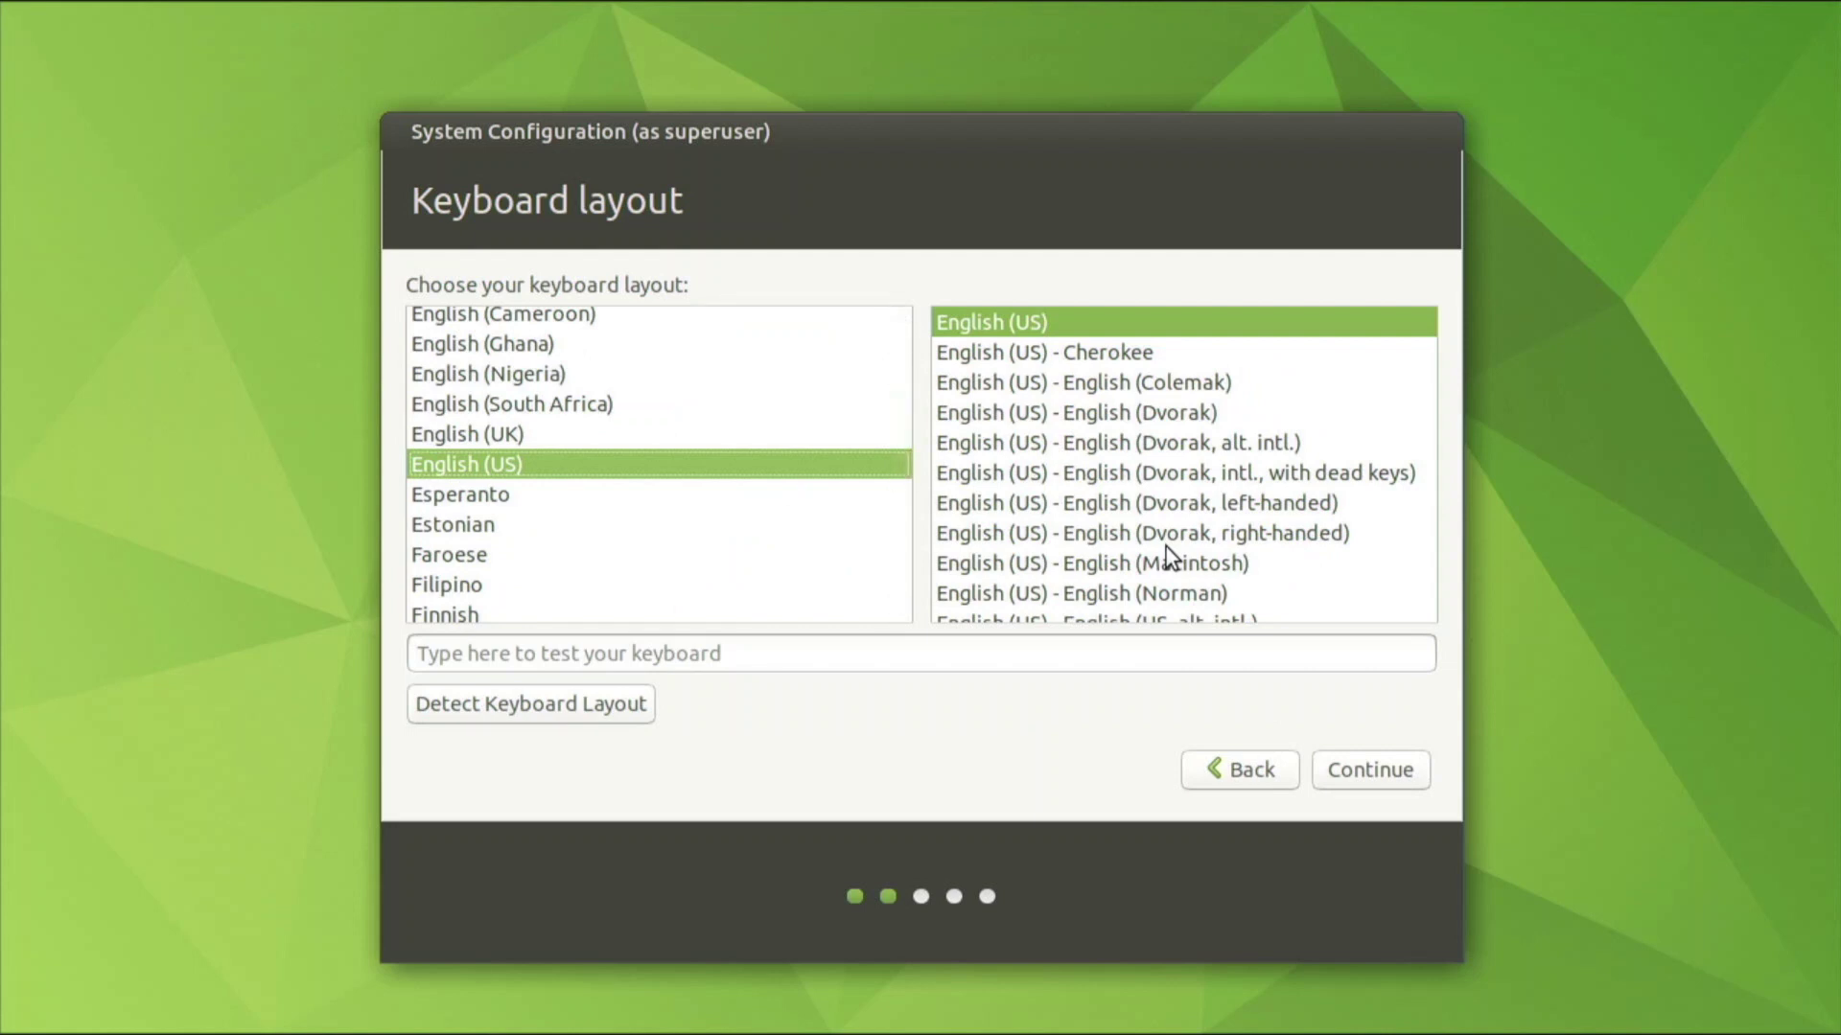
pyautogui.moveTo(842, 124); pyautogui.dragTo(816, 110)
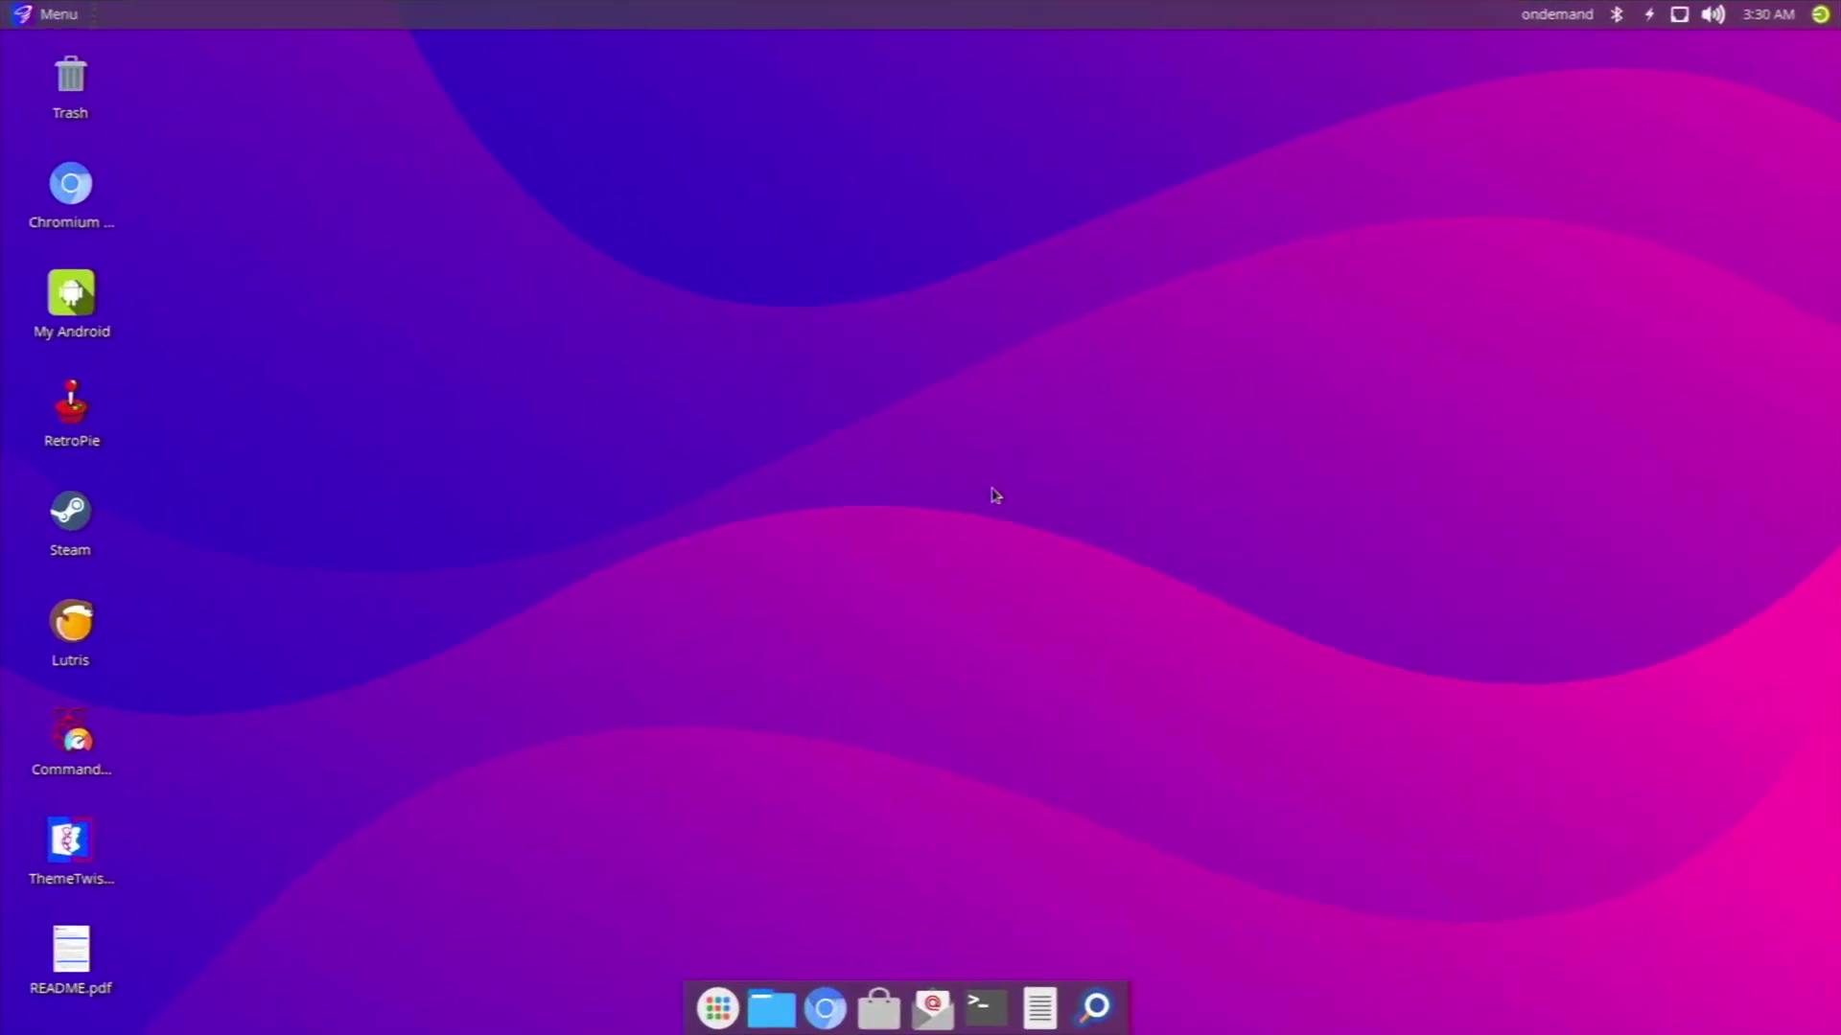
# Step: Look through the Twister OS application categories, including Games, Graphics, Multimedia and Office
pyautogui.click(70, 16)
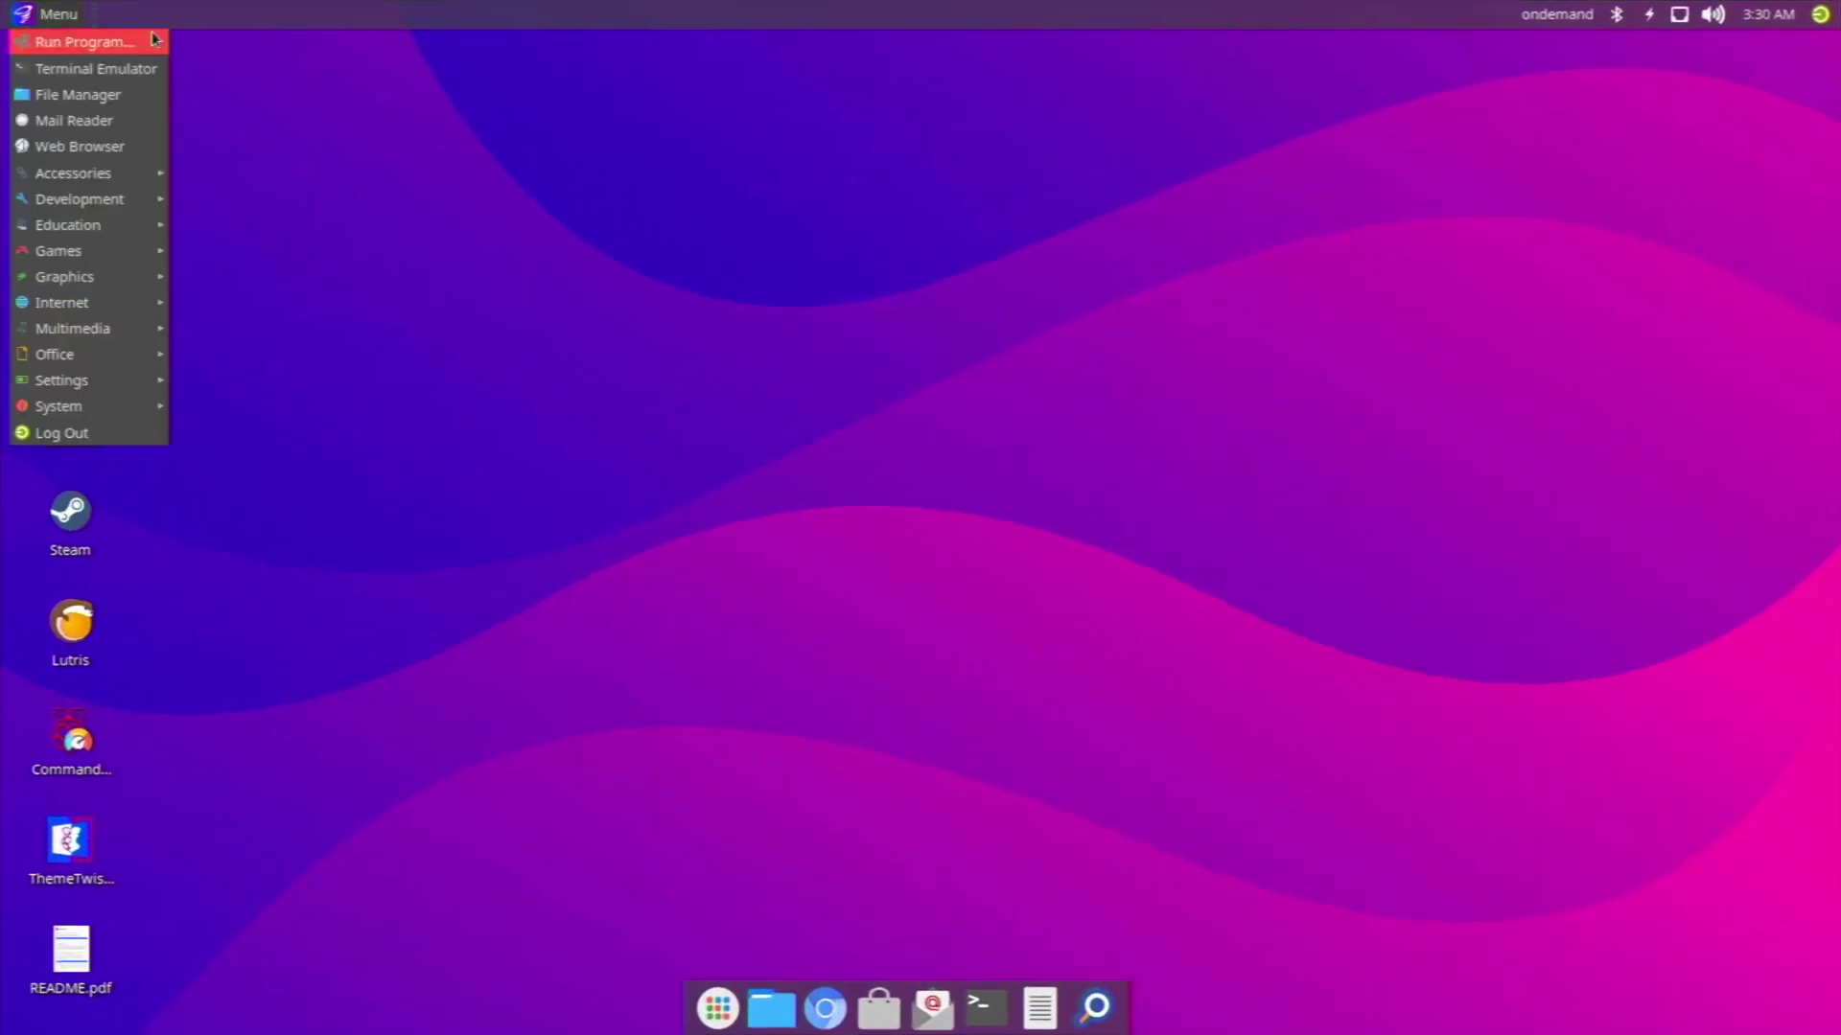
pyautogui.moveTo(113, 204)
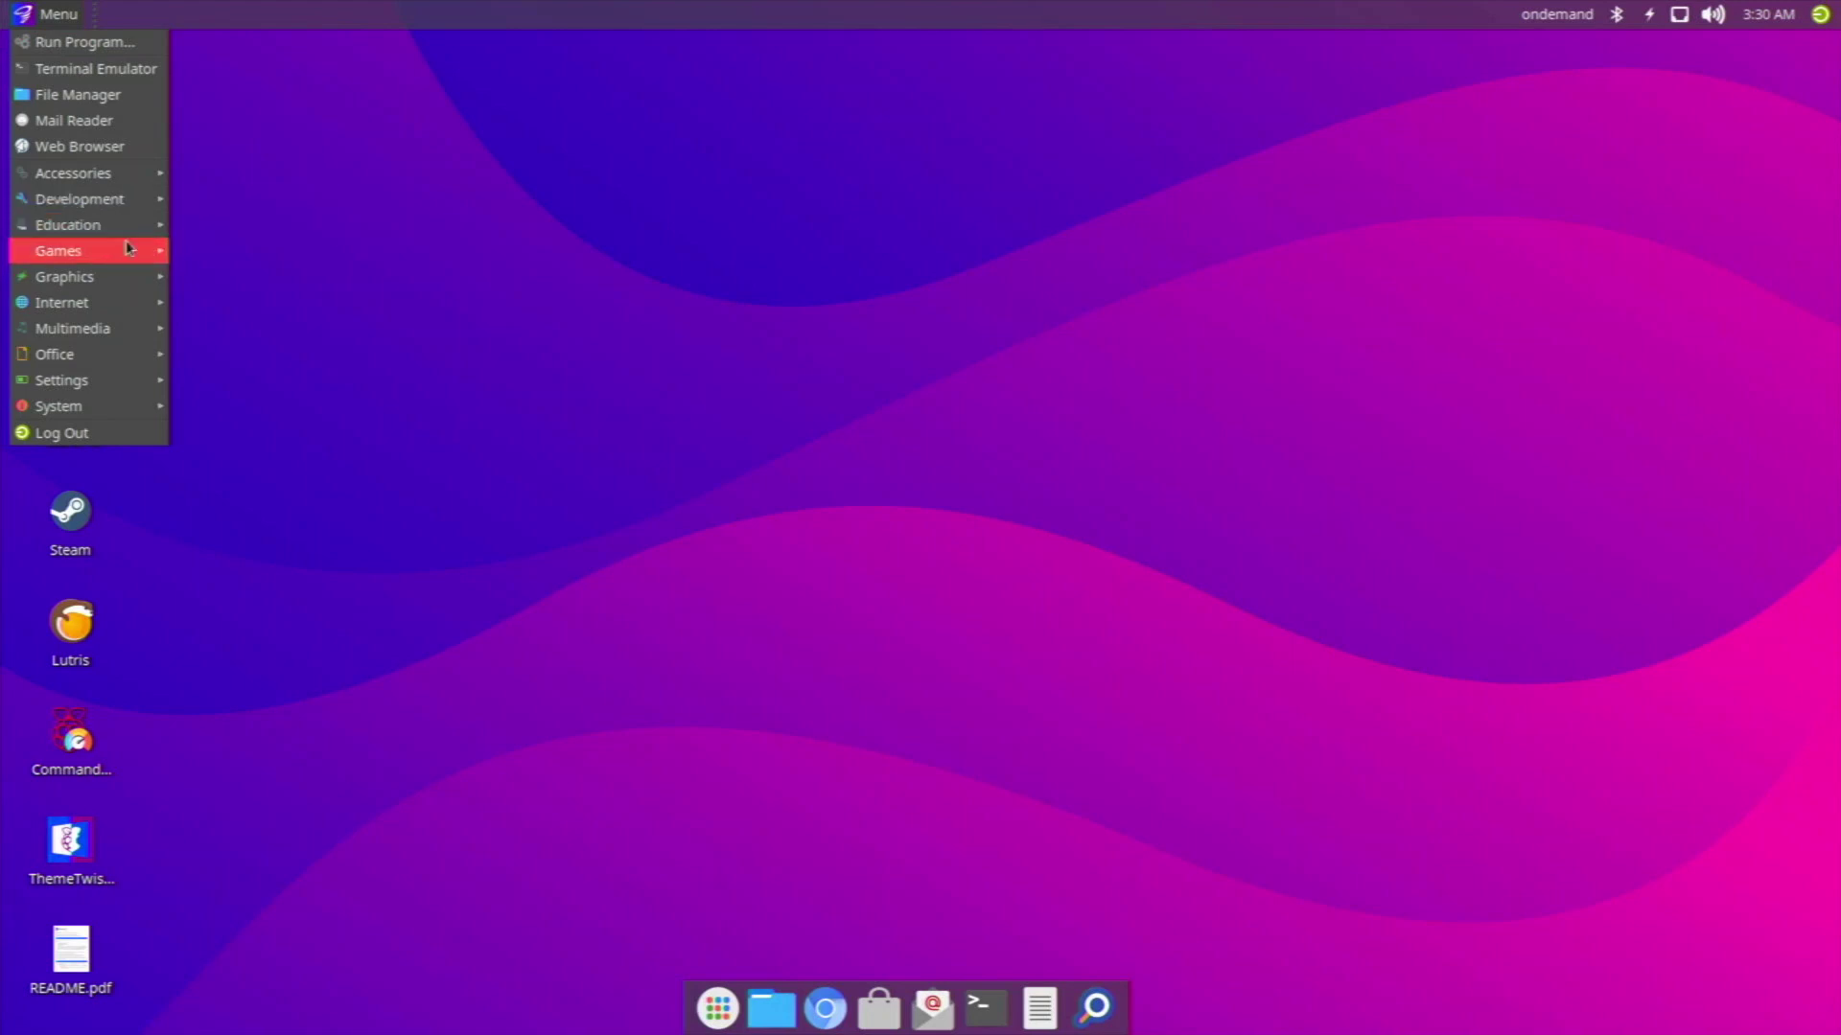
pyautogui.moveTo(128, 248)
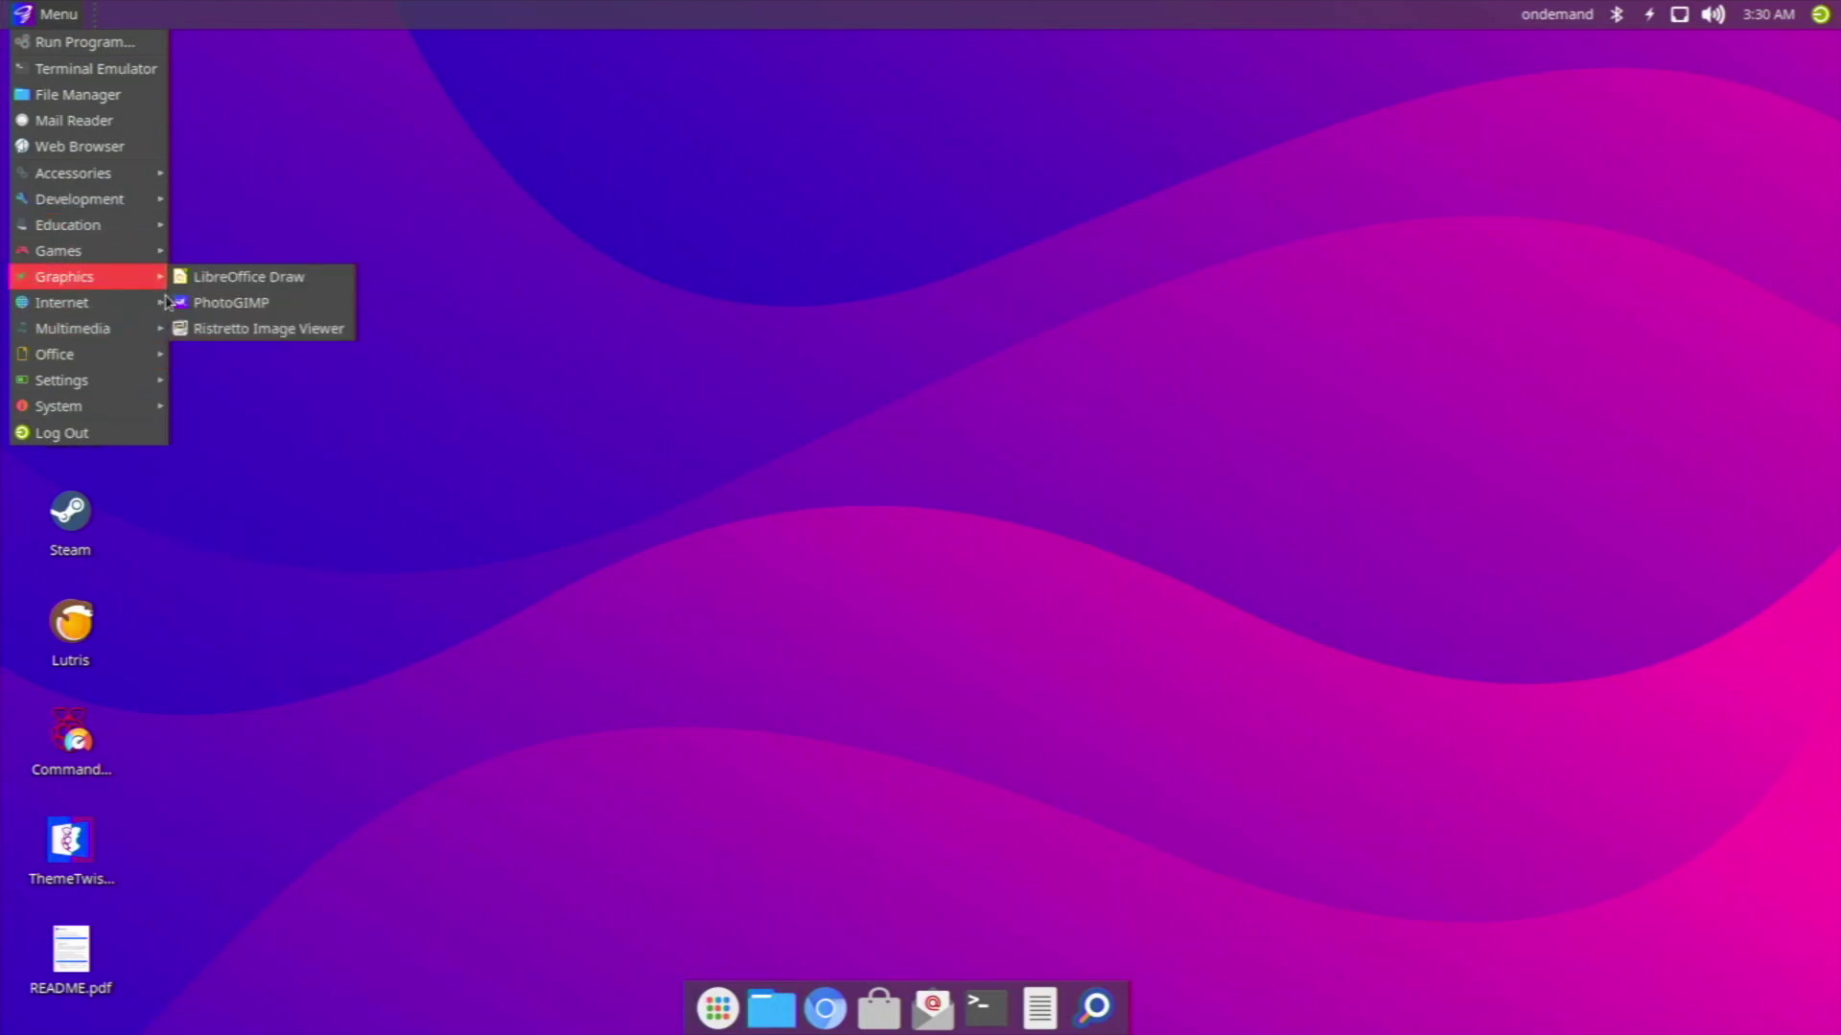
pyautogui.moveTo(105, 301)
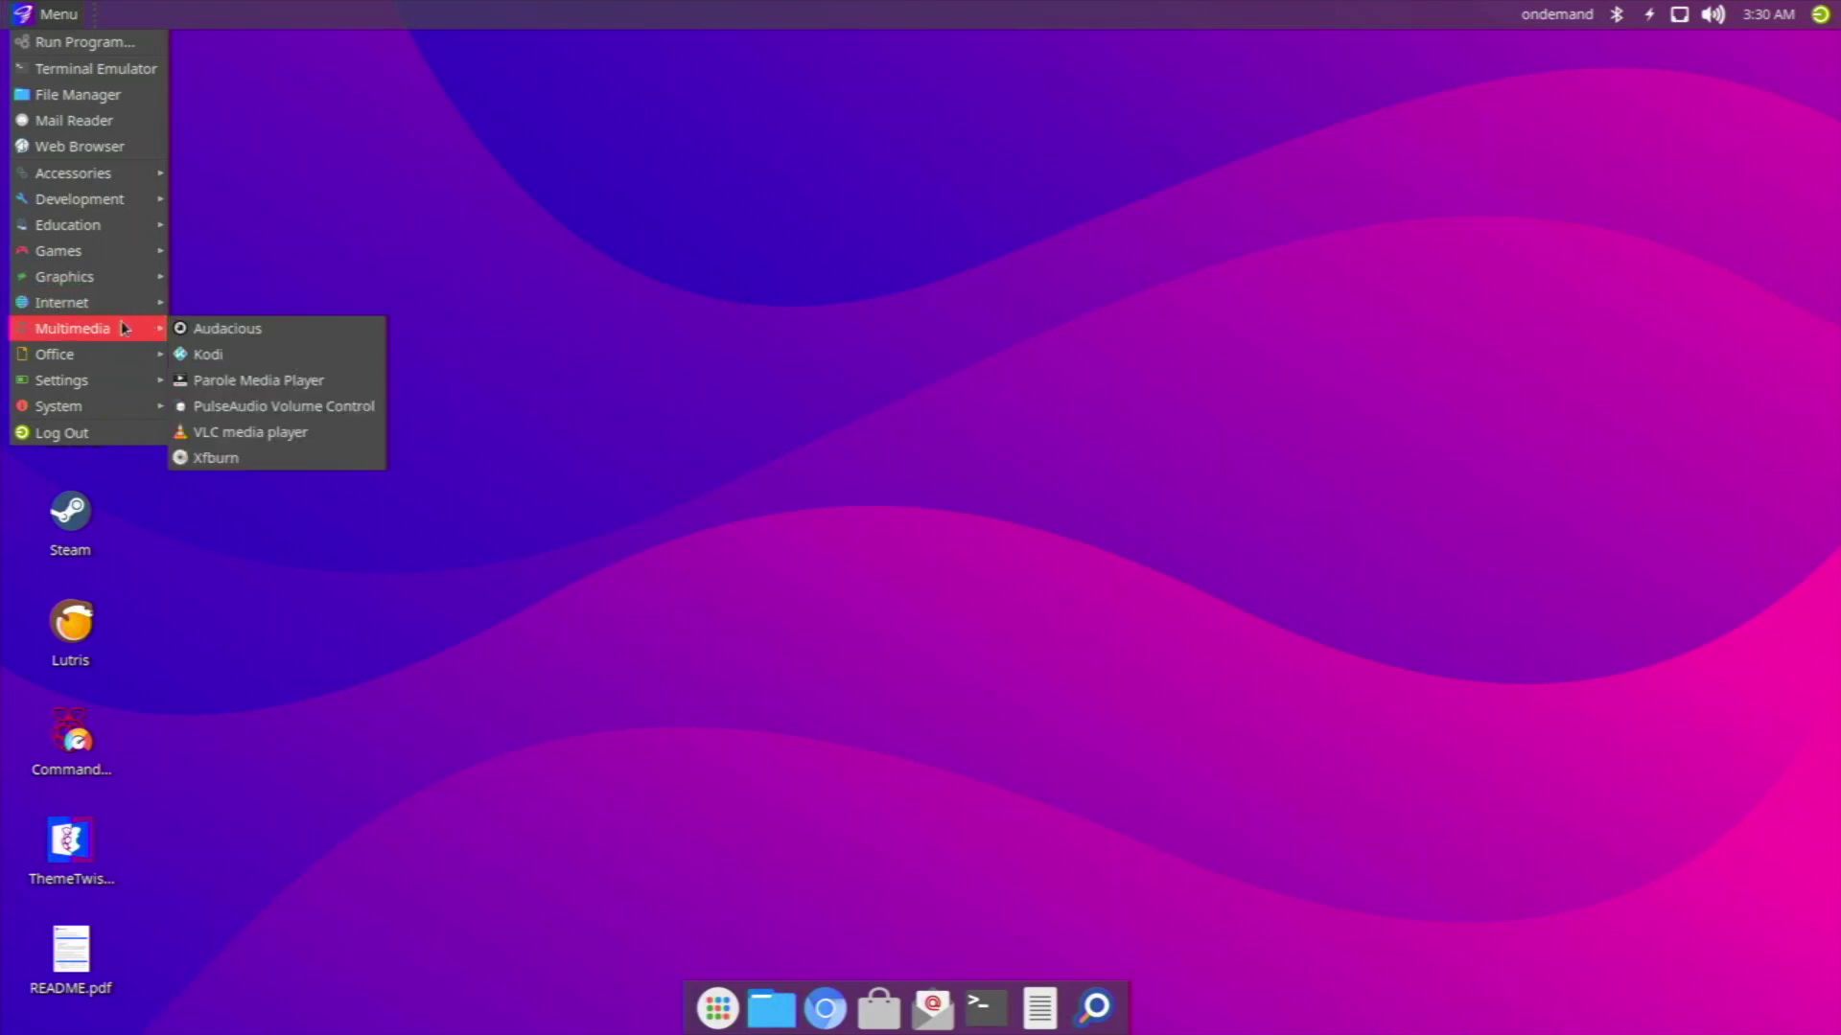
pyautogui.moveTo(89, 377)
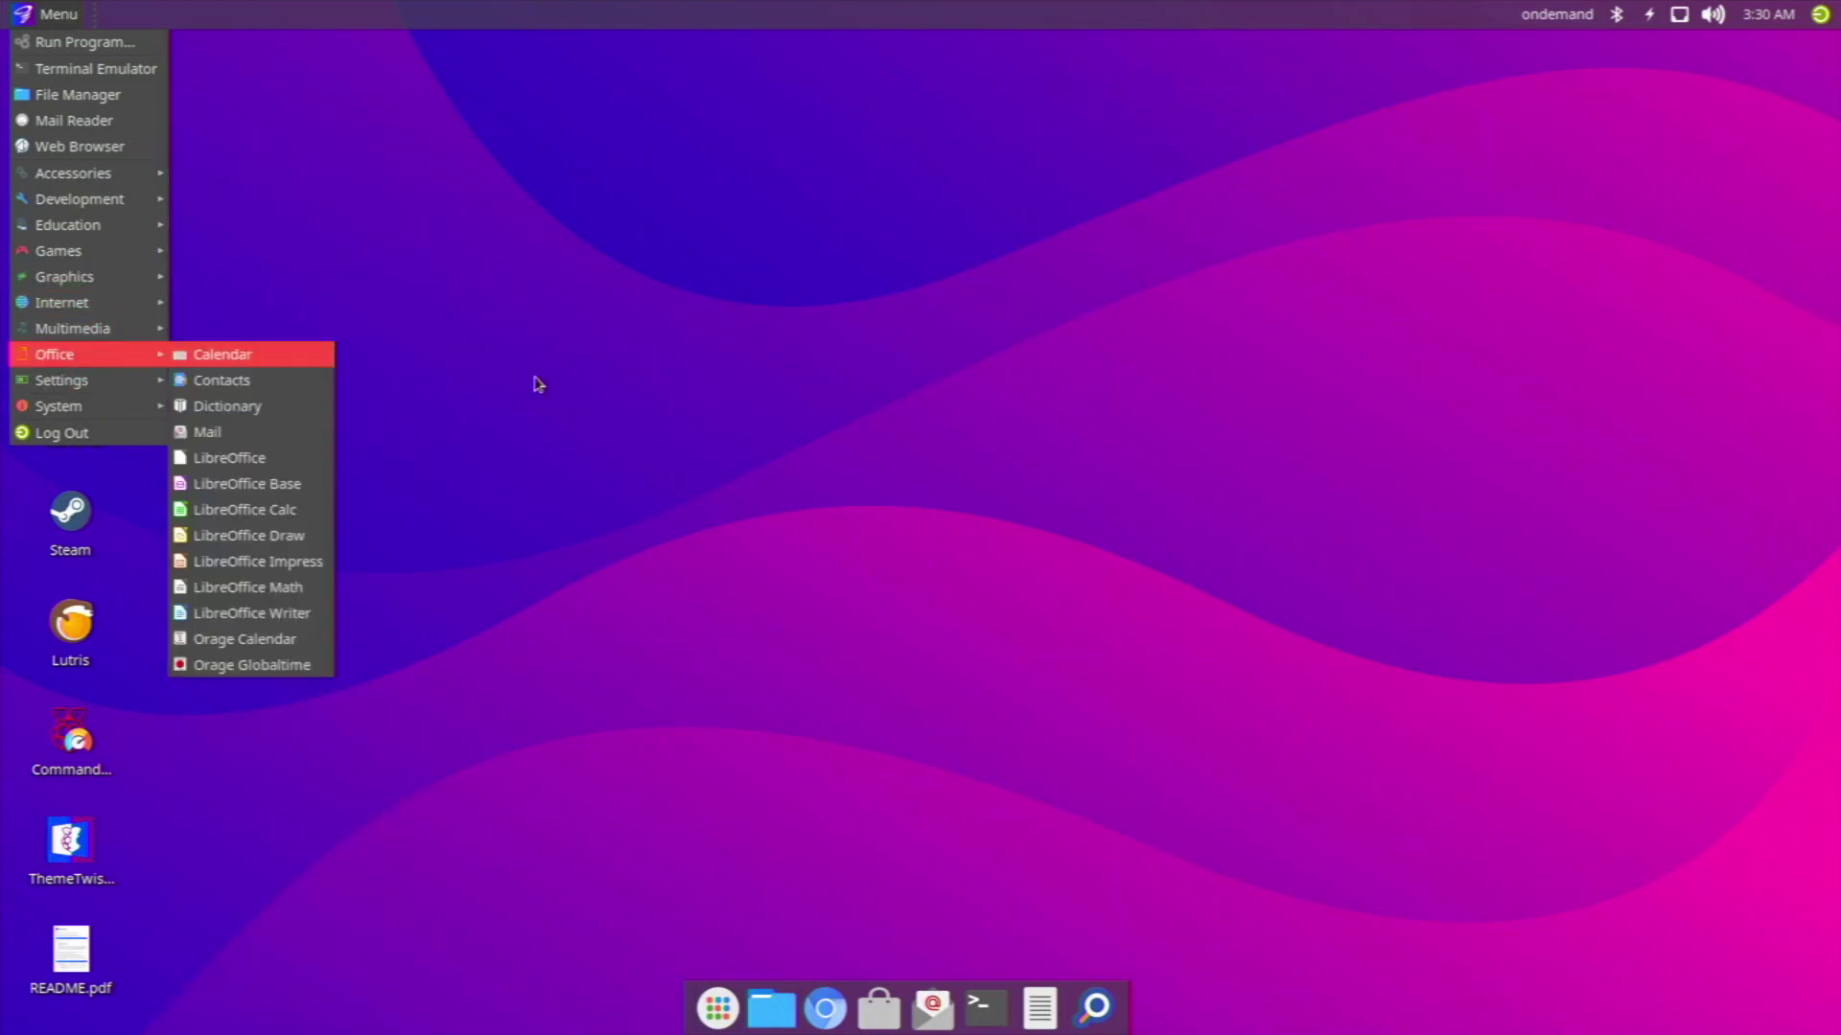
pyautogui.click(743, 420)
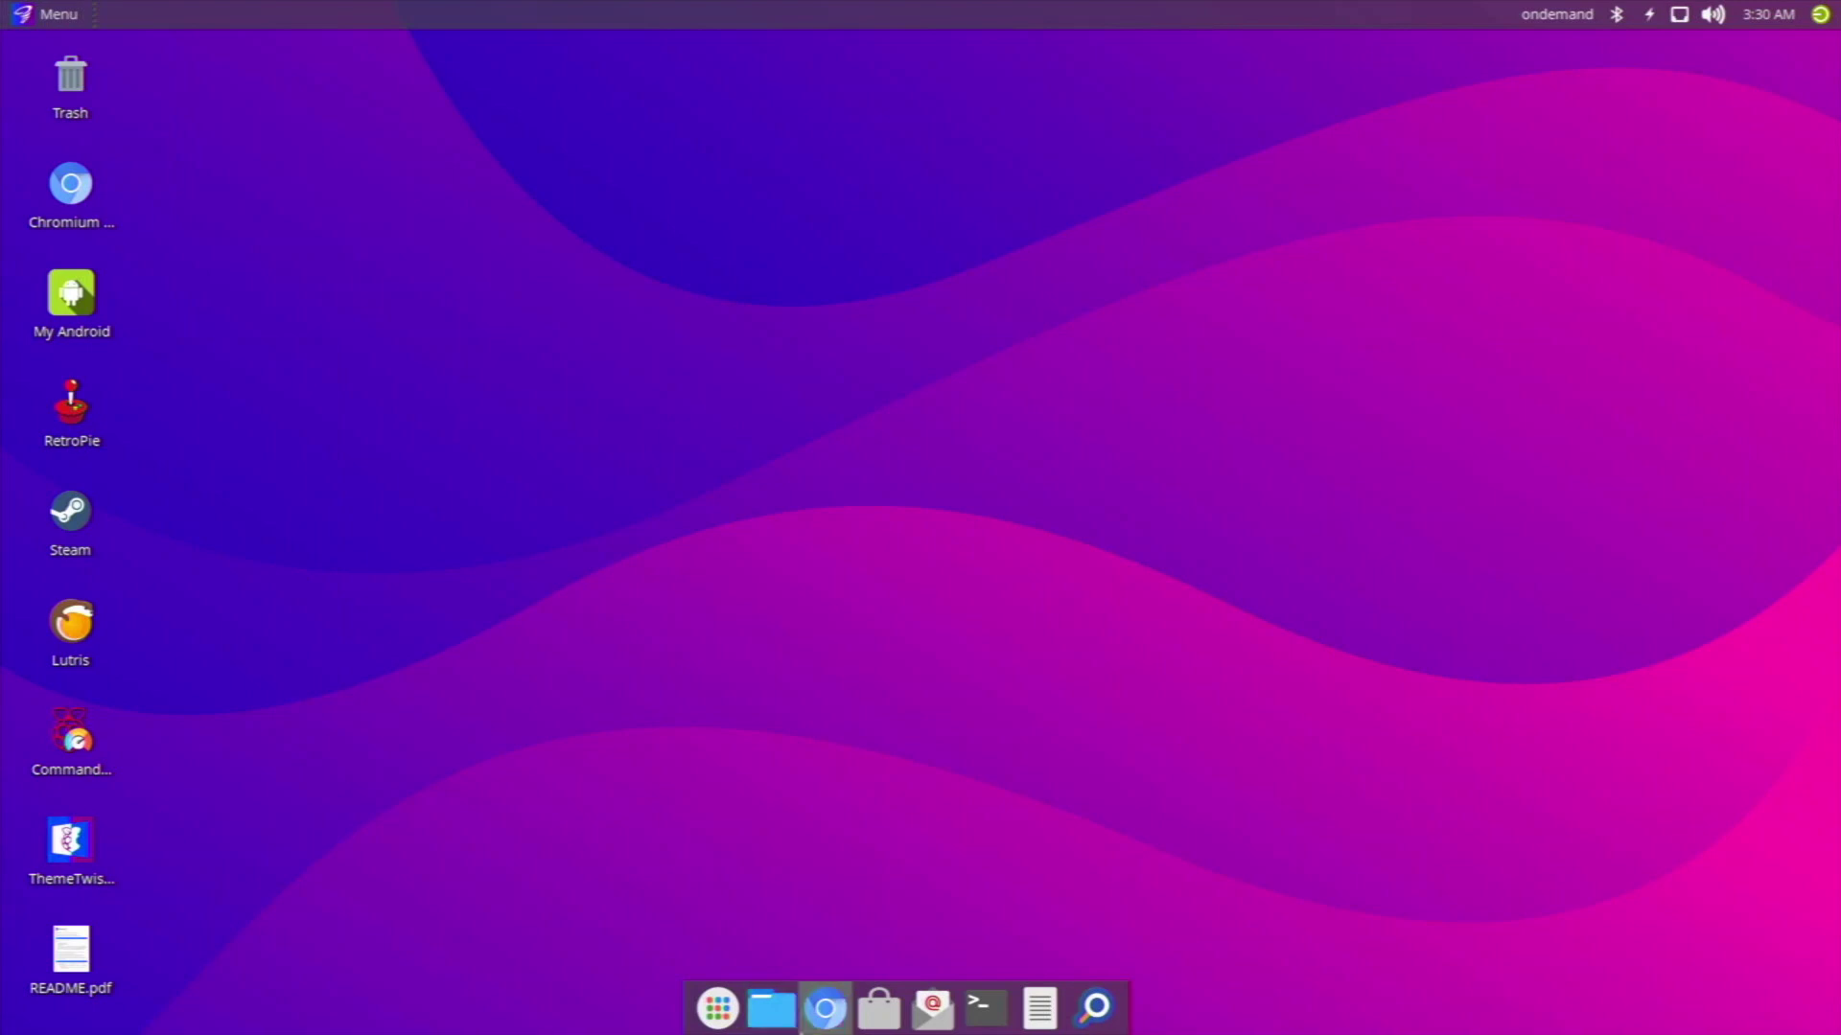
# Step: Run neofetch in a terminal to view the Twister OS system information and move the window towards the middle of the desktop
pyautogui.click(987, 1008)
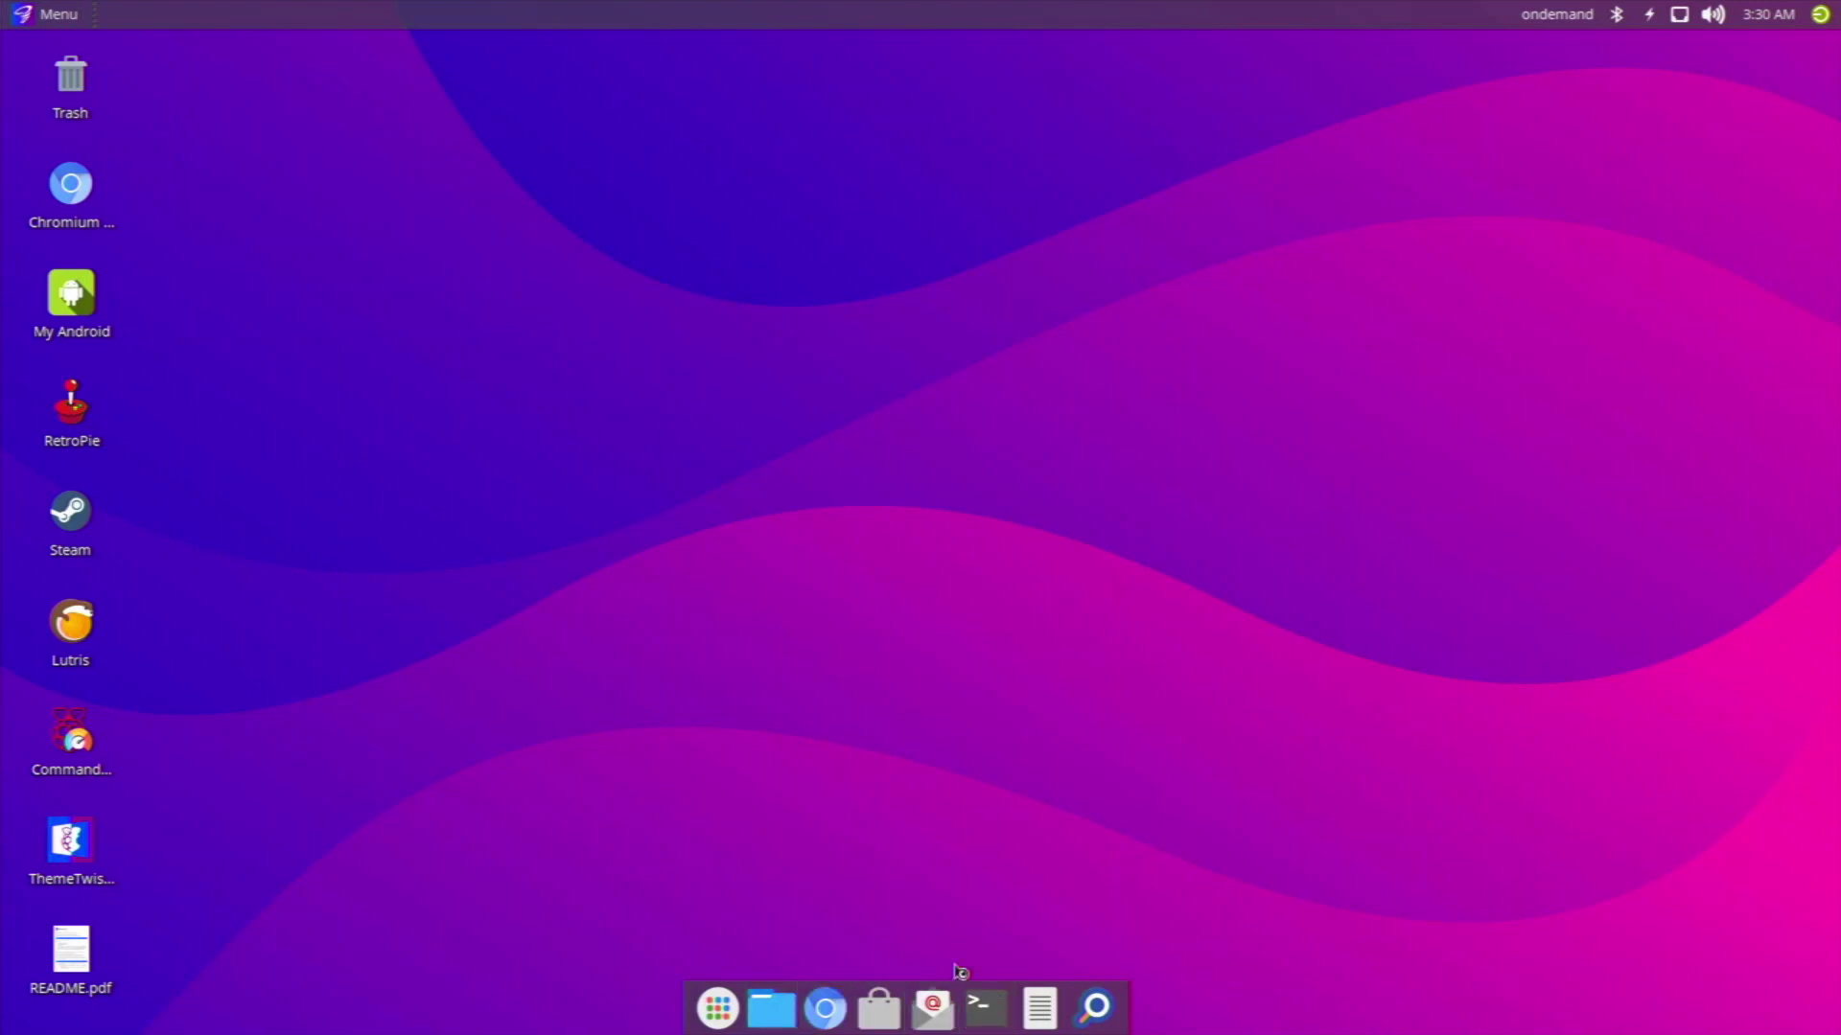
pyautogui.write('neofetch')
pyautogui.press('Return')
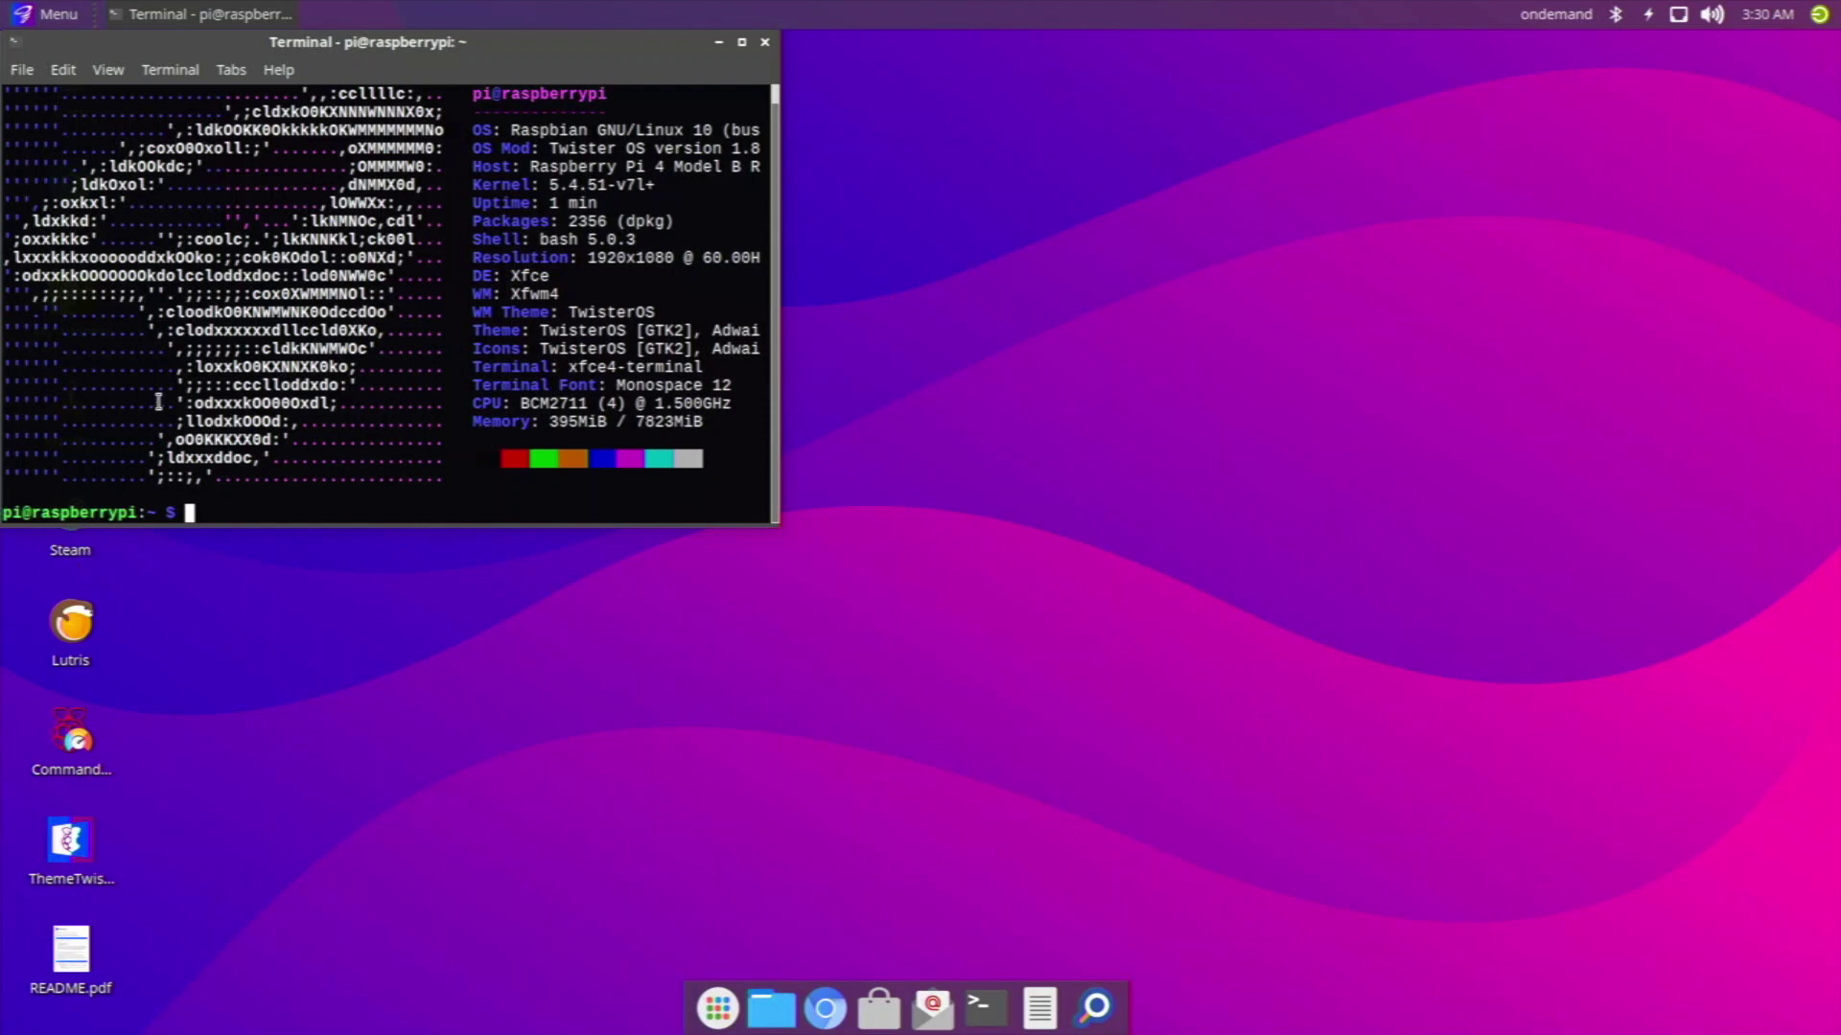
pyautogui.moveTo(217, 242); pyautogui.dragTo(196, 389)
pyautogui.click(203, 383)
pyautogui.moveTo(141, 51); pyautogui.dragTo(507, 264)
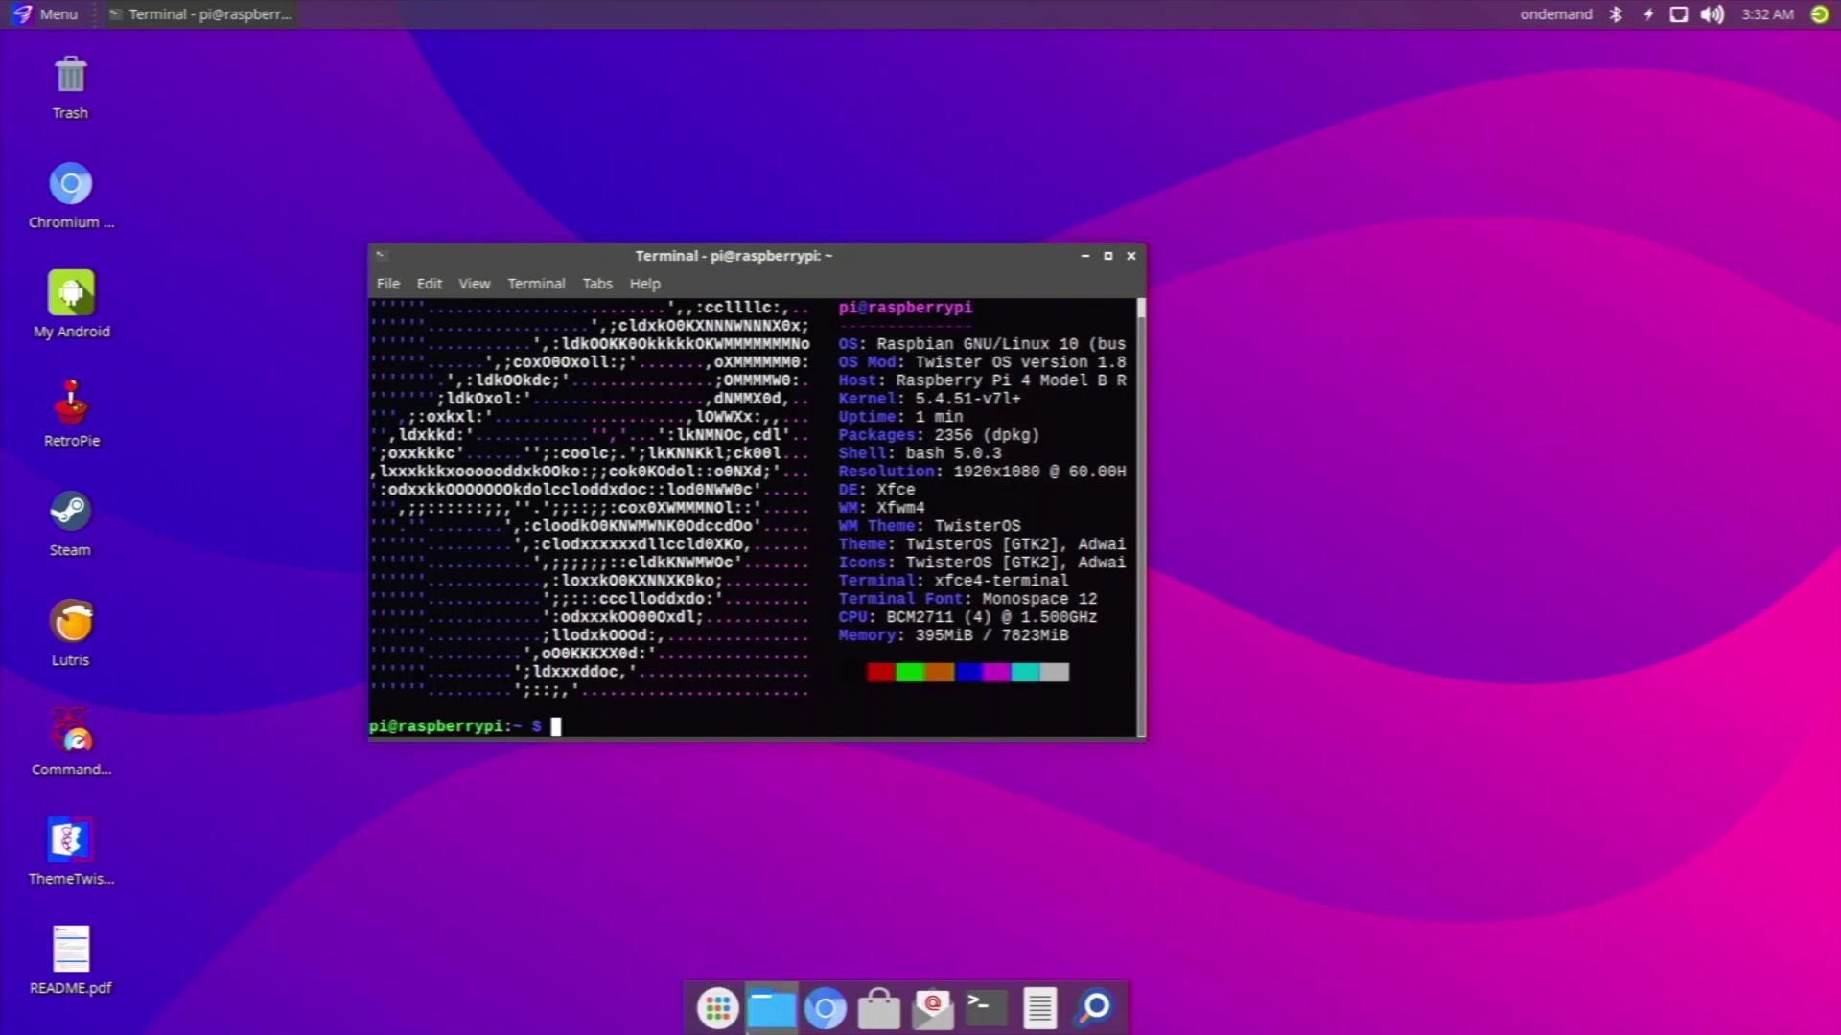
# Step: Browse the full-screen overview of all installed applications, close it and shift the terminal window slightly
pyautogui.click(719, 978)
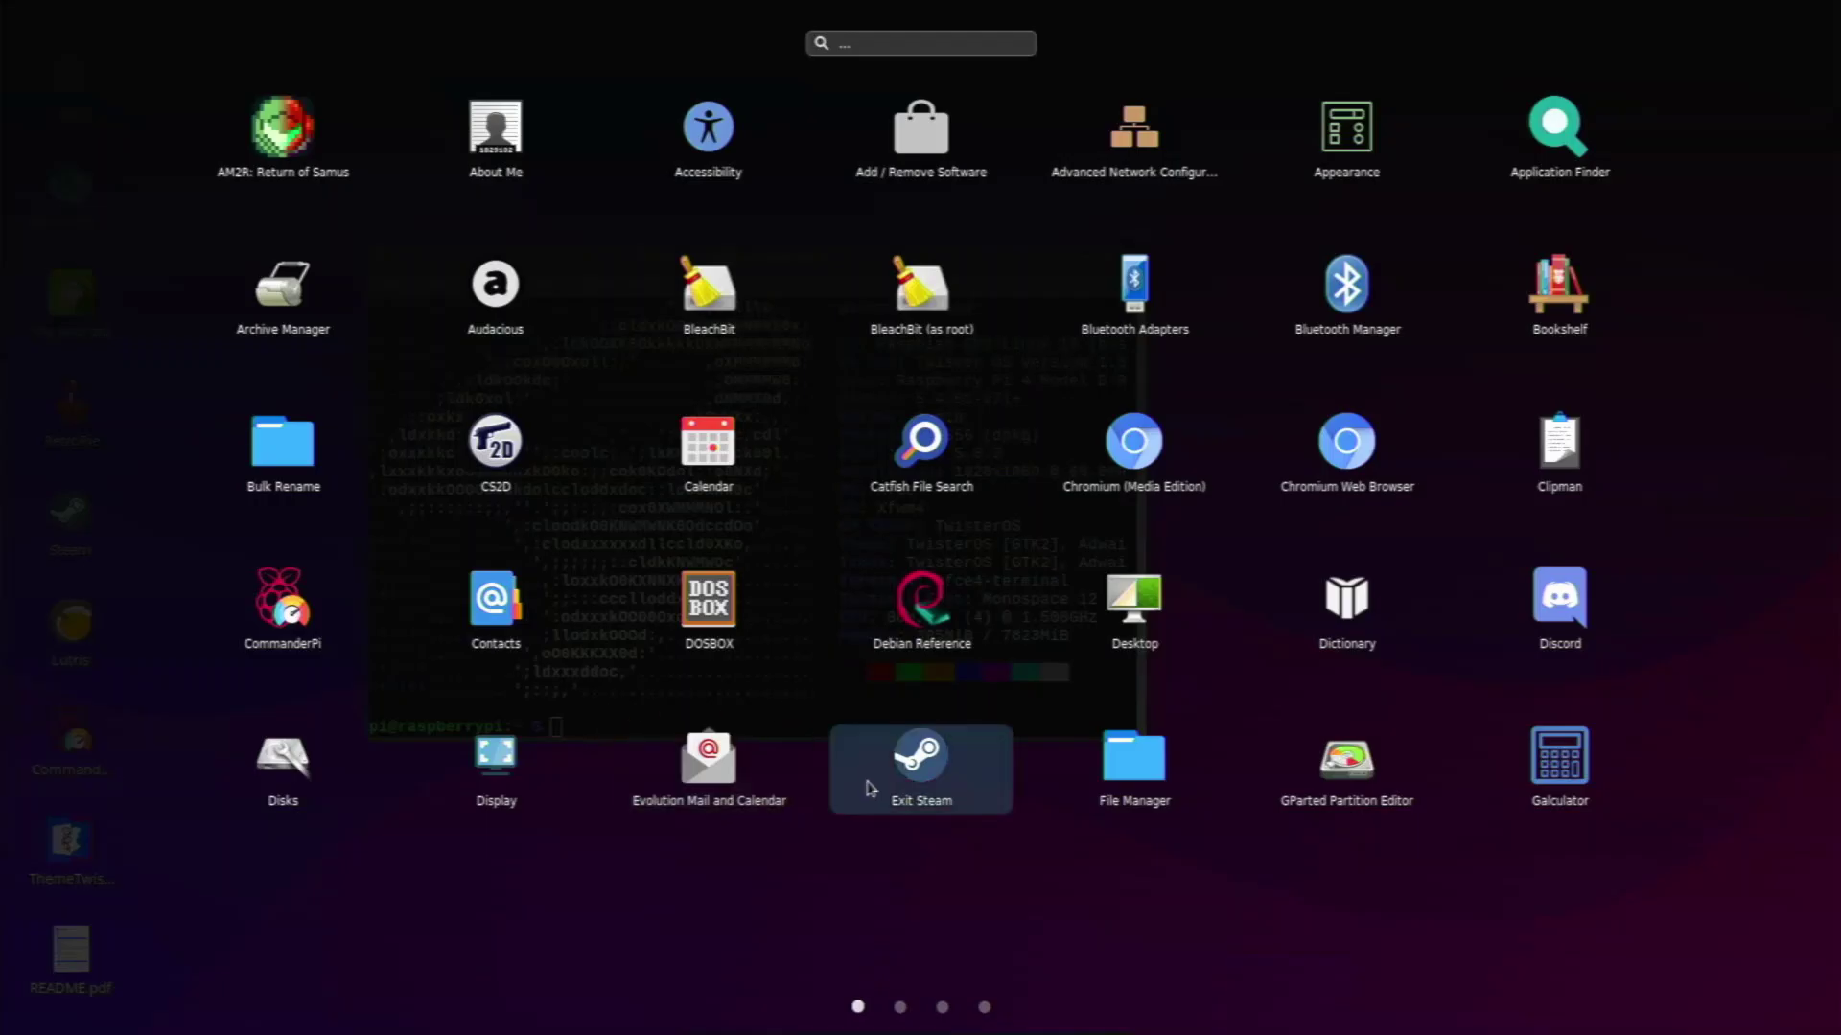
pyautogui.scroll(-3, 875, 796)
pyautogui.scroll(3, 873, 863)
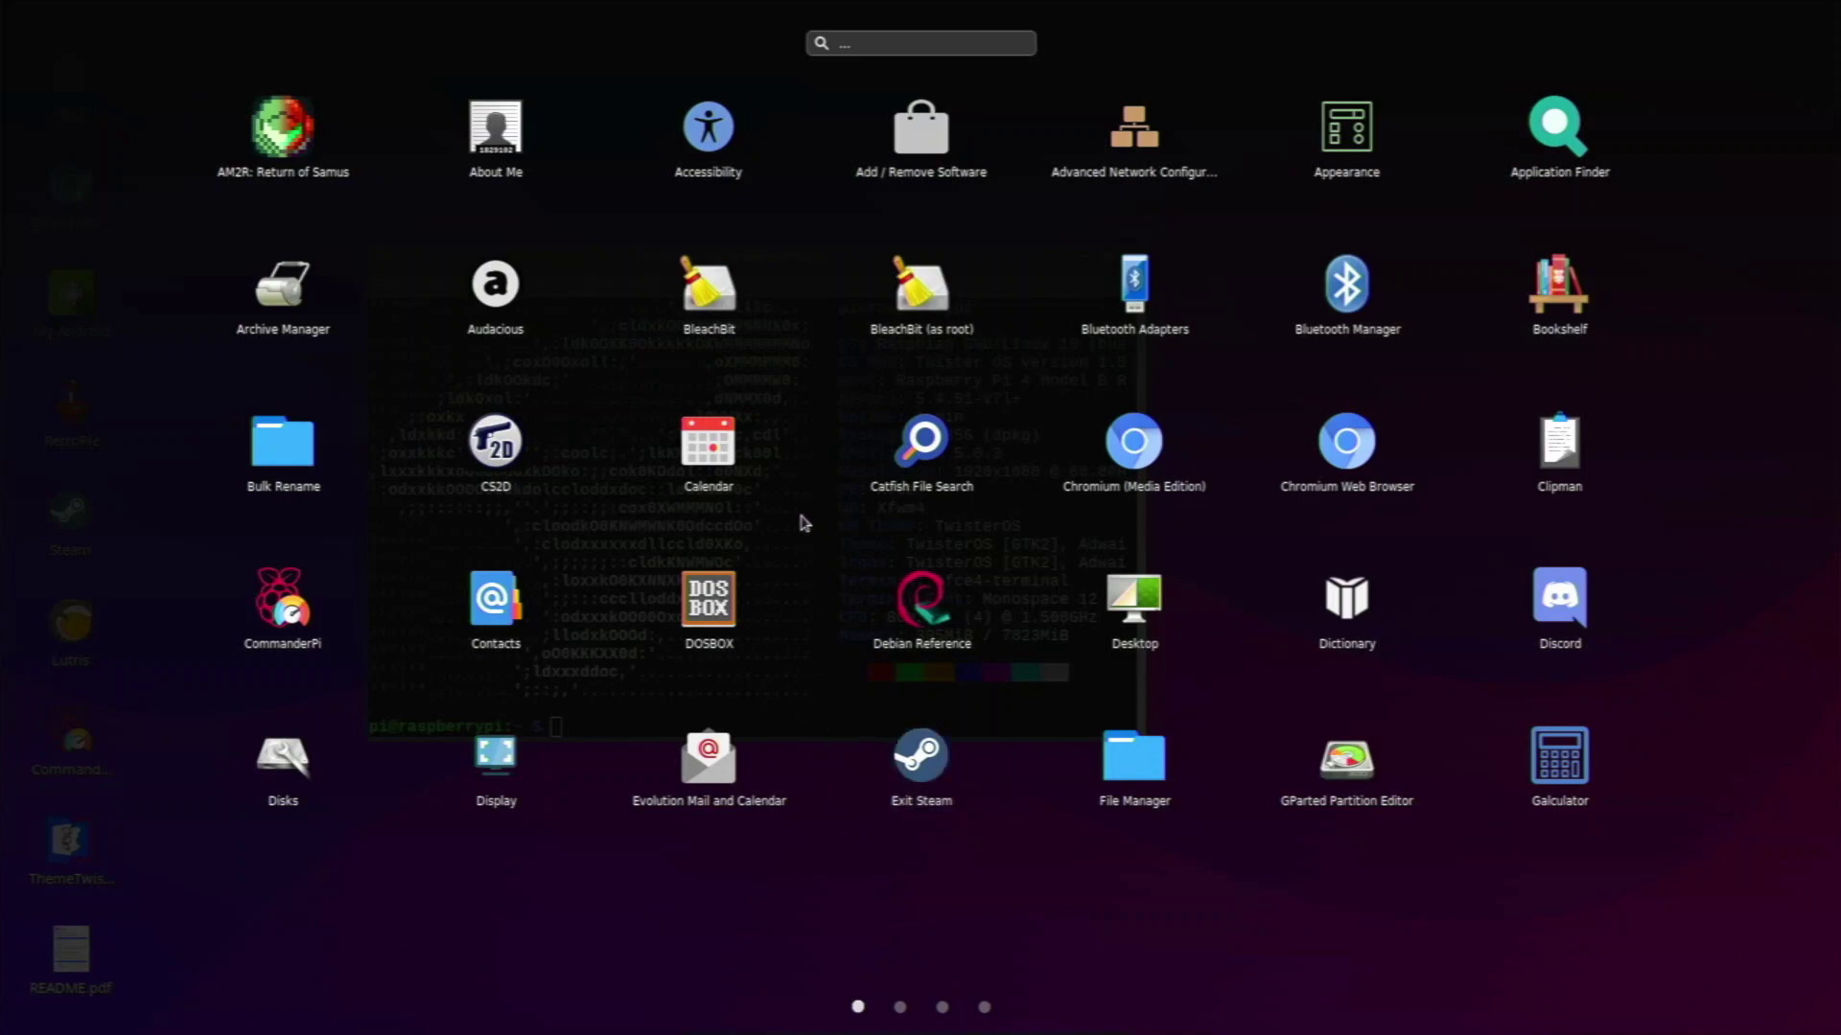
pyautogui.click(21, 192)
pyautogui.moveTo(465, 265); pyautogui.dragTo(565, 246)
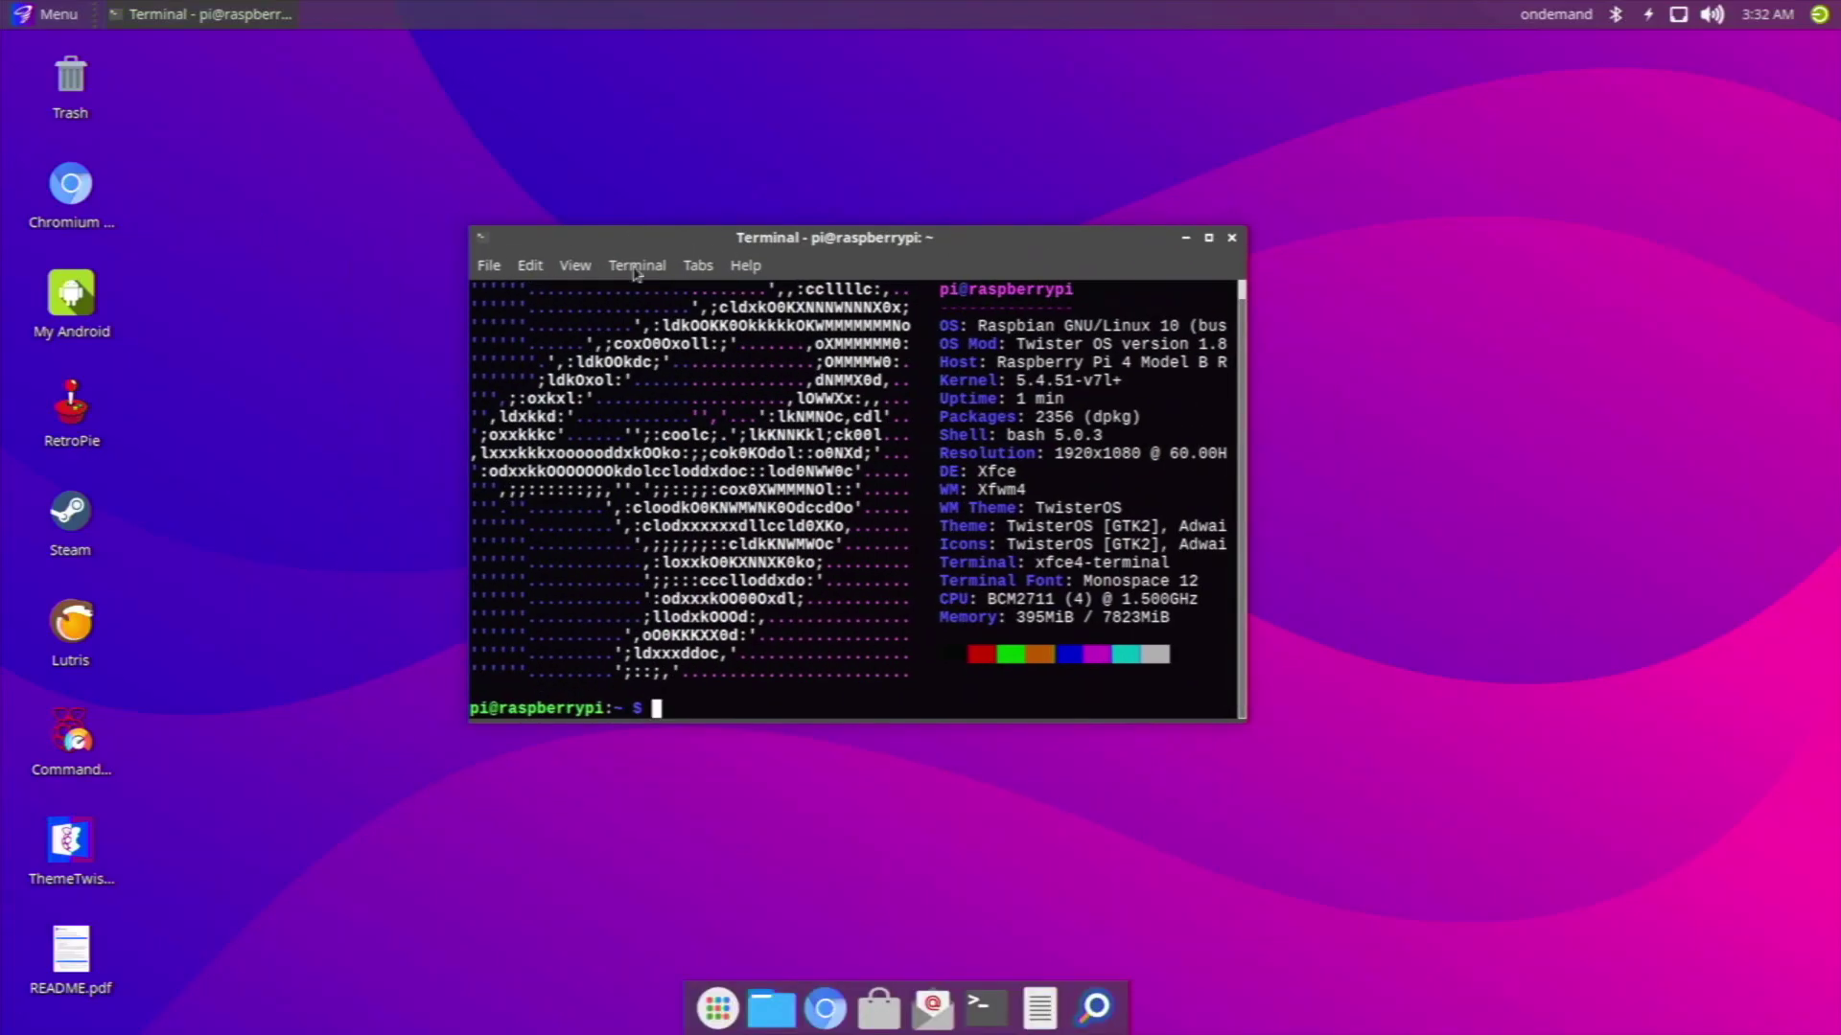